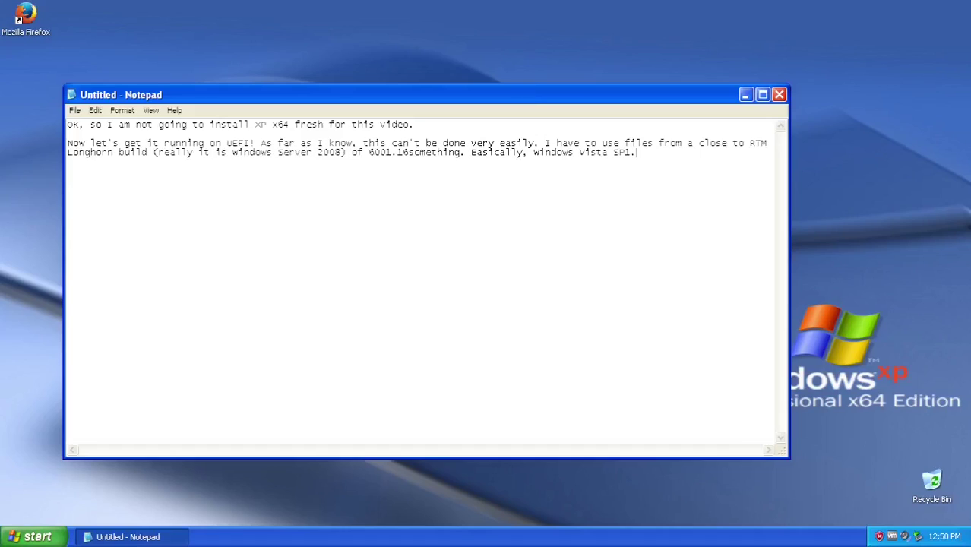
- Add a note saying this is a special video and the mistakes and brokenness encountered will not be edited out
{"action": "type", "text": "As I was trying to say in the installation environment, this"}
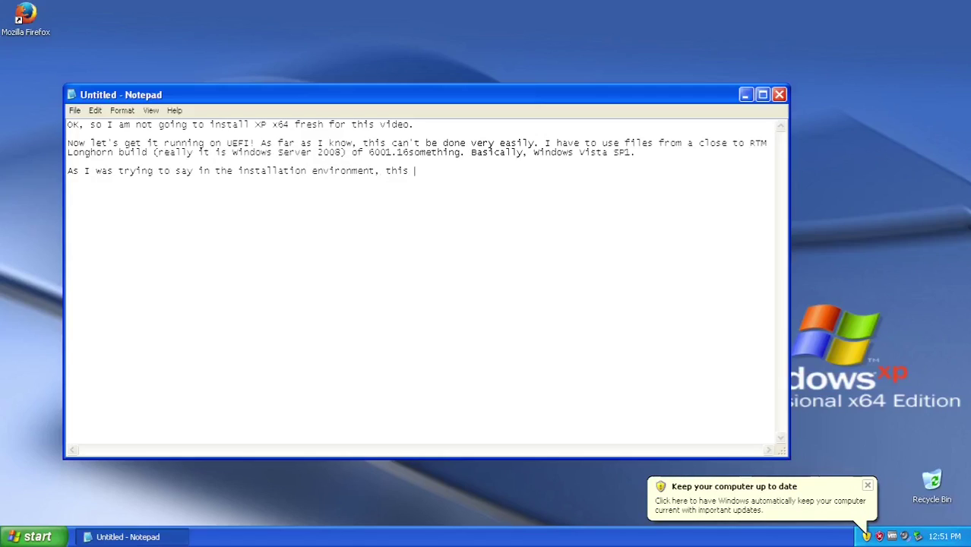
{"action": "type", "text": " am not going to edit o"}
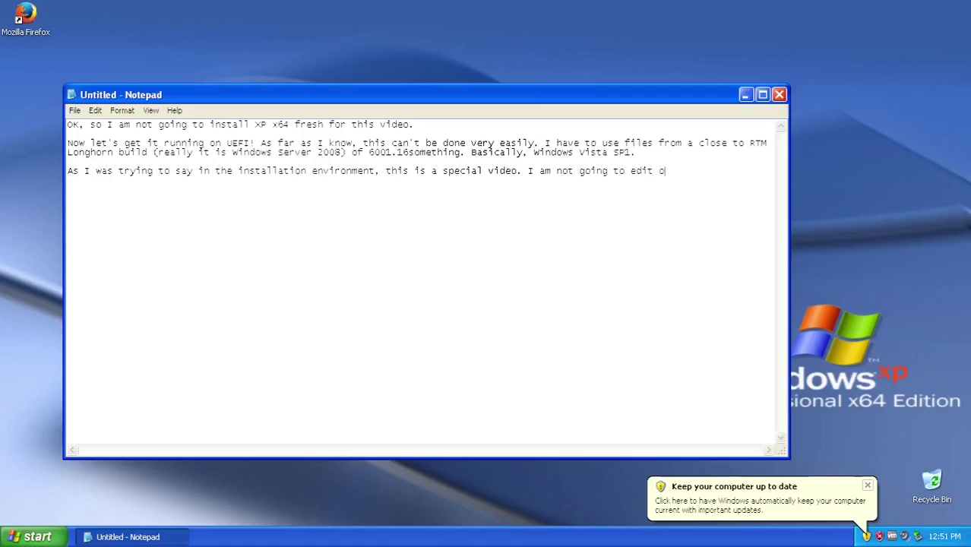
{"action": "type", "text": "brokenness that I encounter!"}
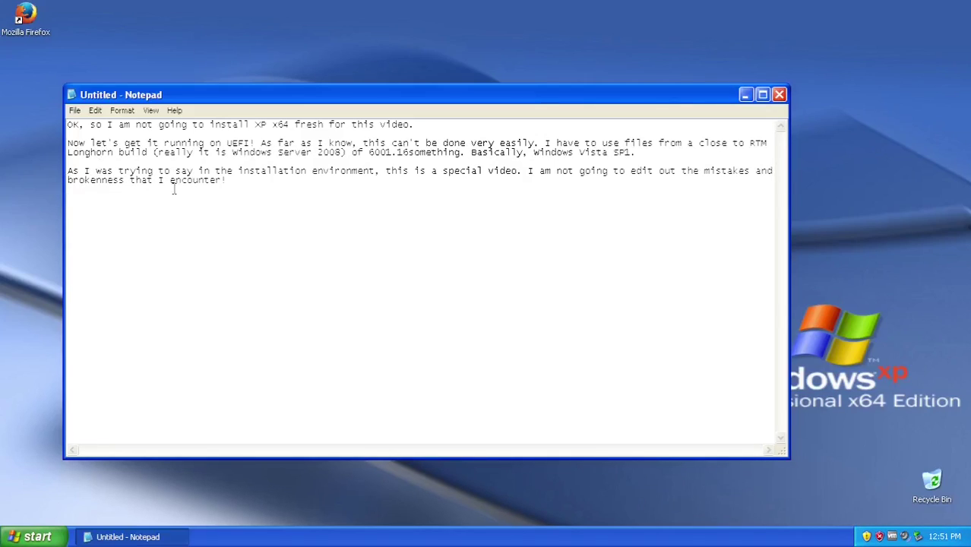
{"action": "key", "text": "ctrl+alt"}
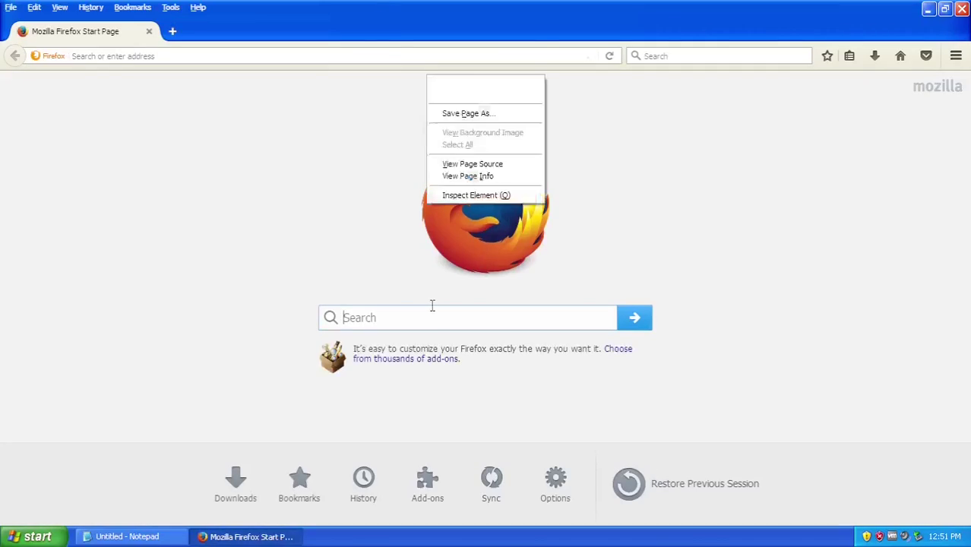
- Search the web for 7 zip and download the 64-bit x64 installer from 7-zip.org
{"action": "left_click", "coordinate": [437, 328]}
{"action": "type", "text": "7 zip"}
{"action": "left_click", "coordinate": [147, 196]}
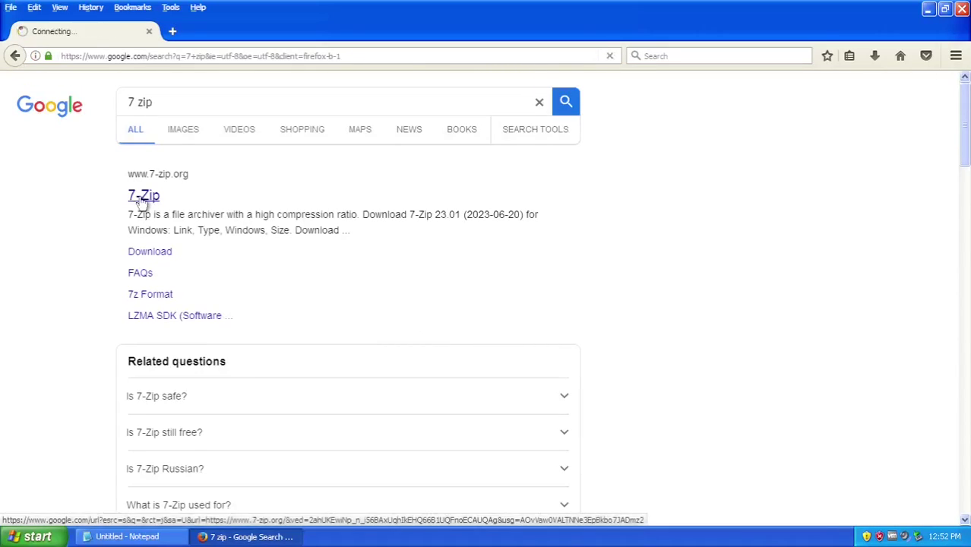
{"action": "left_click", "coordinate": [160, 193]}
{"action": "left_click", "coordinate": [523, 308]}
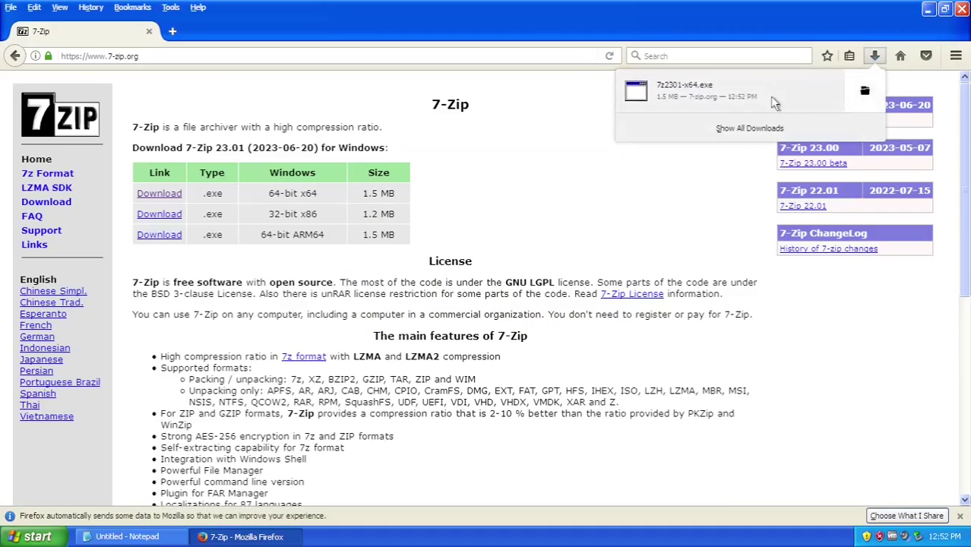
- Run the downloaded 7z2301-x64.exe, install 7-Zip and close the browser
{"action": "left_click", "coordinate": [764, 90]}
{"action": "left_click", "coordinate": [473, 317]}
{"action": "left_click", "coordinate": [962, 8]}
- Open install.wim from the sources folder of the KB3SxFRE_EN_DVD disc in 7-Zip
{"action": "left_click", "coordinate": [38, 537]}
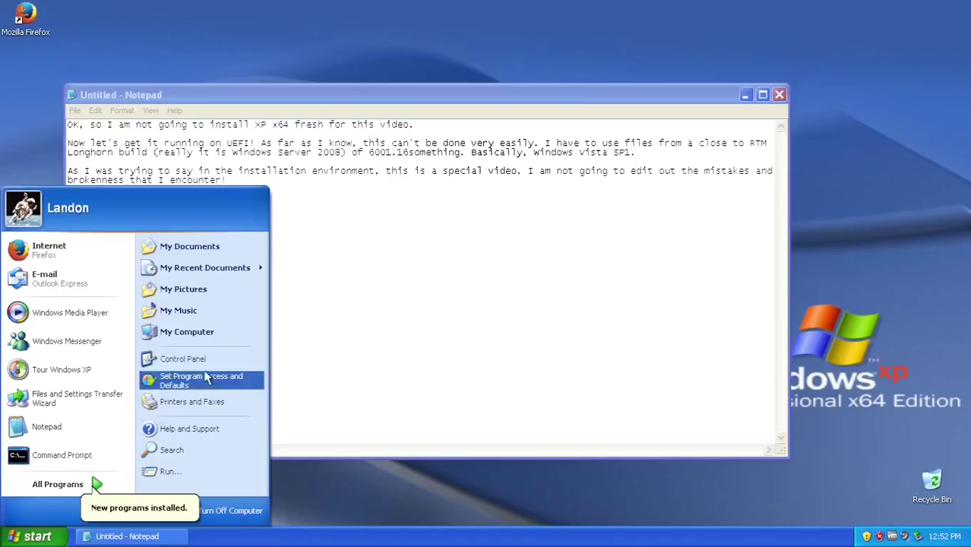
{"action": "left_click", "coordinate": [196, 330]}
{"action": "double_click", "coordinate": [199, 288]}
{"action": "double_click", "coordinate": [309, 141]}
{"action": "scroll", "coordinate": [365, 266], "scroll_direction": "down", "scroll_amount": 5}
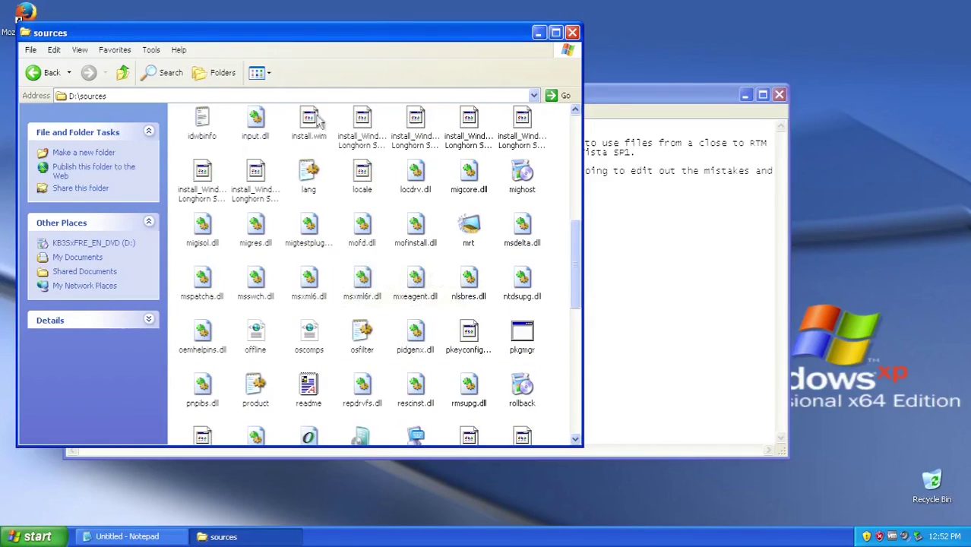
{"action": "right_click", "coordinate": [294, 112]}
{"action": "left_click", "coordinate": [456, 136]}
- Extract the Boot folder from image 3's Windows folder to the desktop
{"action": "double_click", "coordinate": [53, 175]}
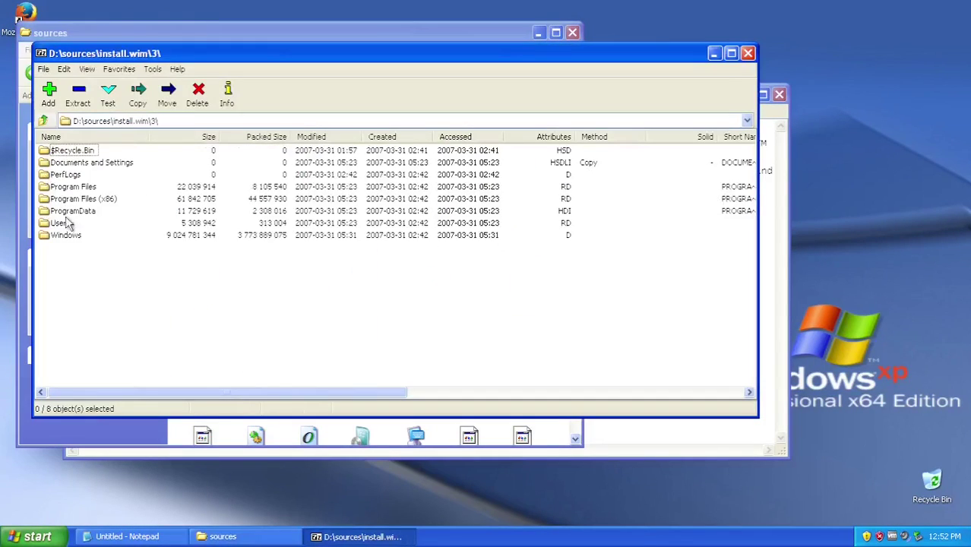
{"action": "double_click", "coordinate": [61, 236]}
{"action": "left_click_drag", "start_coordinate": [72, 244], "coordinate": [914, 139]}
- Extract winload.efi from the image's Windows\System32 folder to the desktop
{"action": "scroll", "coordinate": [151, 271], "scroll_direction": "down", "scroll_amount": 7}
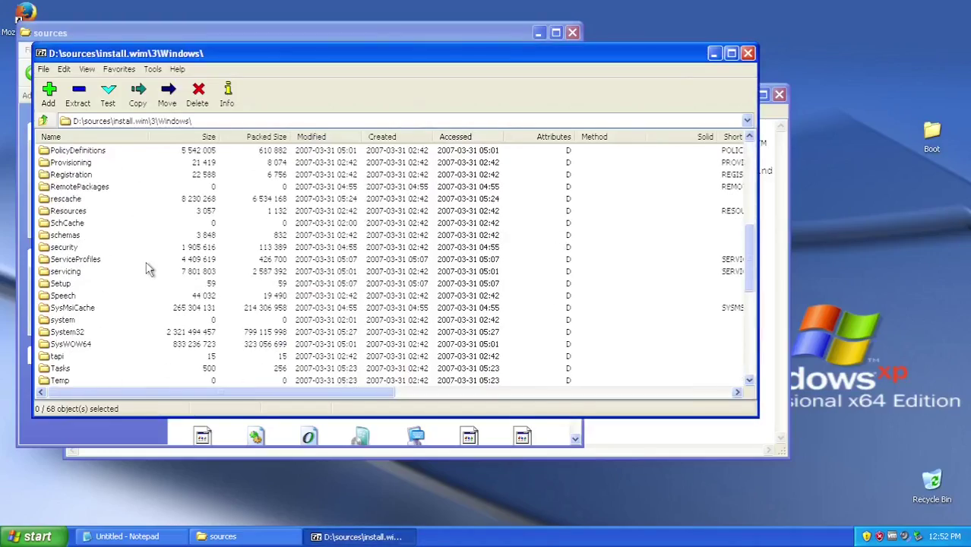
{"action": "double_click", "coordinate": [68, 343]}
{"action": "scroll", "coordinate": [133, 197], "scroll_direction": "down", "scroll_amount": 20}
{"action": "scroll", "coordinate": [126, 215], "scroll_direction": "down", "scroll_amount": 15}
{"action": "left_click_drag", "start_coordinate": [749, 183], "coordinate": [750, 363]}
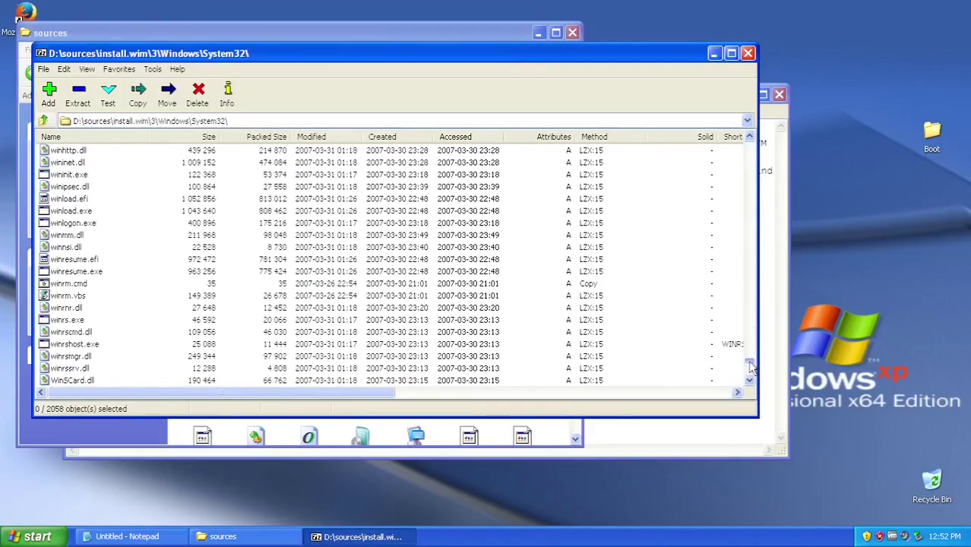
{"action": "left_click_drag", "start_coordinate": [80, 199], "coordinate": [879, 251]}
- Extract winload.efi.mui from System32\en-US to the desktop and close the archive
{"action": "left_click", "coordinate": [741, 387]}
{"action": "scroll", "coordinate": [82, 235], "scroll_direction": "up", "scroll_amount": 20}
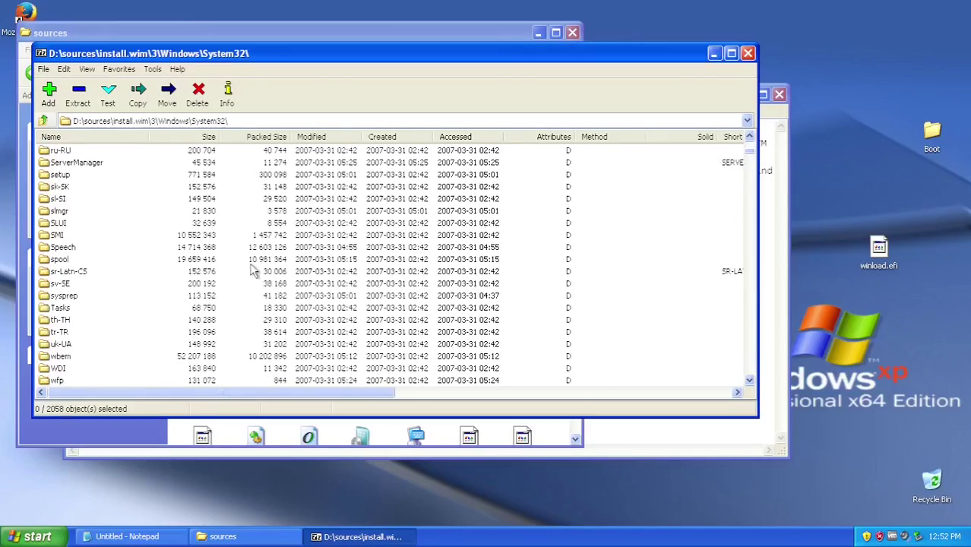
{"action": "double_click", "coordinate": [62, 212]}
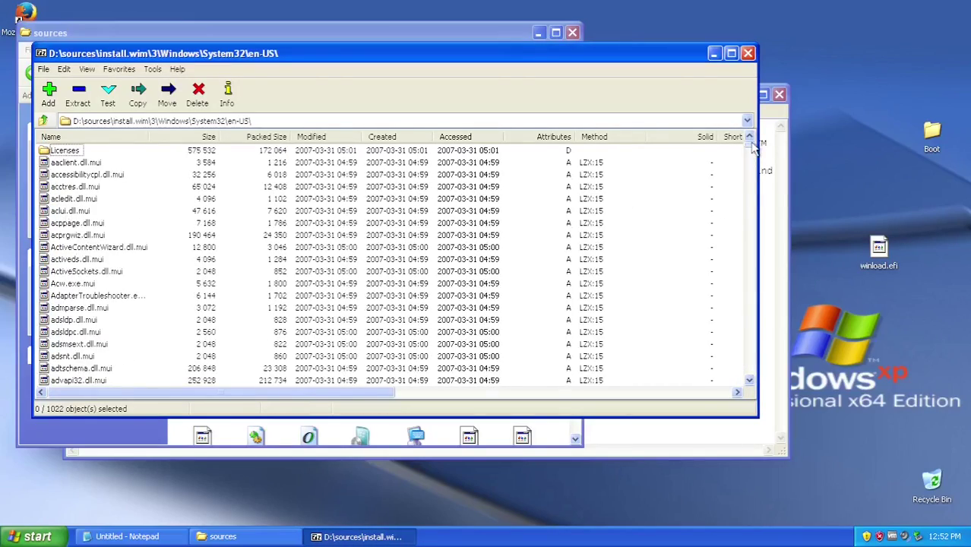
{"action": "left_click_drag", "start_coordinate": [753, 148], "coordinate": [751, 363]}
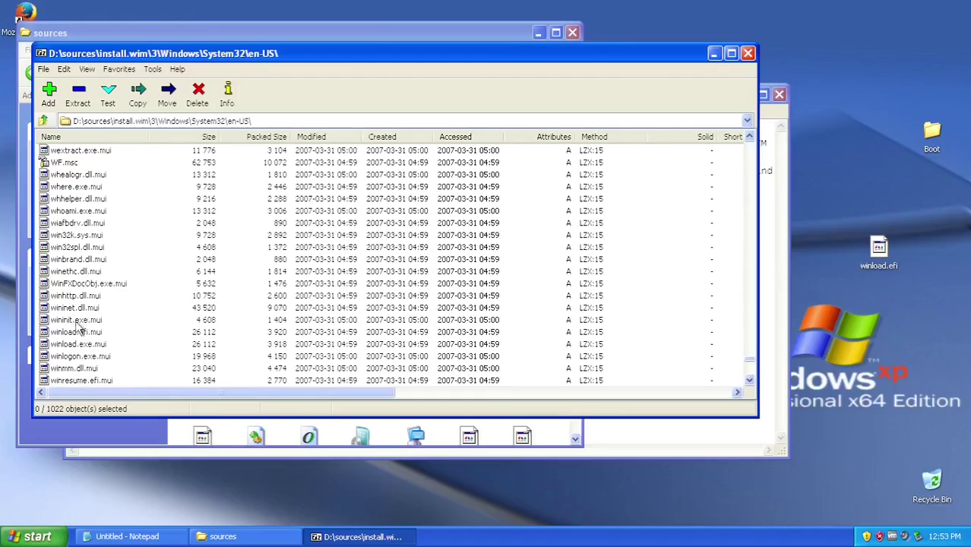
{"action": "left_click_drag", "start_coordinate": [80, 332], "coordinate": [879, 361]}
{"action": "left_click", "coordinate": [748, 52]}
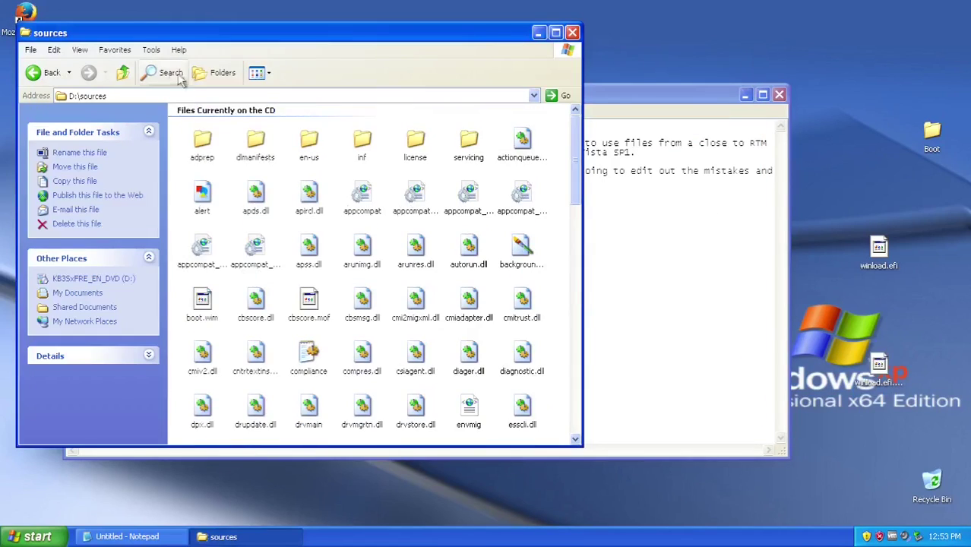
- Copy the bcd file from the disc's boot folder to the desktop
{"action": "left_click", "coordinate": [41, 72]}
{"action": "left_click", "coordinate": [42, 72]}
{"action": "left_click", "coordinate": [42, 72]}
{"action": "left_click", "coordinate": [42, 72]}
{"action": "left_click", "coordinate": [201, 140]}
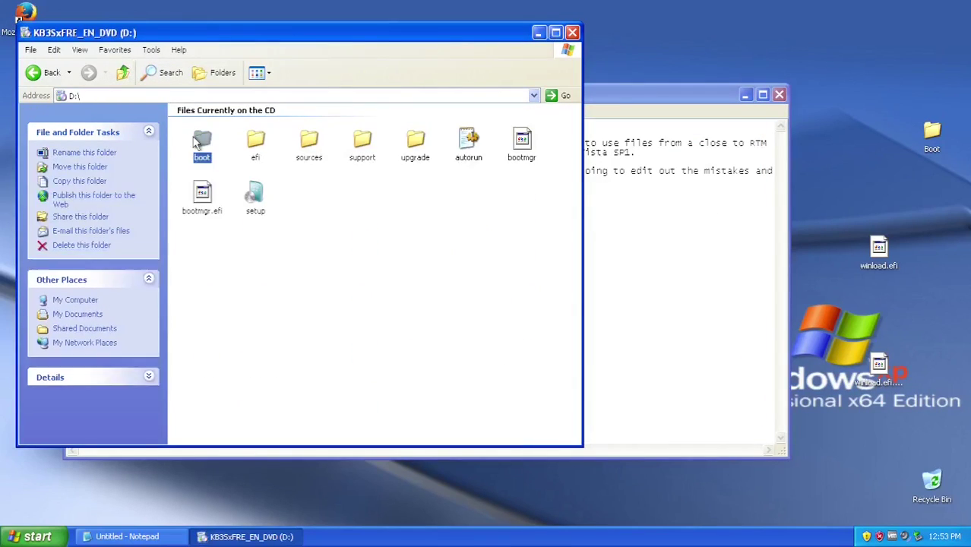
{"action": "double_click", "coordinate": [195, 140]}
{"action": "left_click", "coordinate": [851, 98]}
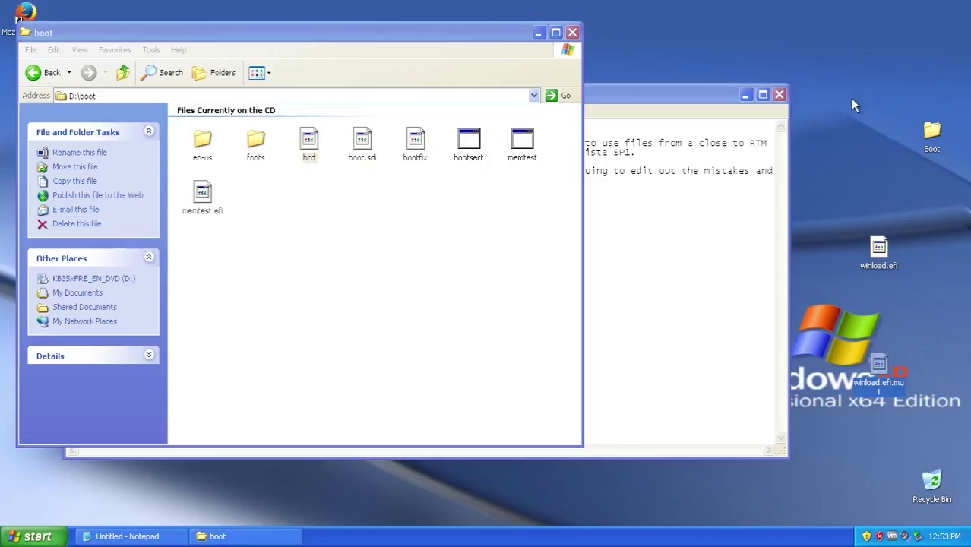
- Close the disc's folder and add the note "Alright, so I think that's all the files required."
{"action": "left_click", "coordinate": [572, 33]}
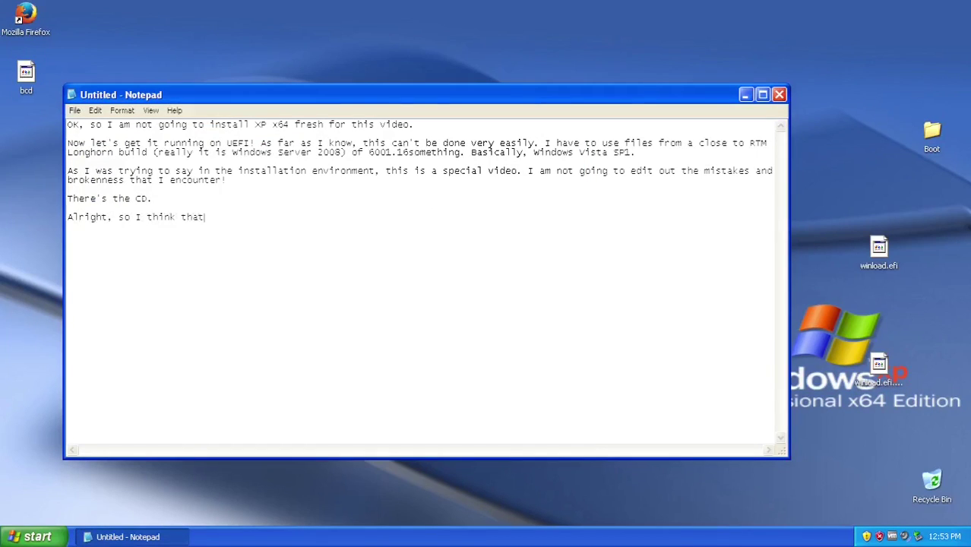
{"action": "type", "text": "ed."}
- Move winload.efi from the desktop into C:\WINDOWS\system32
{"action": "key", "text": "super"}
{"action": "left_click", "coordinate": [178, 330]}
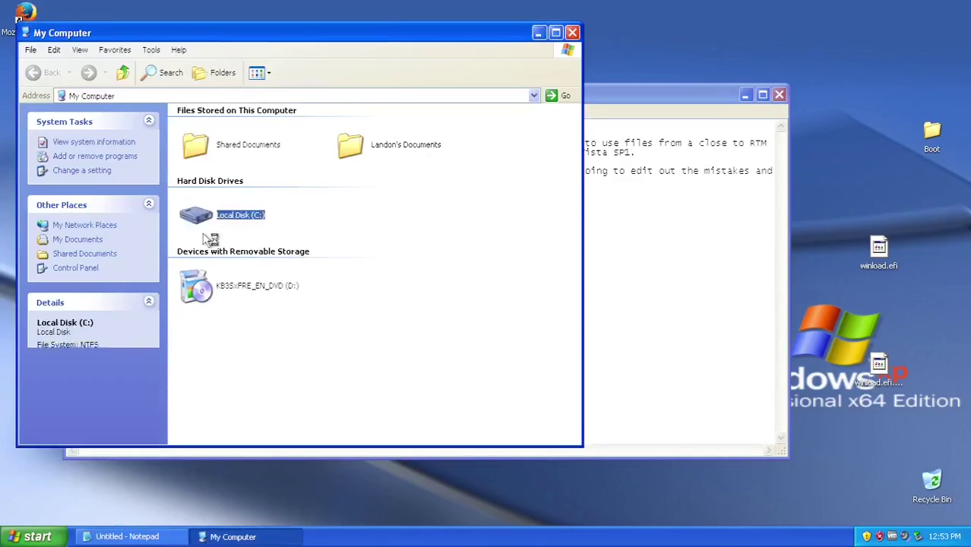
{"action": "double_click", "coordinate": [199, 276]}
{"action": "left_click_drag", "start_coordinate": [219, 30], "coordinate": [370, 106]}
{"action": "left_click", "coordinate": [386, 279]}
{"action": "double_click", "coordinate": [558, 399]}
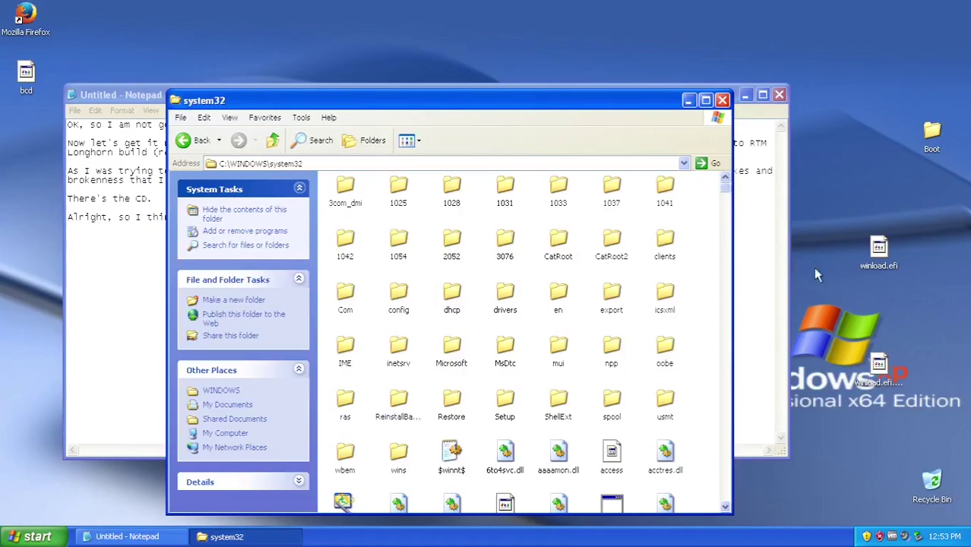
{"action": "left_click_drag", "start_coordinate": [878, 251], "coordinate": [684, 403]}
- Create an en-US folder in system32 and move winload.efi.mui from the desktop into it
{"action": "scroll", "coordinate": [684, 403], "scroll_direction": "up", "scroll_amount": 20}
{"action": "right_click", "coordinate": [692, 283]}
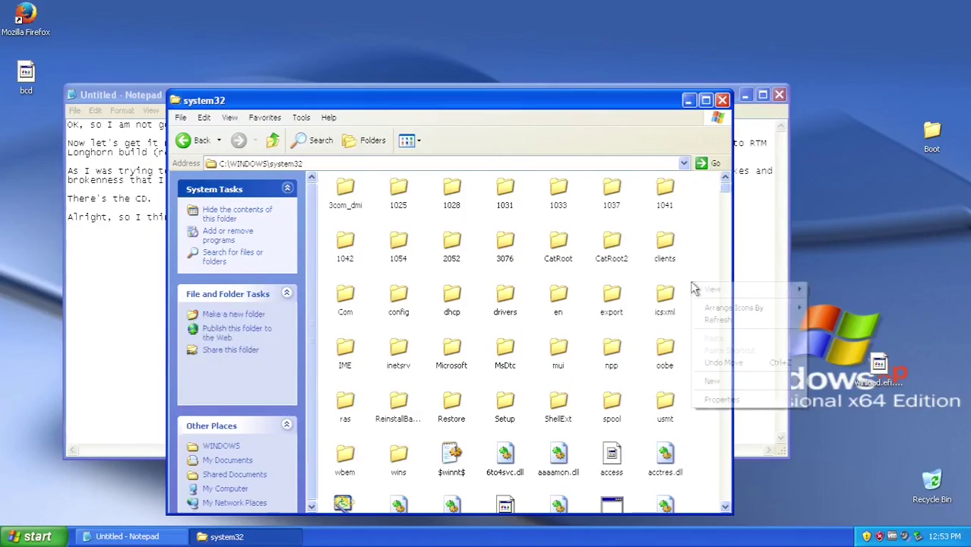
{"action": "mouse_move", "coordinate": [715, 379]}
{"action": "left_click", "coordinate": [836, 381]}
{"action": "type", "text": "en-U"}
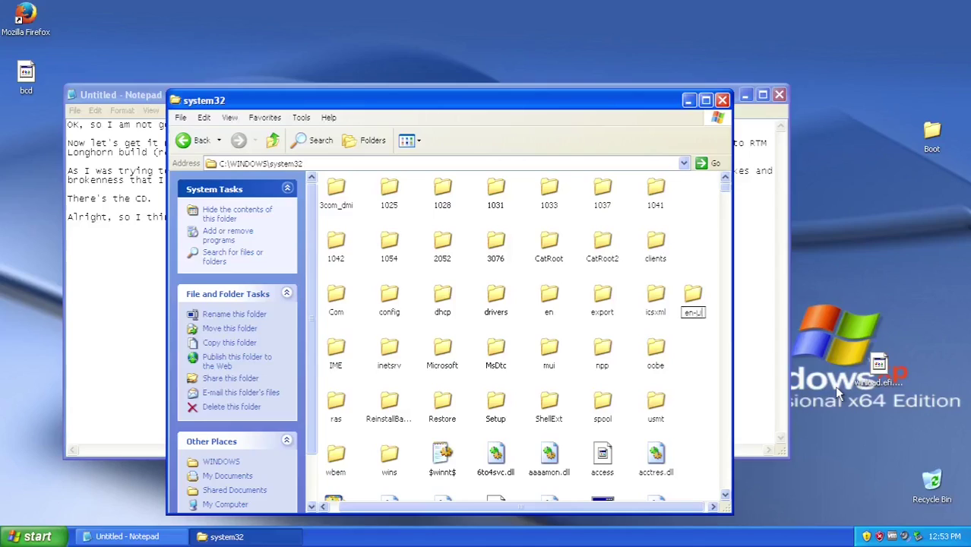
{"action": "type", "text": "S"}
{"action": "key", "text": "Return"}
{"action": "key", "text": "Return"}
{"action": "left_click_drag", "start_coordinate": [879, 366], "coordinate": [580, 313]}
- Go back up to the WINDOWS folder, look into the desktop's Boot folder, and close the folder windows
{"action": "left_click", "coordinate": [272, 140]}
{"action": "left_click", "coordinate": [272, 140]}
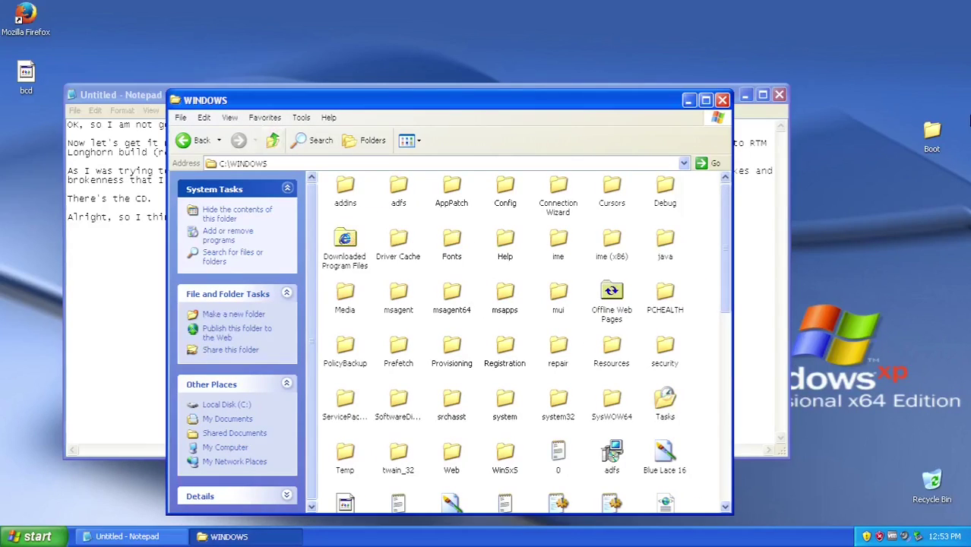
{"action": "double_click", "coordinate": [932, 133]}
{"action": "left_click", "coordinate": [606, 75]}
{"action": "left_click", "coordinate": [723, 101]}
- Note the plan to resize the C drive from a live Linux DVD and make an EFI boot partition, saving the file as no
{"action": "type", "text": "I am going t"}
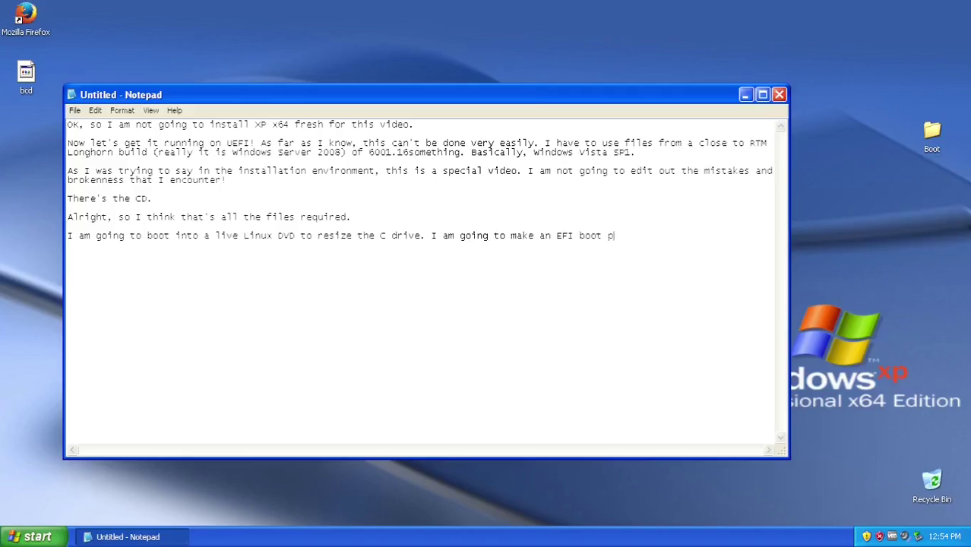
{"action": "left_click", "coordinate": [74, 111]}
{"action": "left_click", "coordinate": [114, 158]}
{"action": "type", "text": "xp"}
{"action": "key", "text": "Return"}
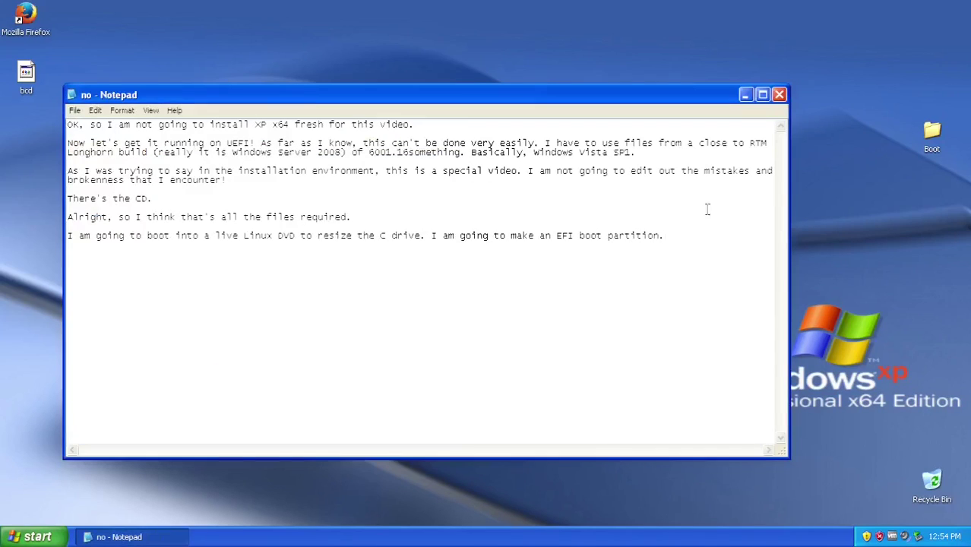
{"action": "left_click", "coordinate": [779, 95]}
- Restart the Windows XP x64 virtual machine from the SystemRescue disc and start its graphical desktop
{"action": "key", "text": "ctrl+alt"}
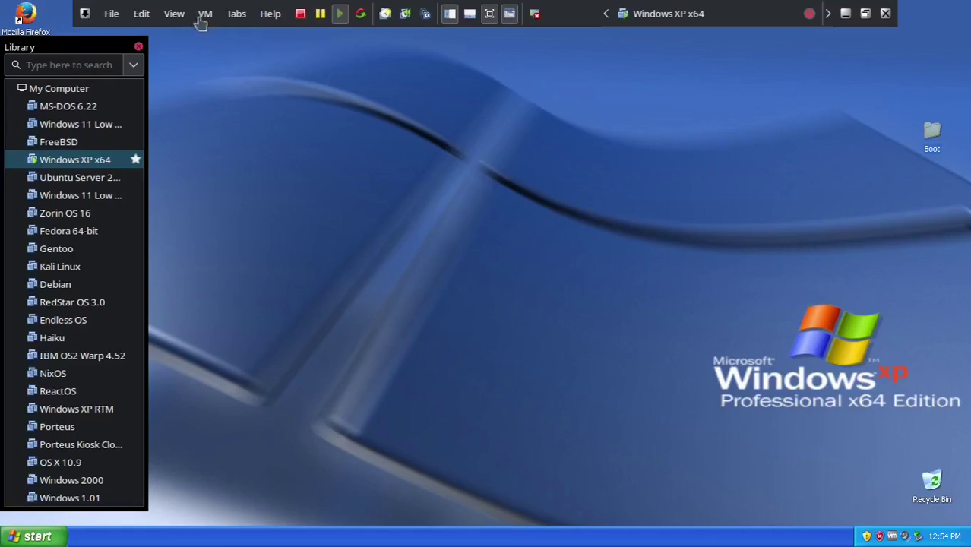
{"action": "left_click", "coordinate": [182, 61]}
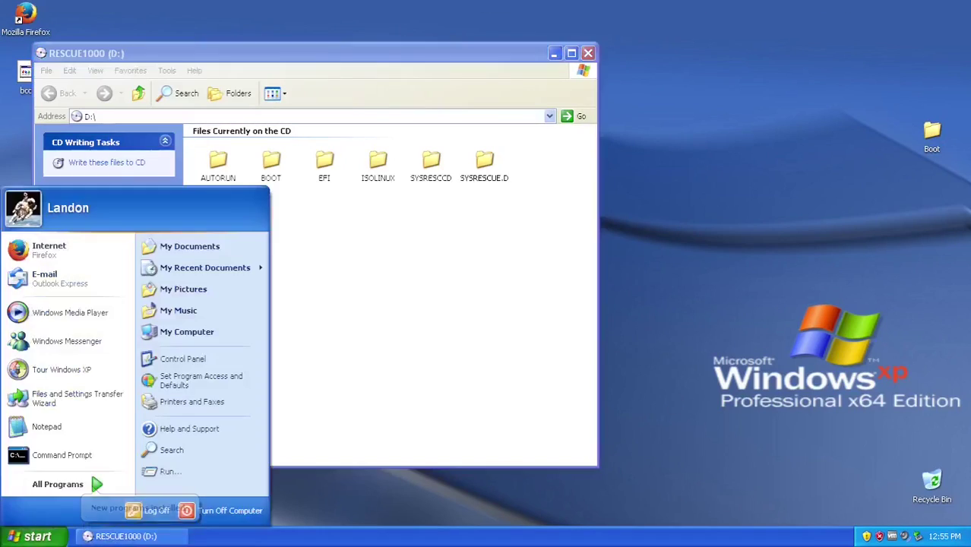
{"action": "left_click", "coordinate": [231, 511]}
{"action": "left_click", "coordinate": [547, 206]}
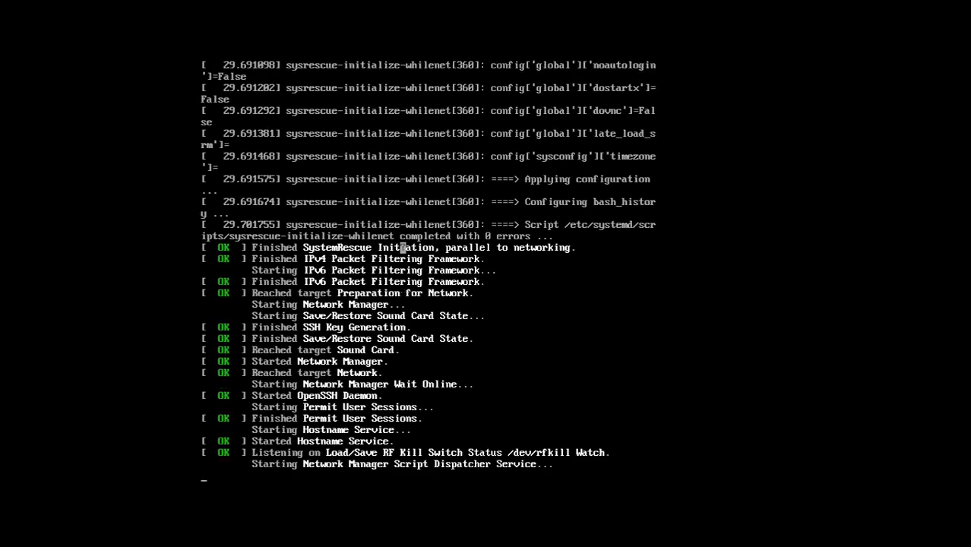
{"action": "type", "text": "st"}
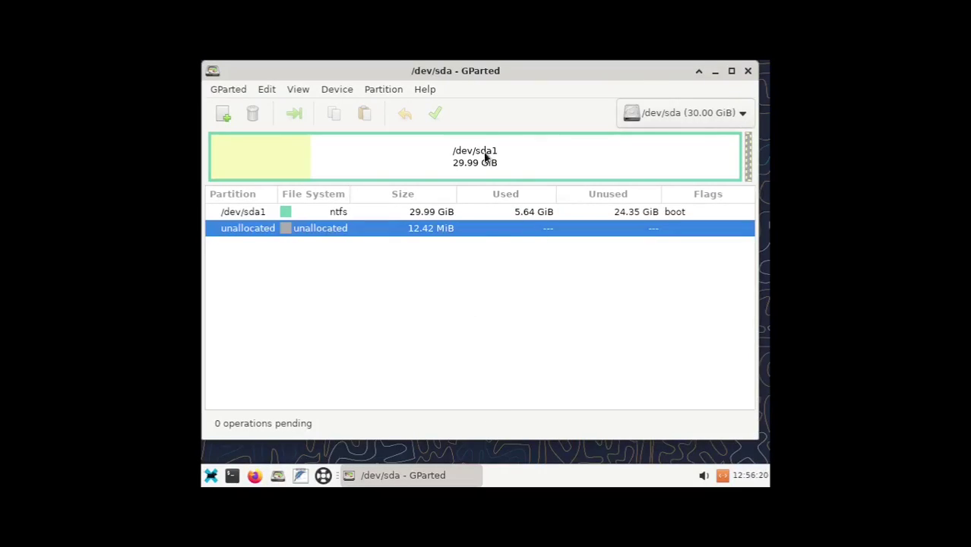
- Shrink the /dev/sda1 partition in GParted, leaving 512 MiB of free space after it
{"action": "right_click", "coordinate": [485, 156]}
{"action": "left_click", "coordinate": [538, 197]}
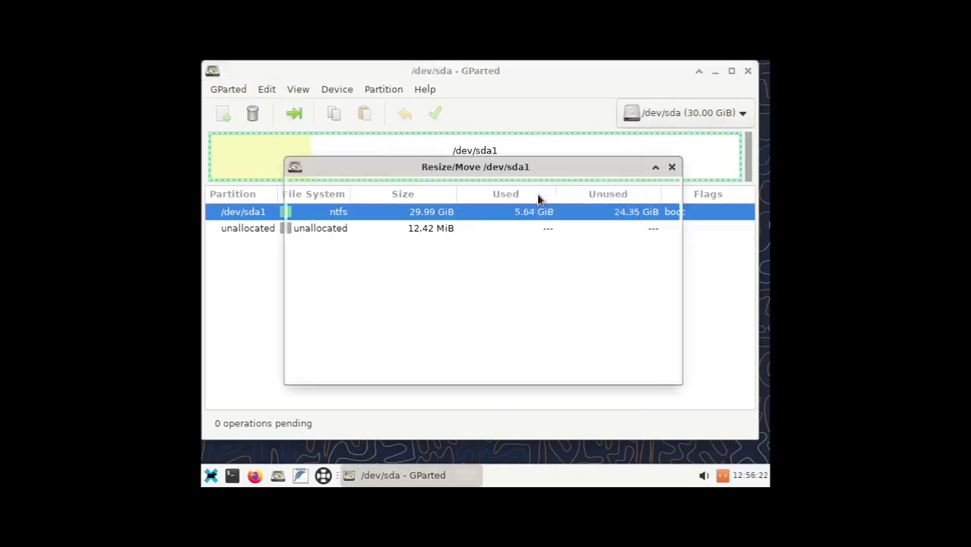
{"action": "key", "text": "Tab"}
{"action": "key", "text": "Tab"}
{"action": "type", "text": "512"}
{"action": "left_click", "coordinate": [539, 280]}
{"action": "key", "text": "Return"}
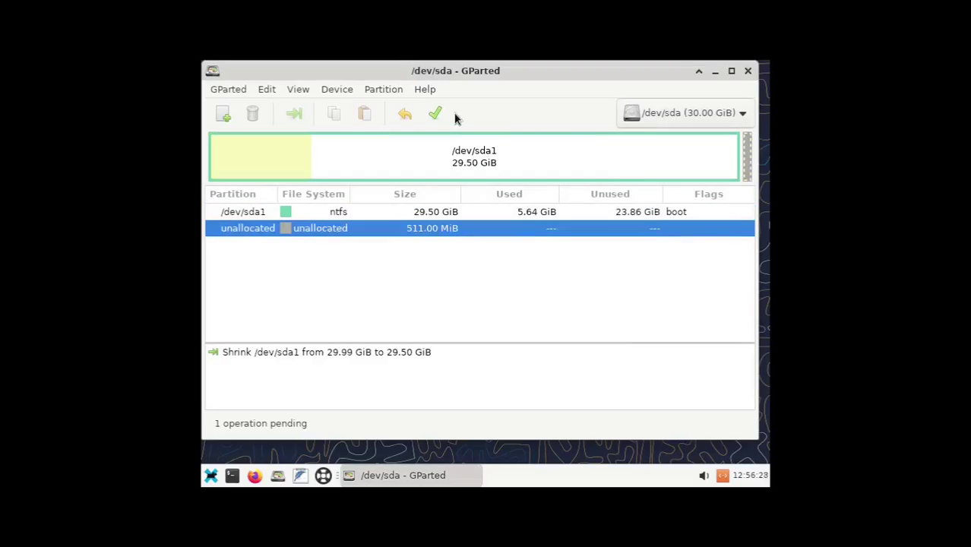
- Apply the pending shrink of /dev/sda1 and dismiss the progress dialog
{"action": "left_click", "coordinate": [435, 114]}
{"action": "left_click", "coordinate": [570, 321]}
{"action": "left_click", "coordinate": [686, 362]}
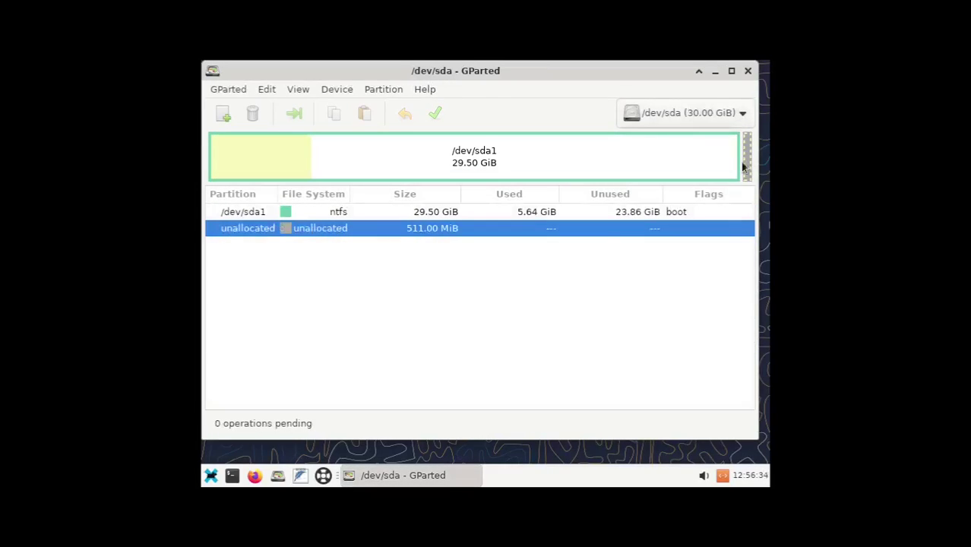
- Add a 511 MiB primary fat32 partition labelled EFI in the unallocated space
{"action": "right_click", "coordinate": [747, 160]}
{"action": "left_click", "coordinate": [726, 168]}
{"action": "left_click", "coordinate": [640, 306]}
{"action": "left_click", "coordinate": [626, 372]}
{"action": "left_click", "coordinate": [679, 335]}
{"action": "type", "text": "EFI"}
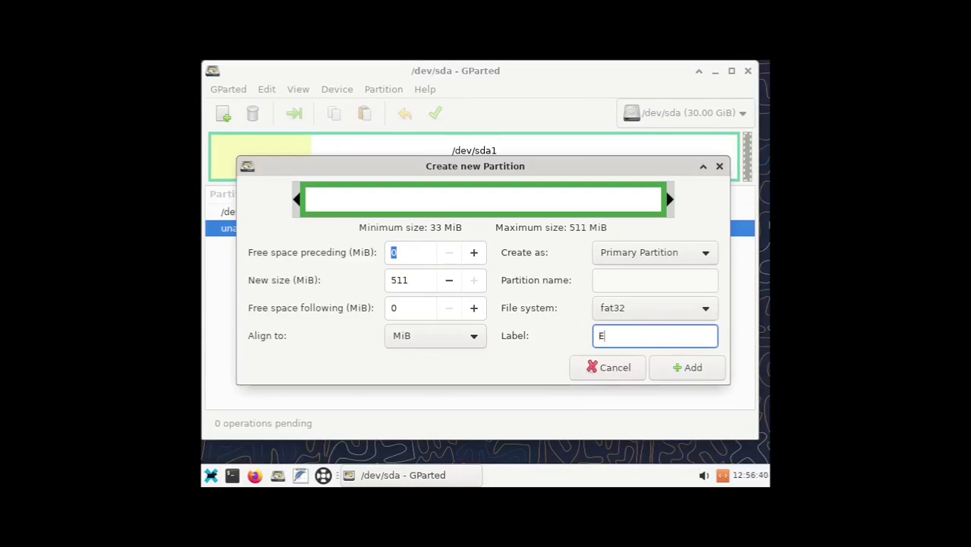
{"action": "left_click", "coordinate": [657, 253]}
{"action": "left_click", "coordinate": [657, 254]}
{"action": "left_click", "coordinate": [692, 370]}
- Apply the pending creation of the fat32 partition and dismiss the progress dialog
{"action": "left_click", "coordinate": [435, 114]}
{"action": "left_click", "coordinate": [544, 315]}
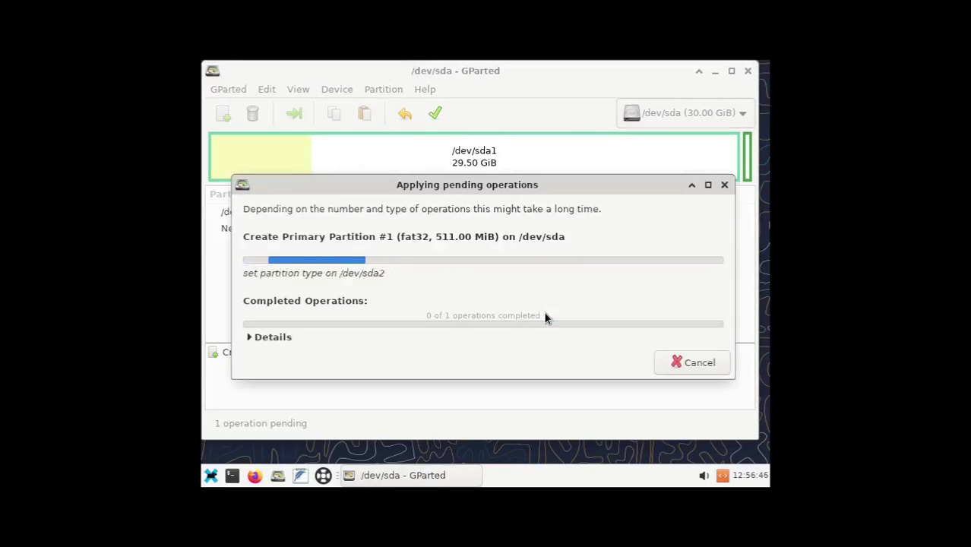
{"action": "left_click", "coordinate": [661, 363]}
- Close GParted and restart out of the live Linux session into Windows XP x64
{"action": "left_click", "coordinate": [748, 71]}
{"action": "left_click", "coordinate": [211, 476]}
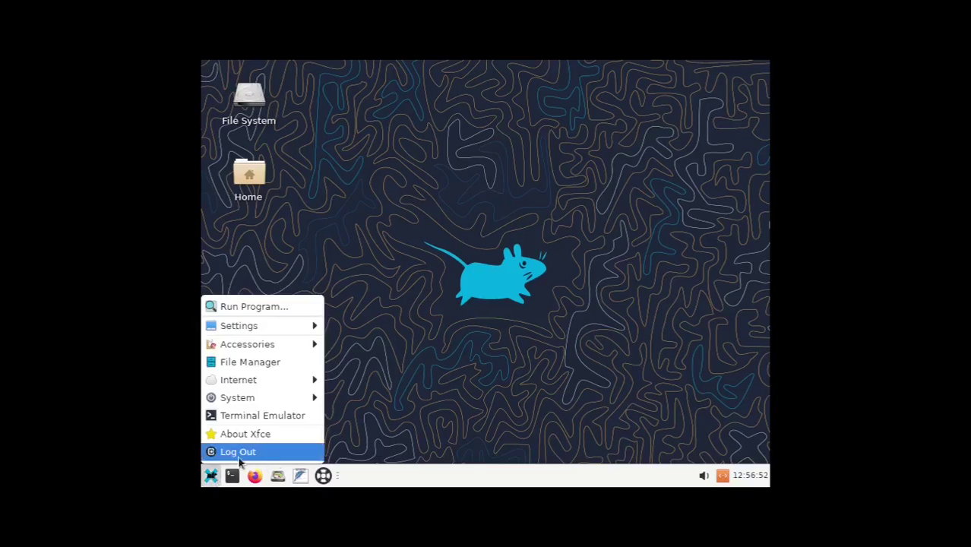
{"action": "left_click", "coordinate": [247, 450]}
{"action": "left_click", "coordinate": [559, 205]}
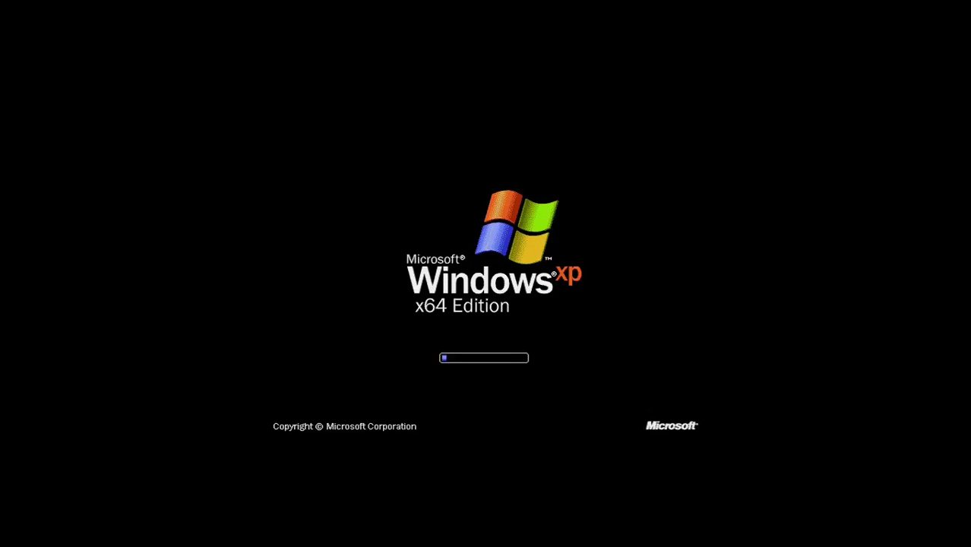
{"action": "key", "text": "Return"}
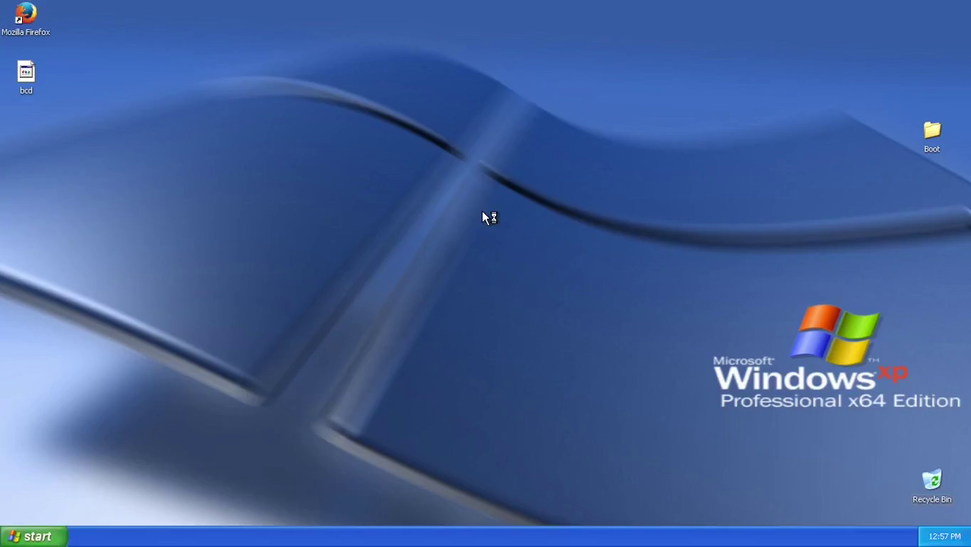
- Append a note to the text document "no" about Windows complaining when C is resized with anything other than Windows tools
{"action": "left_click", "coordinate": [33, 535]}
{"action": "left_click", "coordinate": [262, 251]}
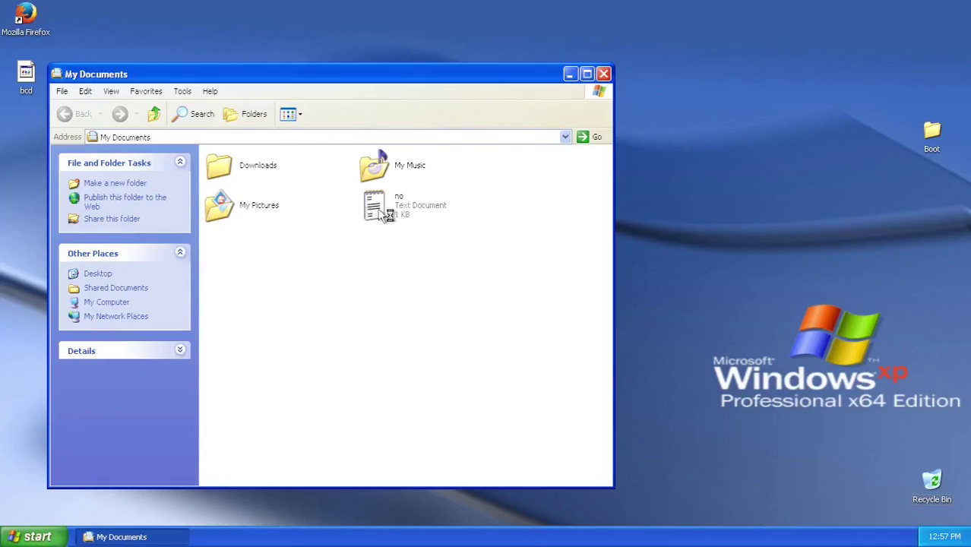
{"action": "type", "text": "Alright, so that worked. Not sure why Windows always complains that"}
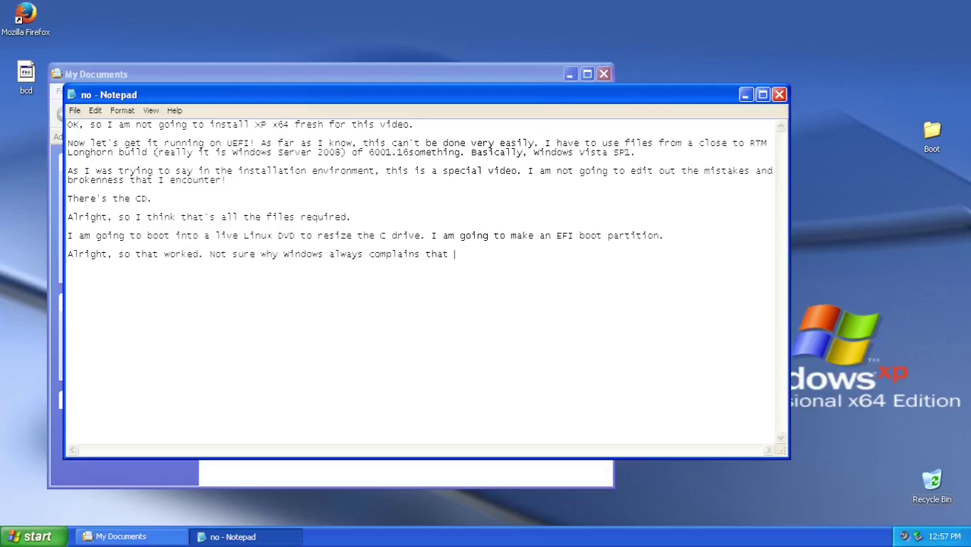
{"action": "type", "text": "it needs to check the C drive when it is re"}
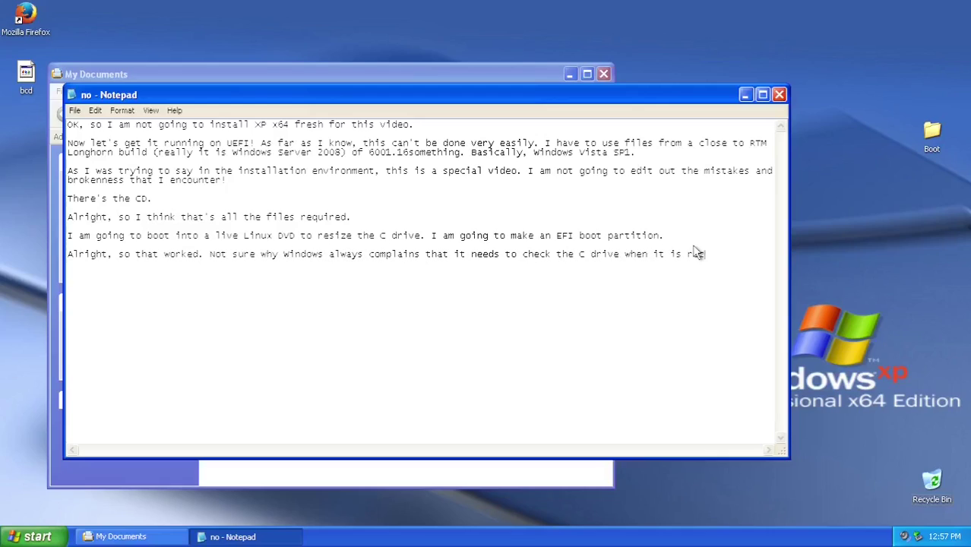
{"action": "type", "text": "sized with anything other than Windows tools."}
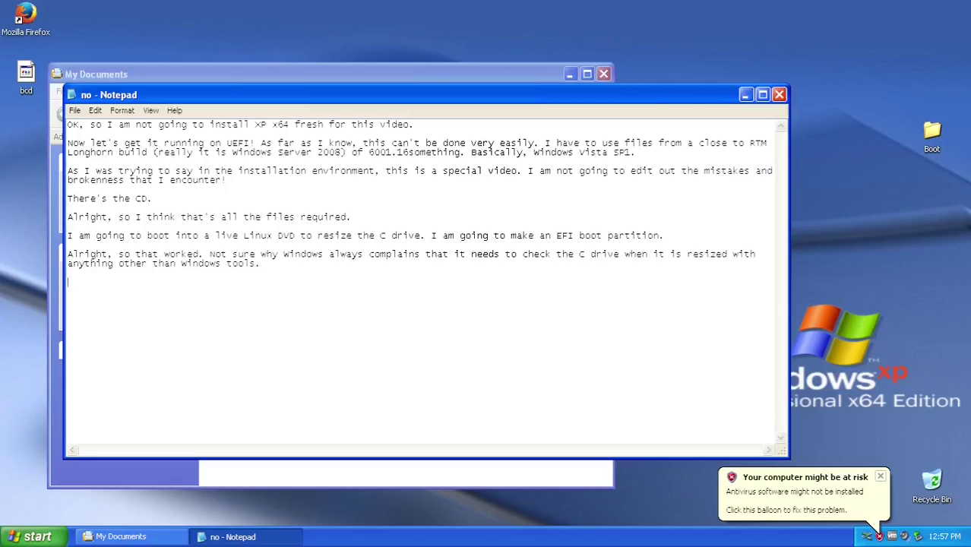
- Open the EFI (E:) drive and the EFI subfolder of the desktop's Boot folder in separate windows
{"action": "key", "text": "super"}
{"action": "left_click", "coordinate": [190, 357]}
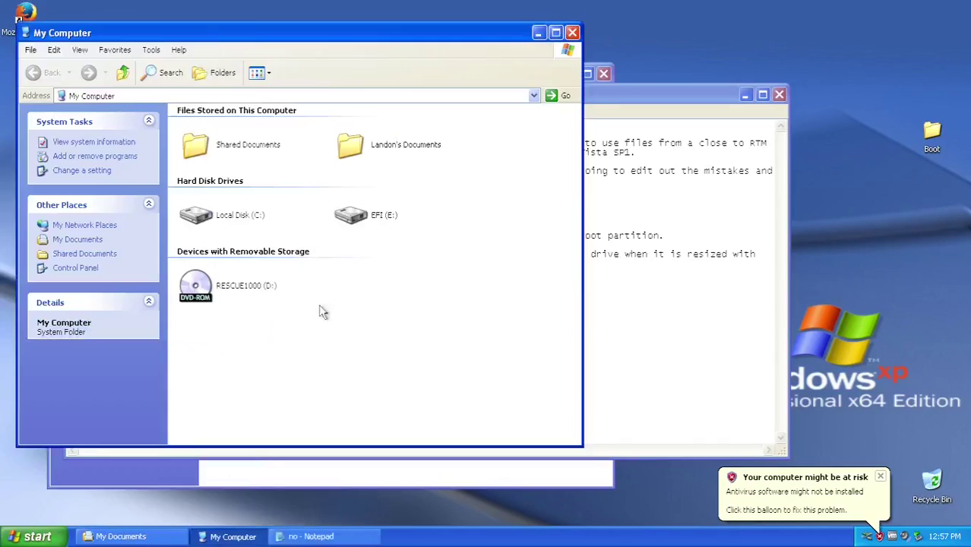
{"action": "double_click", "coordinate": [353, 211]}
{"action": "double_click", "coordinate": [933, 135]}
{"action": "double_click", "coordinate": [396, 224]}
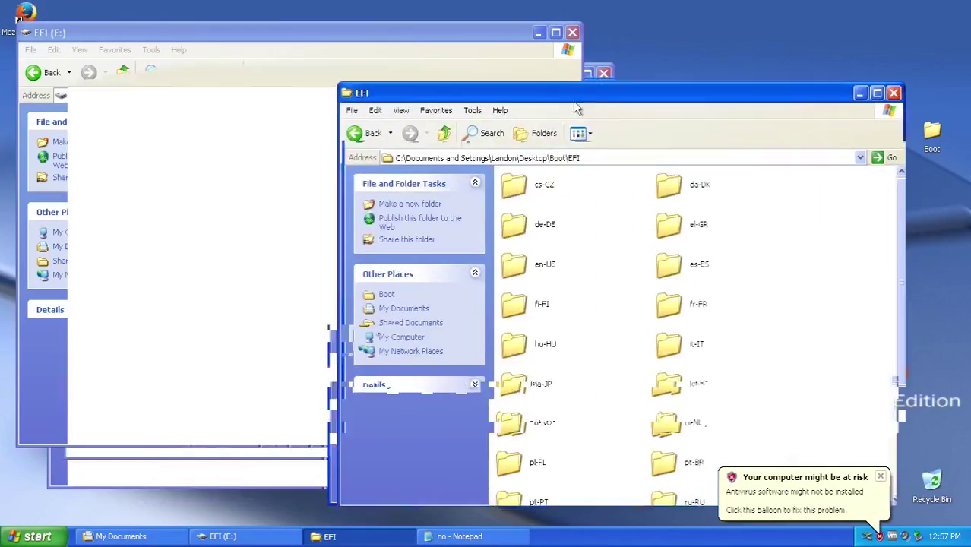
- Create a folder named EFI on the E: drive and open it
{"action": "right_click", "coordinate": [336, 190]}
{"action": "left_click", "coordinate": [475, 278]}
{"action": "type", "text": "EFI"}
{"action": "key", "text": "Return"}
{"action": "key", "text": "Return"}
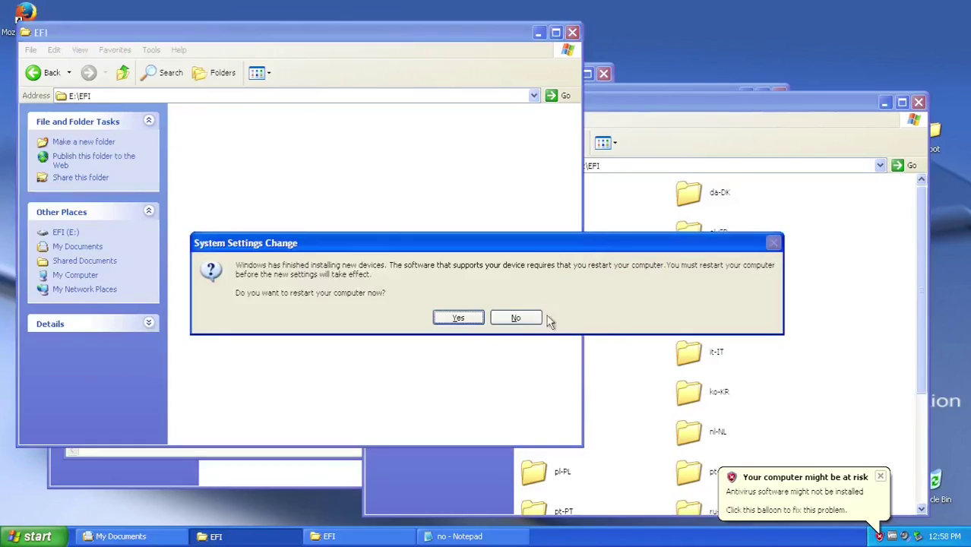
- Decline the device restart prompt and create folders named Boot and Microsoft in E:\EFI
{"action": "left_click", "coordinate": [528, 317]}
{"action": "right_click", "coordinate": [517, 313]}
{"action": "left_click", "coordinate": [680, 433]}
{"action": "type", "text": "Boot"}
{"action": "key", "text": "Return"}
{"action": "right_click", "coordinate": [493, 281]}
{"action": "mouse_move", "coordinate": [578, 399]}
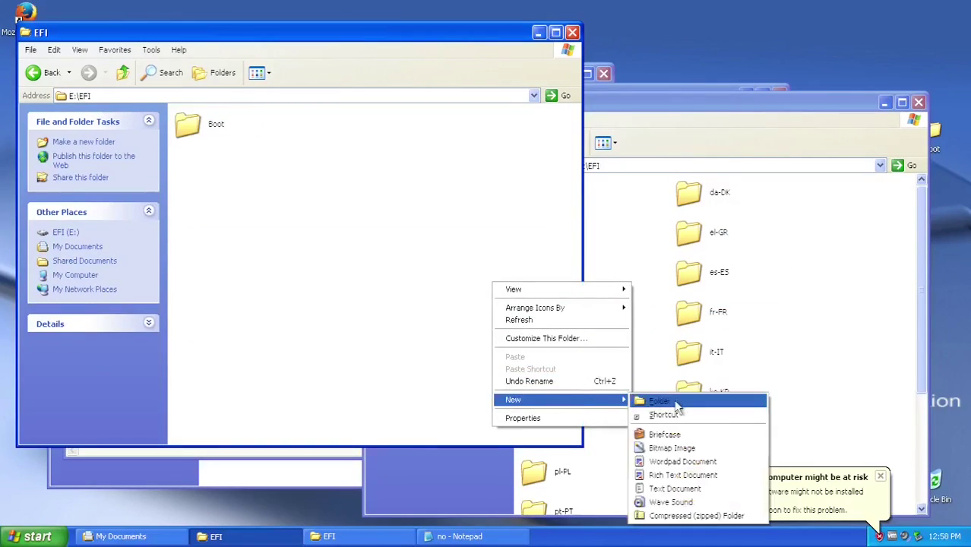
{"action": "left_click", "coordinate": [678, 401]}
{"action": "type", "text": "Microsoft"}
{"action": "key", "text": "Return"}
- Copy bootmgfw.efi from the desktop Boot\EFI folder into E:\EFI\Boot and rename the copy bootx64.efi
{"action": "double_click", "coordinate": [220, 129]}
{"action": "left_click", "coordinate": [744, 332]}
{"action": "scroll", "coordinate": [745, 333], "scroll_direction": "down", "scroll_amount": 5}
{"action": "left_click_drag", "start_coordinate": [540, 391], "coordinate": [247, 131]}
{"action": "right_click", "coordinate": [247, 131]}
{"action": "left_click", "coordinate": [273, 236]}
{"action": "type", "text": "boot"}
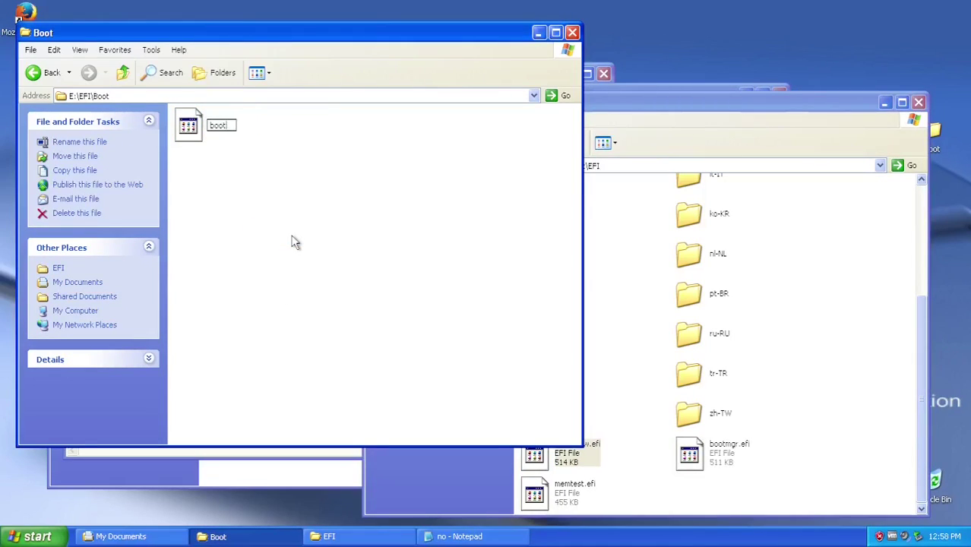
{"action": "type", "text": "x64.efi"}
{"action": "key", "text": "Return"}
- Copy the entire contents of the desktop Boot\EFI folder into E:\EFI\Microsoft
{"action": "left_click", "coordinate": [123, 72]}
{"action": "double_click", "coordinate": [342, 126]}
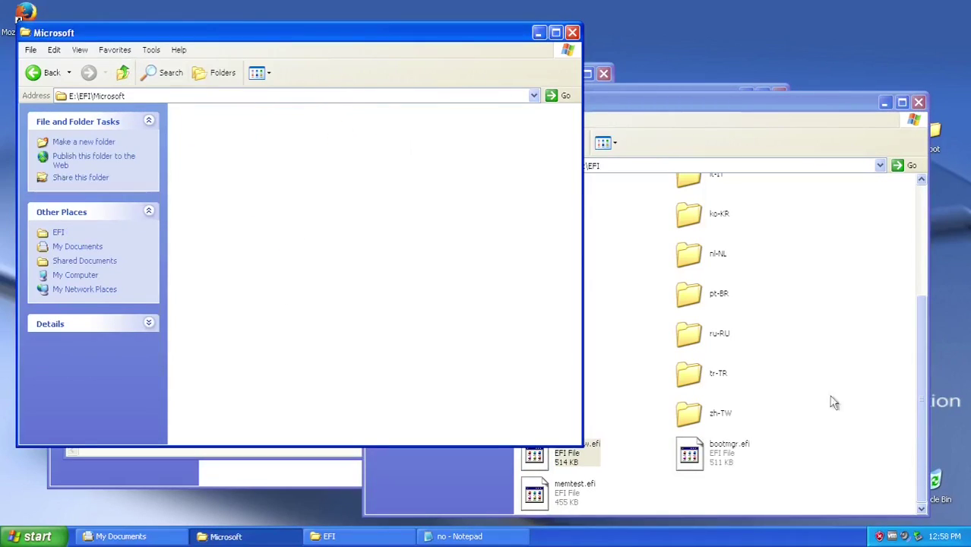
{"action": "left_click", "coordinate": [833, 388]}
{"action": "scroll", "coordinate": [833, 387], "scroll_direction": "down", "scroll_amount": 10}
{"action": "right_click", "coordinate": [534, 236]}
{"action": "left_click", "coordinate": [564, 325]}
{"action": "right_click", "coordinate": [282, 260]}
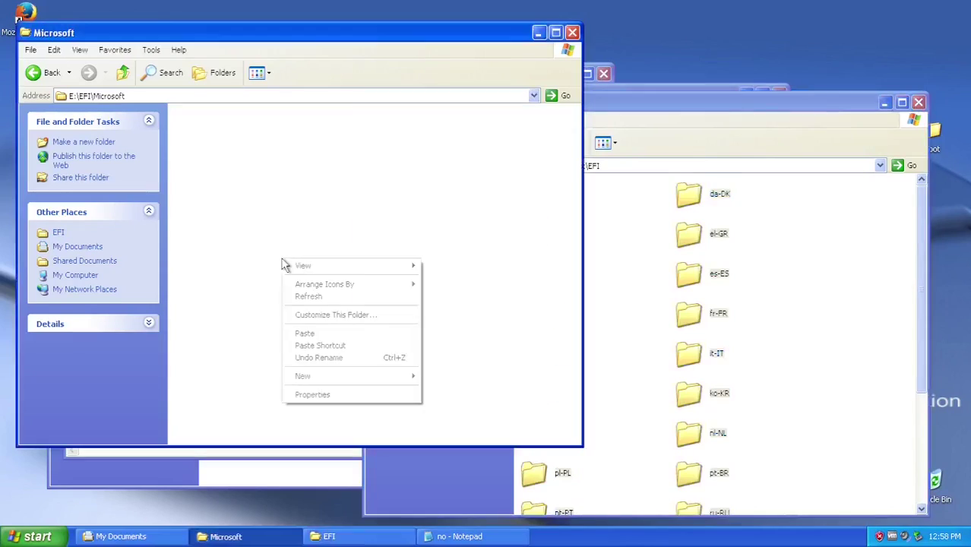
{"action": "left_click", "coordinate": [337, 335]}
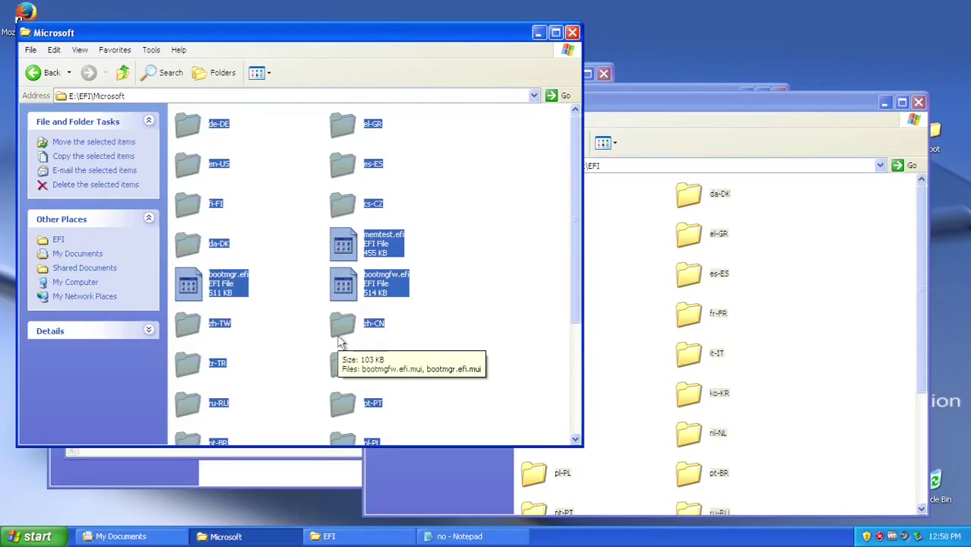
{"action": "left_click", "coordinate": [439, 324]}
{"action": "scroll", "coordinate": [439, 323], "scroll_direction": "down", "scroll_amount": 5}
- Close both Explorer windows and note in the text document that the EFI boot partition is ready and boot manager loading gets checked
{"action": "left_click", "coordinate": [122, 72]}
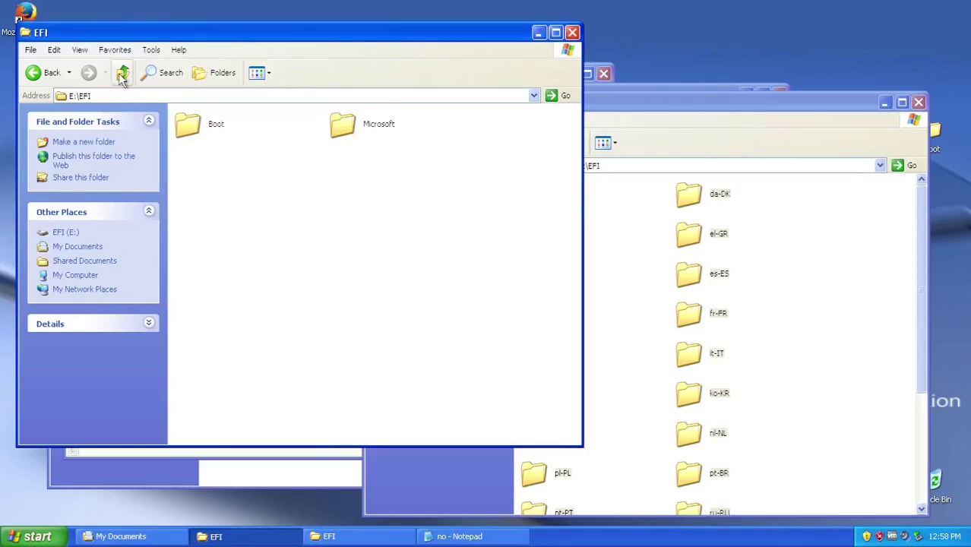
{"action": "left_click", "coordinate": [122, 73]}
{"action": "left_click", "coordinate": [123, 72]}
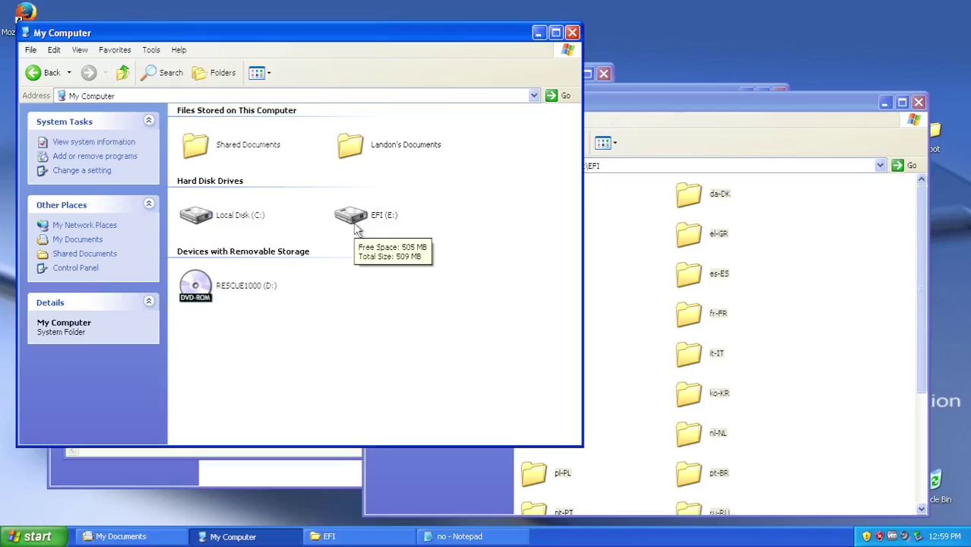
{"action": "left_click", "coordinate": [572, 31]}
{"action": "left_click", "coordinate": [919, 102]}
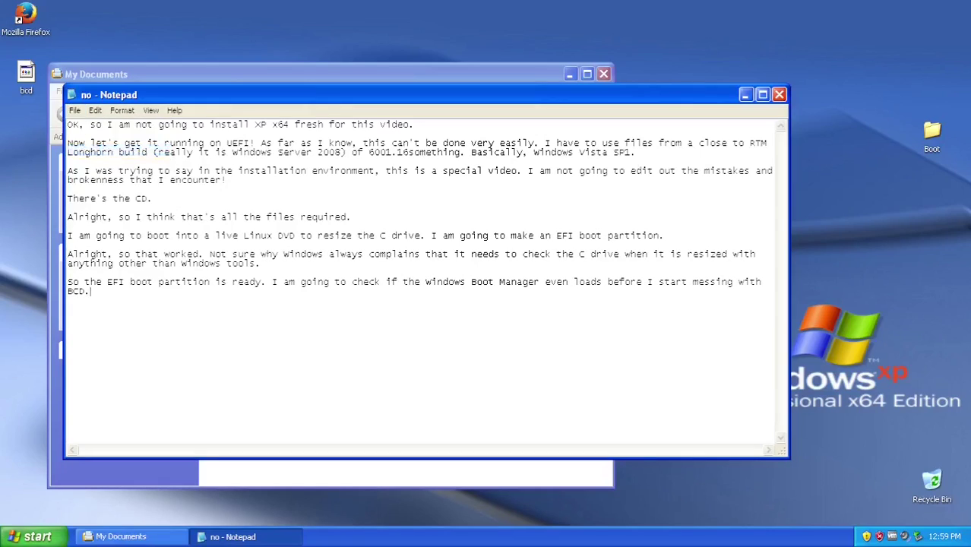
- Shut down Windows XP and start the Windows XP x64 virtual machine
{"action": "key", "text": "super+u"}
{"action": "left_click", "coordinate": [486, 202]}
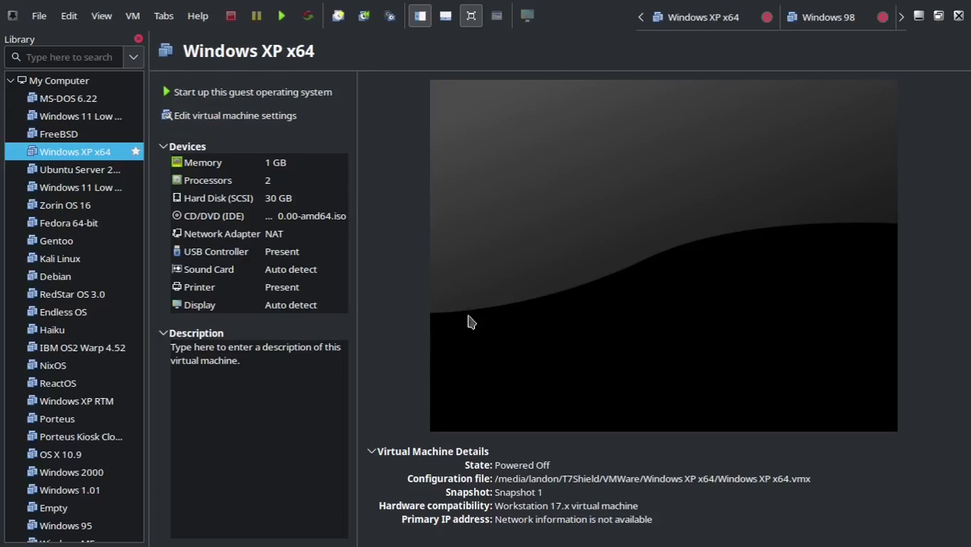
{"action": "left_click", "coordinate": [228, 96]}
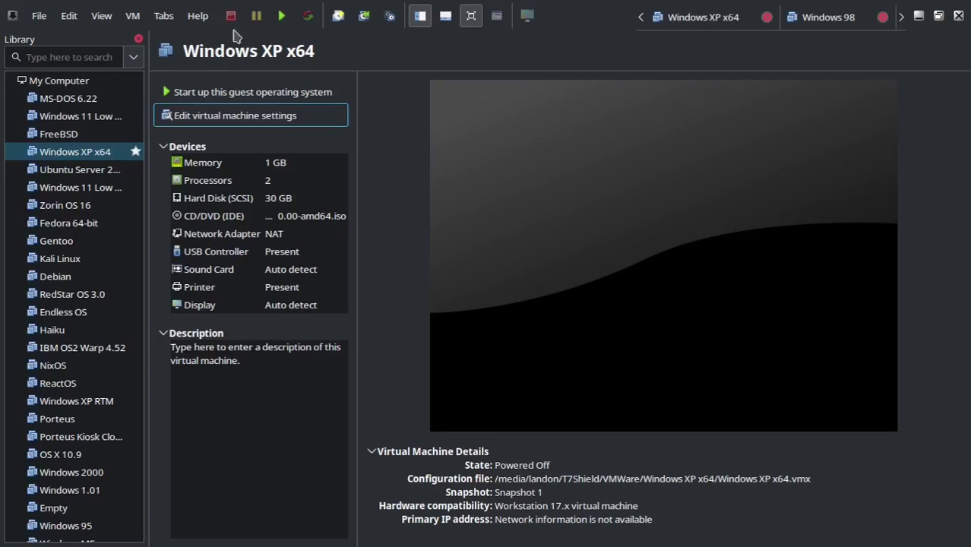
{"action": "left_click", "coordinate": [228, 95]}
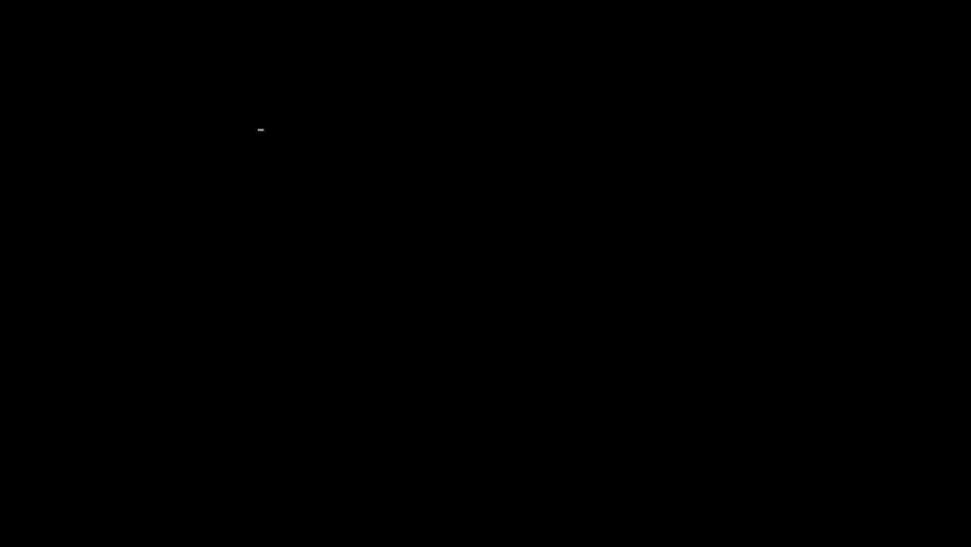
- Launch the EFI Internal Shell from the firmware's Boot Manager
{"action": "key", "text": "Escape"}
{"action": "key", "text": "Down"}
{"action": "key", "text": "Down"}
{"action": "key", "text": "Down"}
{"action": "key", "text": "Down"}
{"action": "key", "text": "Return"}
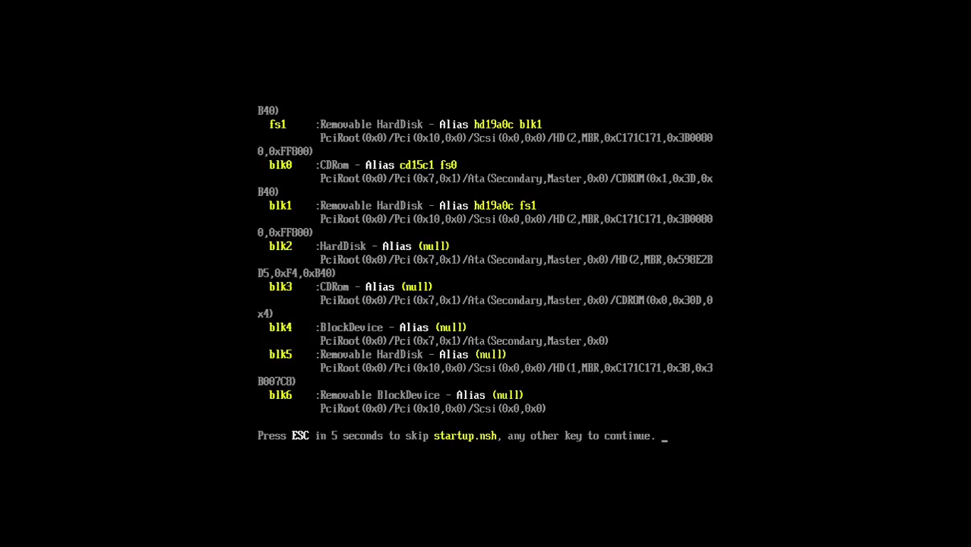
- Shut down the system from the Boot Manager and start the virtual machine back into Windows XP
{"action": "key", "text": "Down"}
{"action": "key", "text": "Down"}
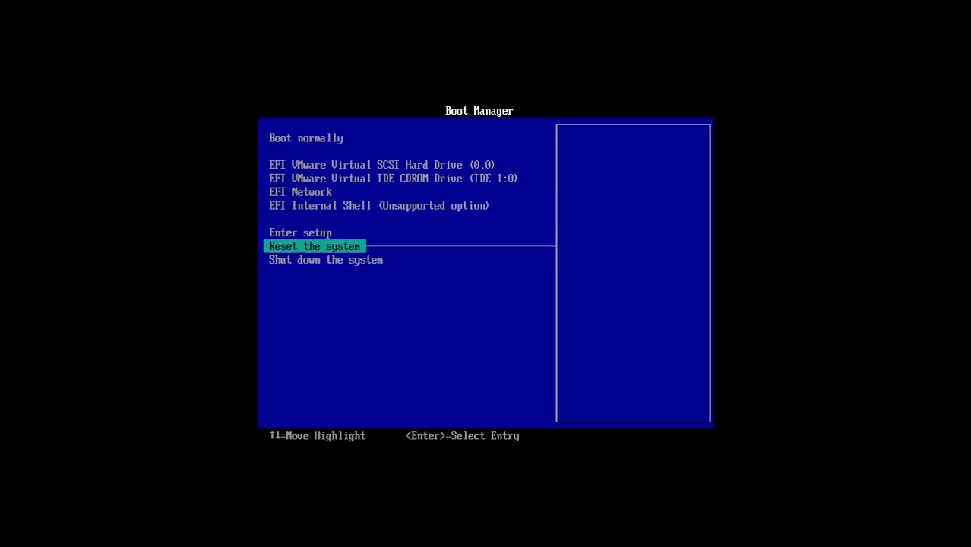
{"action": "key", "text": "Down"}
{"action": "key", "text": "Return"}
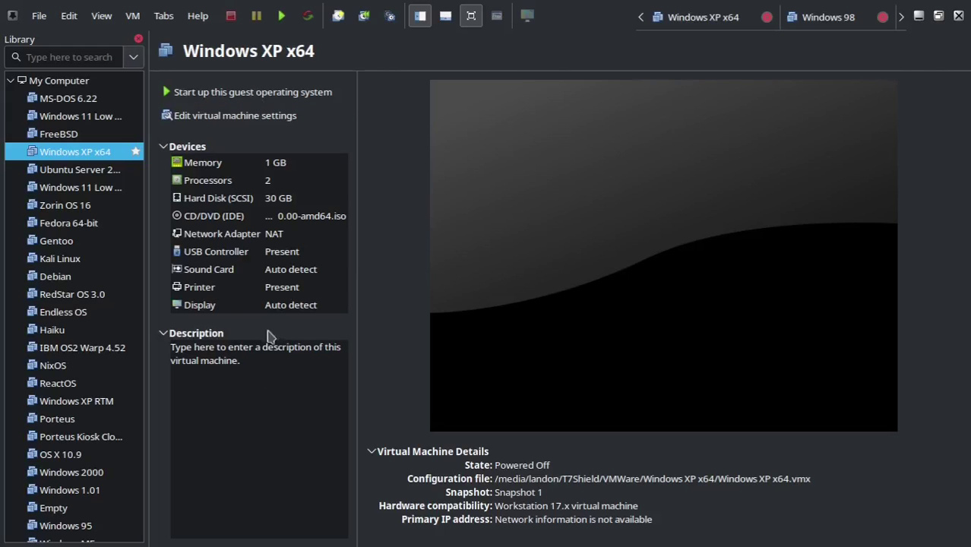
{"action": "left_click", "coordinate": [245, 93]}
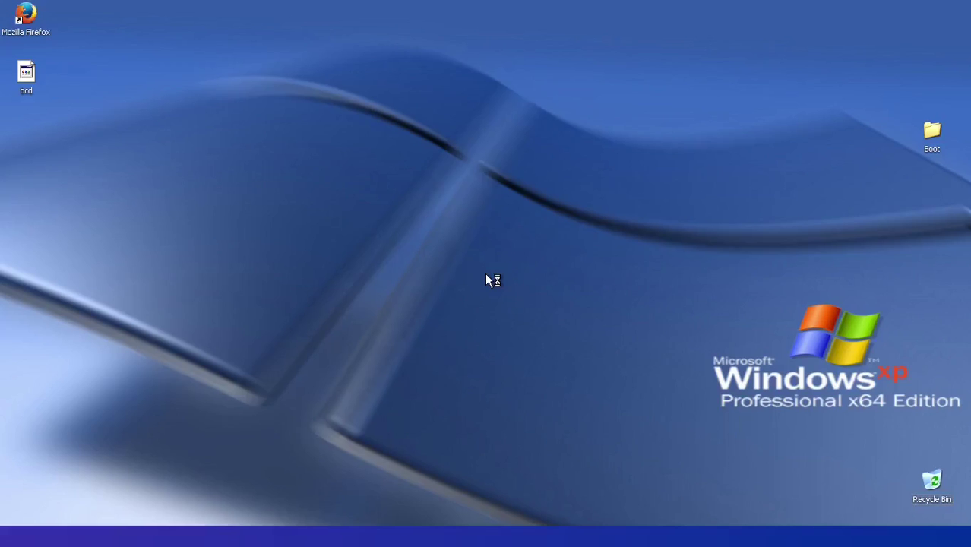
- Note in the text document "no" that it works but complains of no BCD, and open Mozilla Firefox
{"action": "key", "text": "super"}
{"action": "left_click", "coordinate": [195, 245]}
{"action": "double_click", "coordinate": [374, 209]}
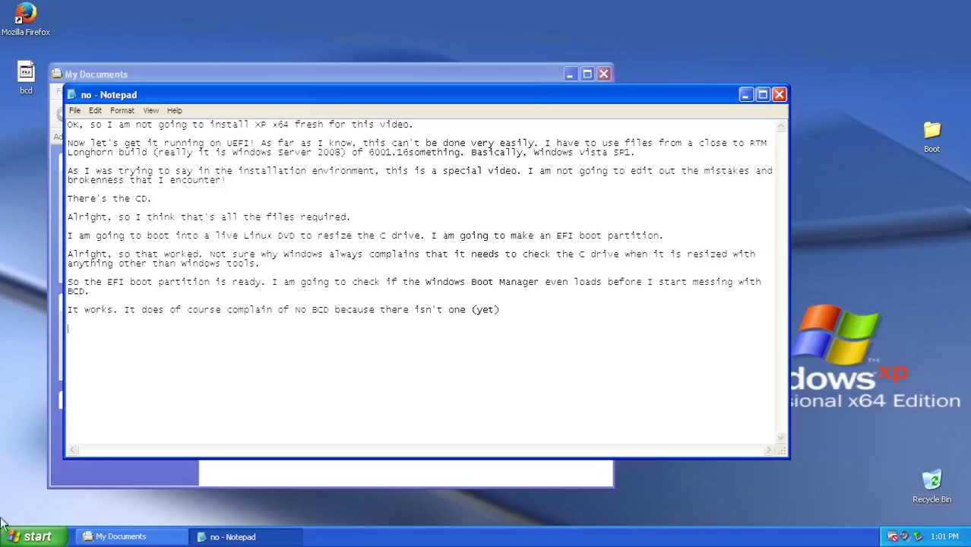
{"action": "double_click", "coordinate": [30, 17]}
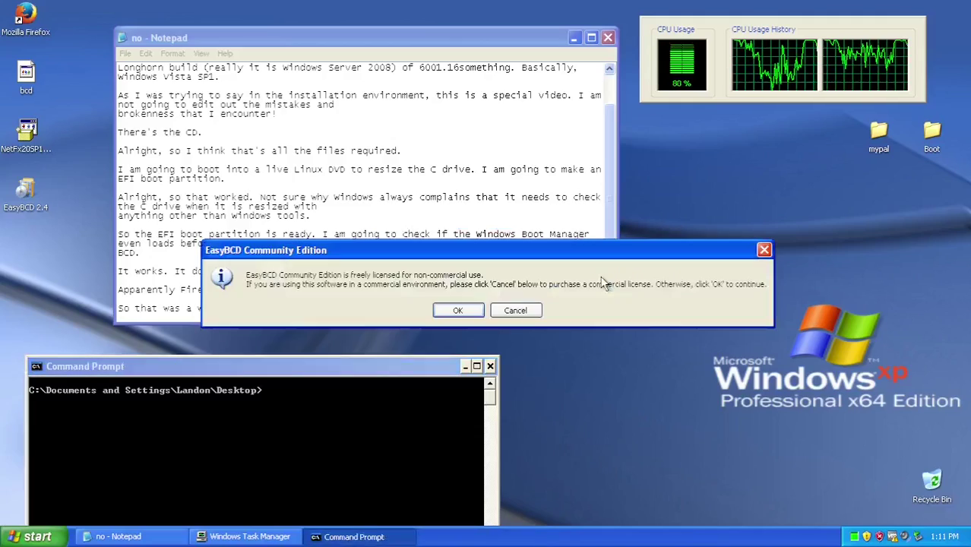
- Accept EasyBCD's non-commercial licence notice and load the bcd file from the desktop
{"action": "left_click", "coordinate": [460, 308]}
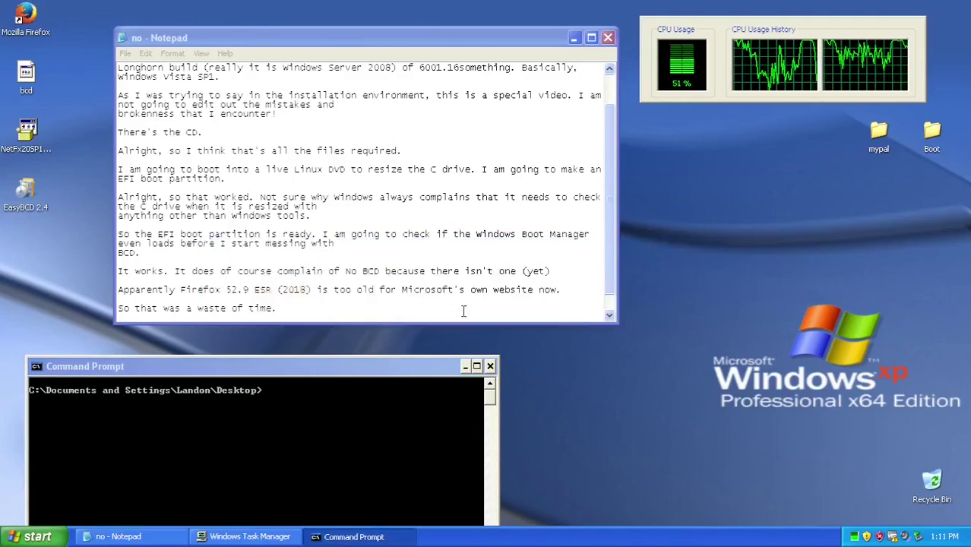
{"action": "left_click", "coordinate": [456, 323]}
{"action": "left_click", "coordinate": [320, 209]}
{"action": "left_click", "coordinate": [378, 193]}
{"action": "left_click", "coordinate": [646, 339]}
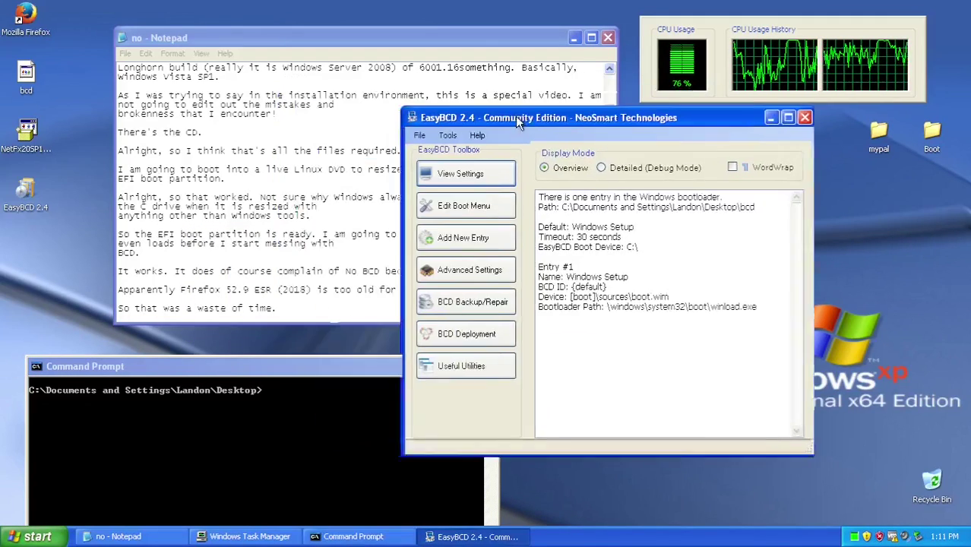
- Replace the Windows Setup entry with a Windows Vista/7/8/10 entry named Microsoft Windows XP on C:\, and review the bootloader settings
{"action": "left_click_drag", "start_coordinate": [515, 115], "coordinate": [545, 146]}
{"action": "left_click", "coordinate": [511, 228]}
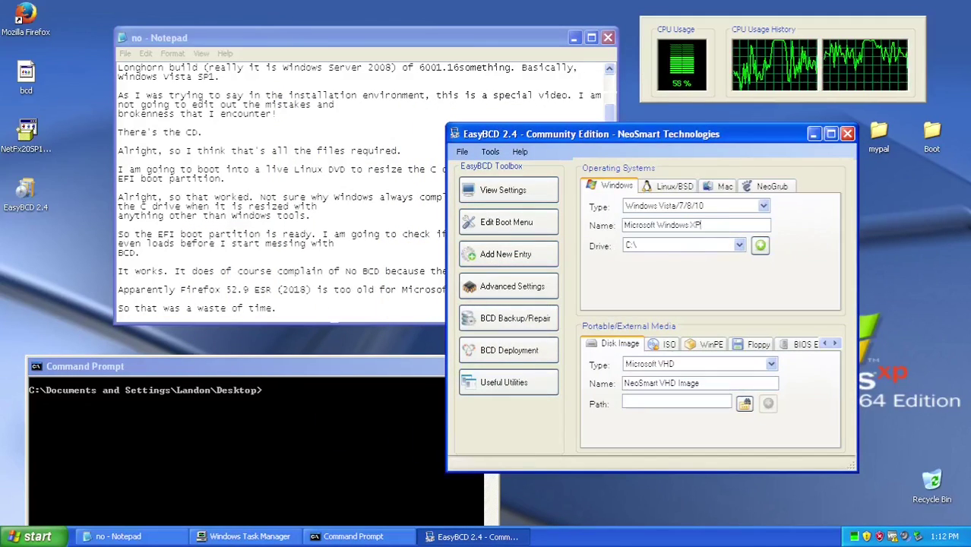
{"action": "left_click", "coordinate": [763, 206]}
{"action": "left_click", "coordinate": [519, 195]}
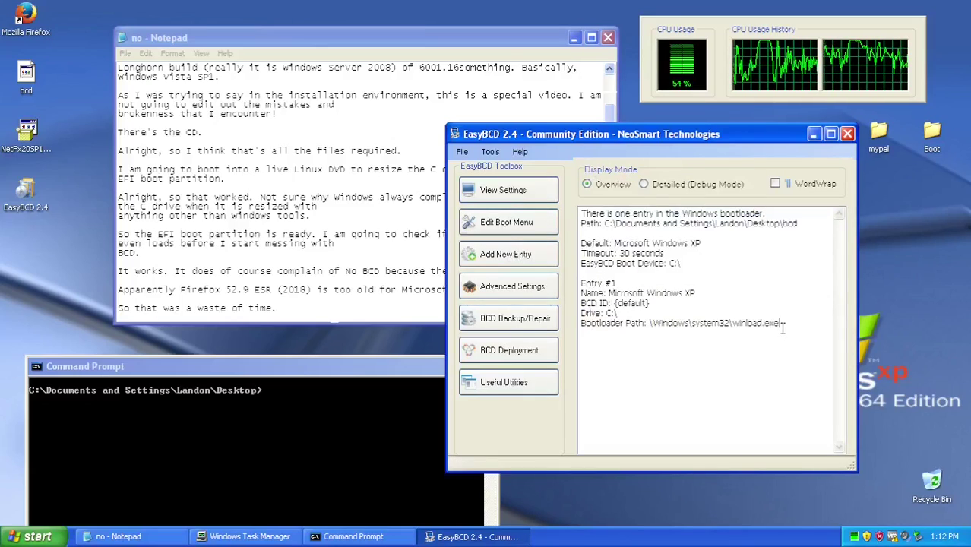
- Examine EasyBCD's options for new operating system and portable media entries, advanced settings, BCD deployment and BCD backup/repair
{"action": "left_click", "coordinate": [515, 263]}
{"action": "left_click", "coordinate": [806, 344]}
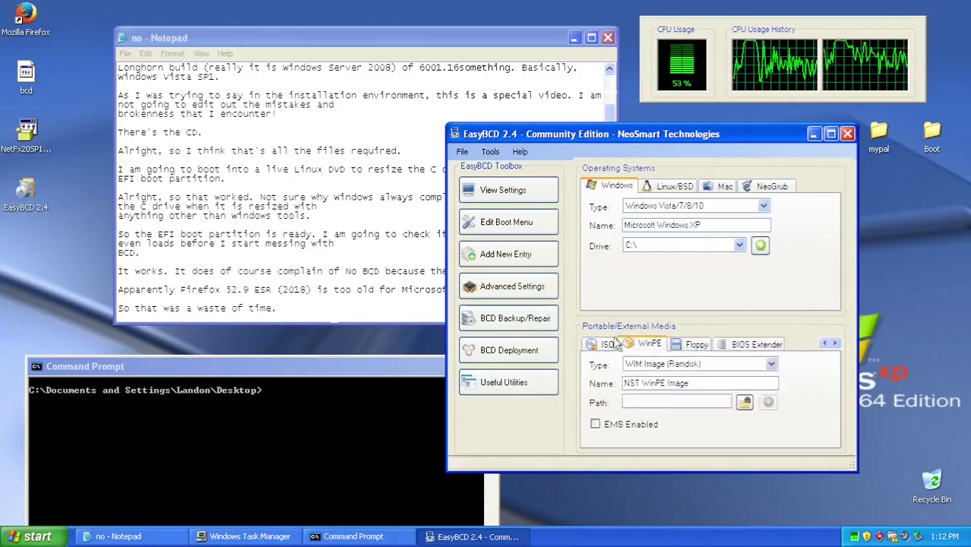
{"action": "left_click", "coordinate": [668, 343]}
{"action": "left_click", "coordinate": [725, 186]}
{"action": "left_click", "coordinate": [772, 187]}
{"action": "left_click", "coordinate": [612, 186]}
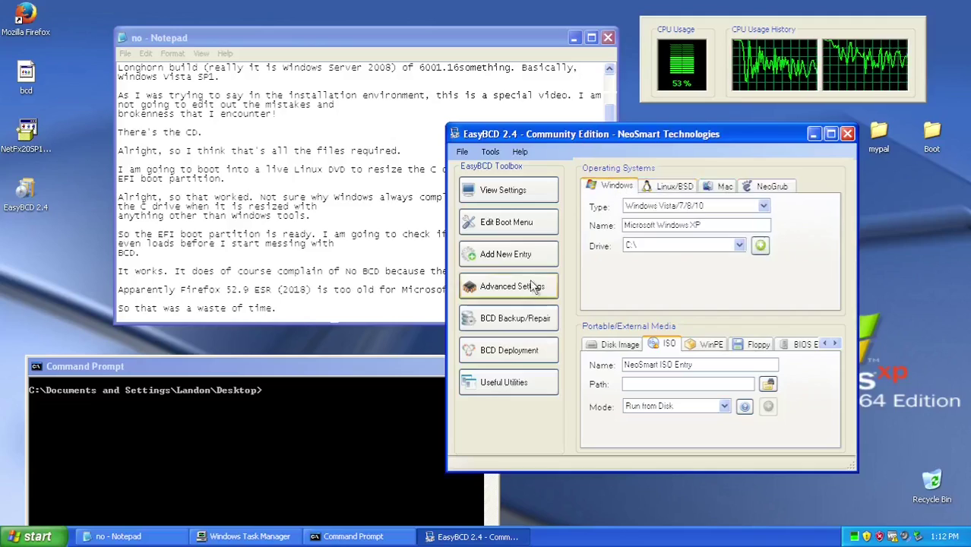
{"action": "left_click", "coordinate": [513, 285]}
{"action": "left_click", "coordinate": [720, 272]}
{"action": "left_click", "coordinate": [509, 351]}
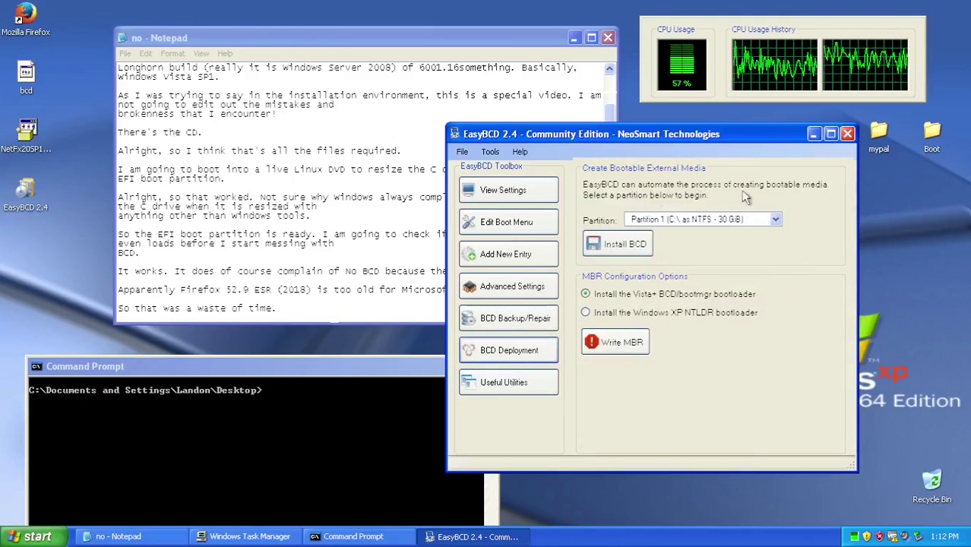
{"action": "left_click", "coordinate": [515, 318]}
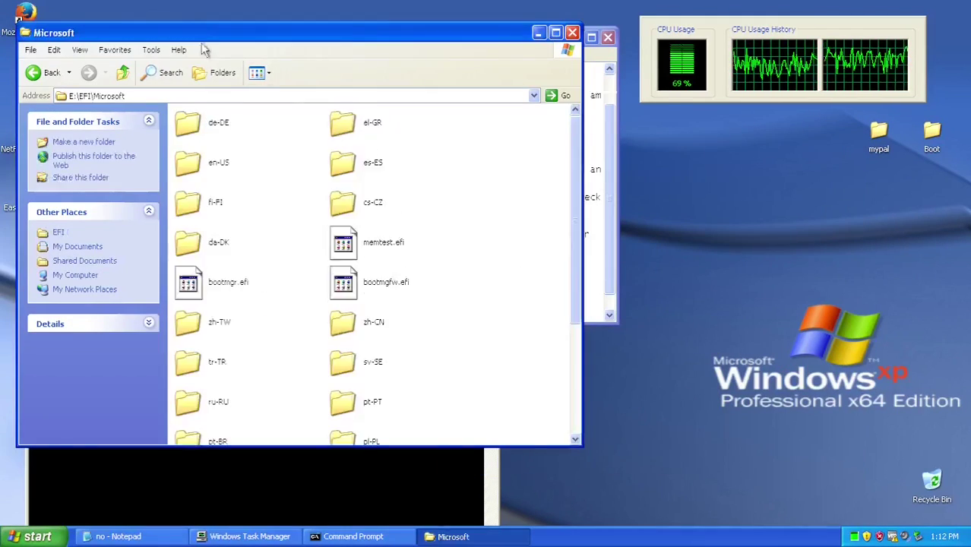
- Add the note "Ok, so let's see if Windows Boot Manager can even see XP." and start the Windows XP x64 virtual machine
{"action": "type", "text": "B"}
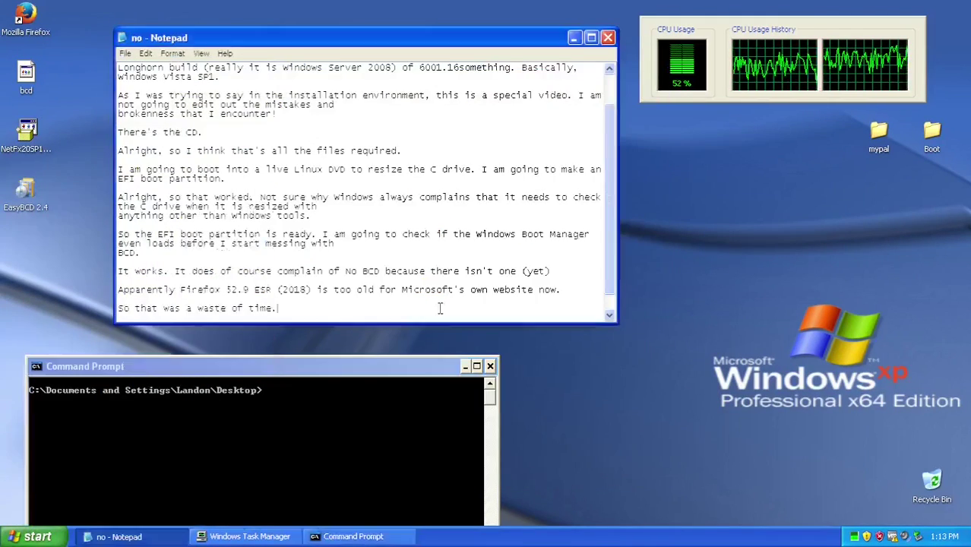
{"action": "key", "text": "Return"}
{"action": "key", "text": "Return"}
{"action": "type", "text": "Ok, so let's see if windows B"}
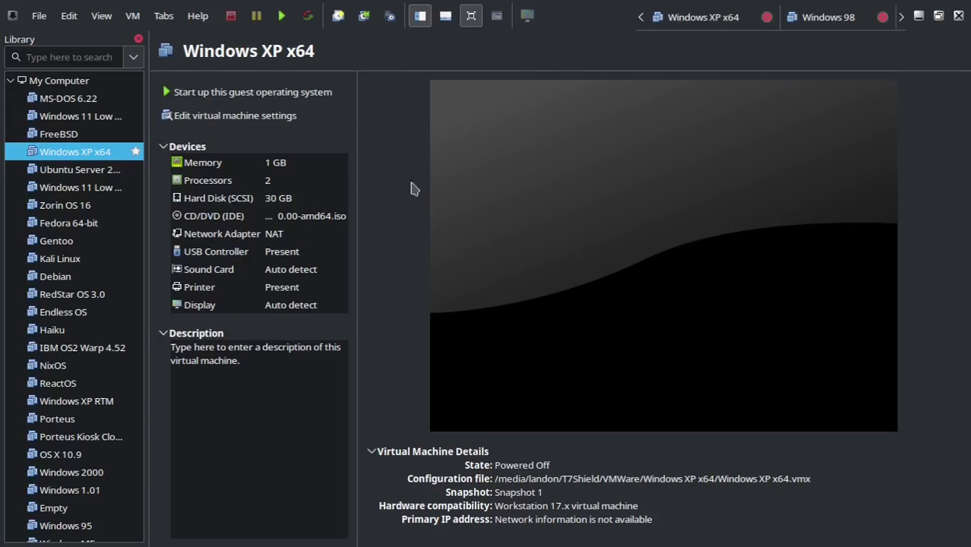
{"action": "left_click", "coordinate": [250, 92]}
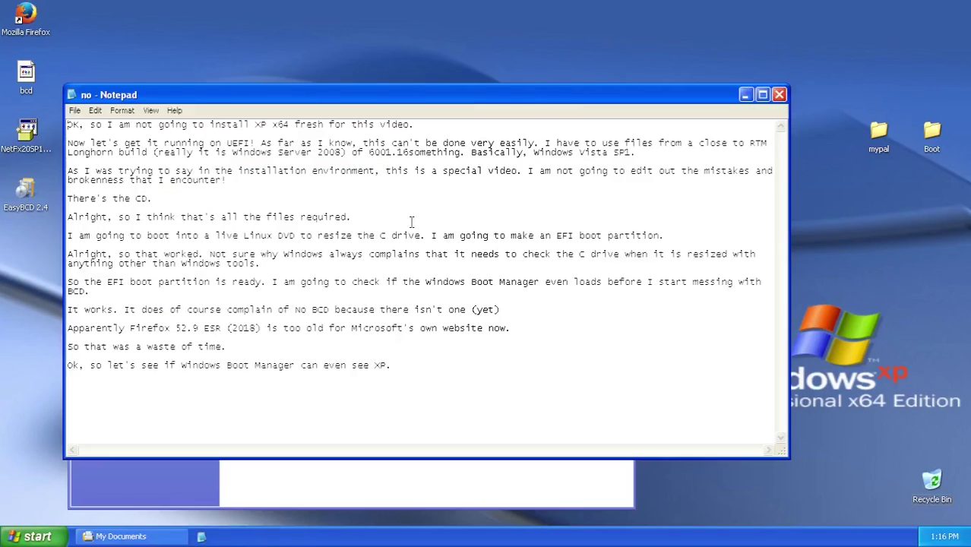
- Note that the boot path has to change to winload.efi, and load the BCD file as hive BCD under HKEY_LOCAL_MACHINE
{"action": "type", "text": "ight, sObviously winload.exe doesn"}
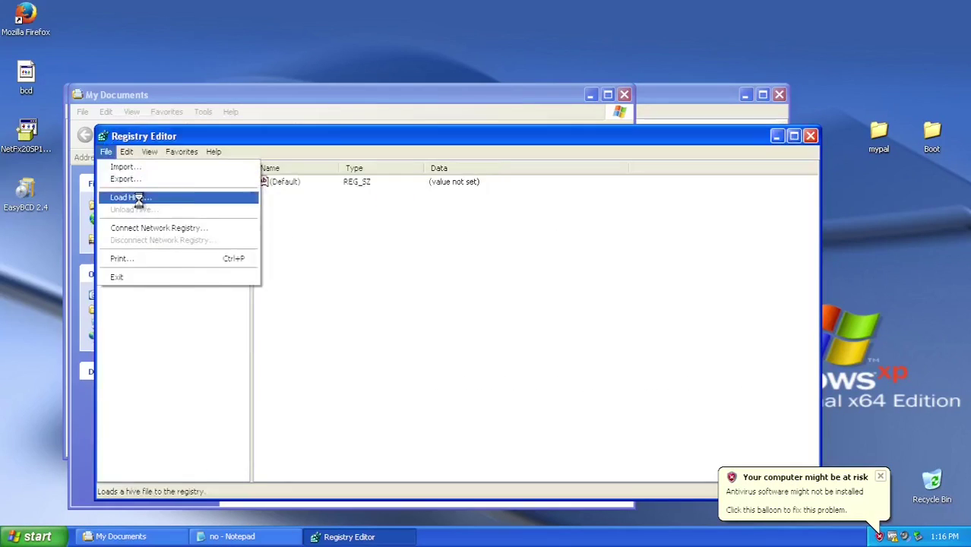
{"action": "left_click", "coordinate": [136, 196]}
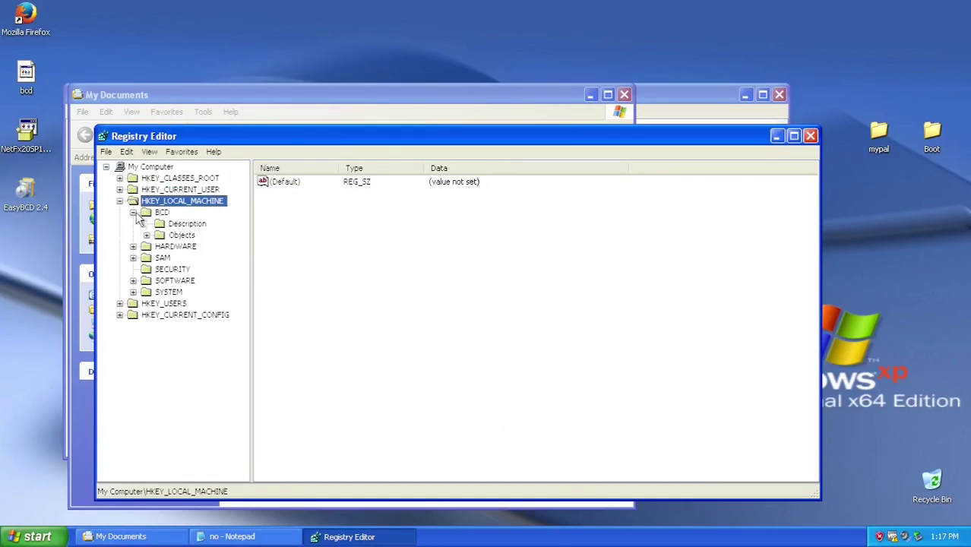
- Add the note "Yeah, I bet you didn't know that. BCD files are just registry hives..." and move the text document aside
{"action": "key", "text": "alt+Tab"}
{"action": "type", "text": "Yeah, I"}
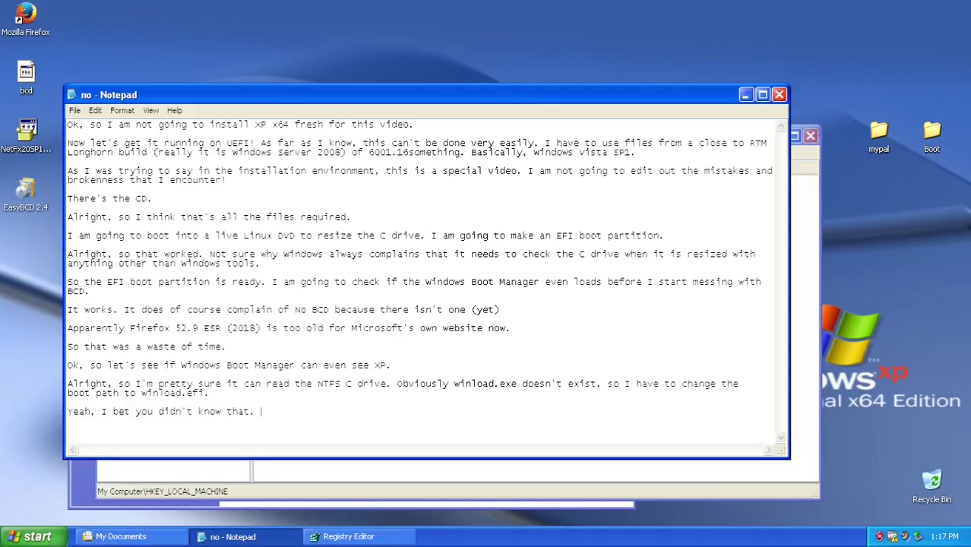
{"action": "left_click_drag", "start_coordinate": [141, 97], "coordinate": [425, 339]}
- Examine the Elements subkeys of the objects in the loaded BCD hive to find the boot entry's path
{"action": "left_click", "coordinate": [162, 177]}
{"action": "left_click", "coordinate": [217, 232]}
{"action": "left_click", "coordinate": [217, 274]}
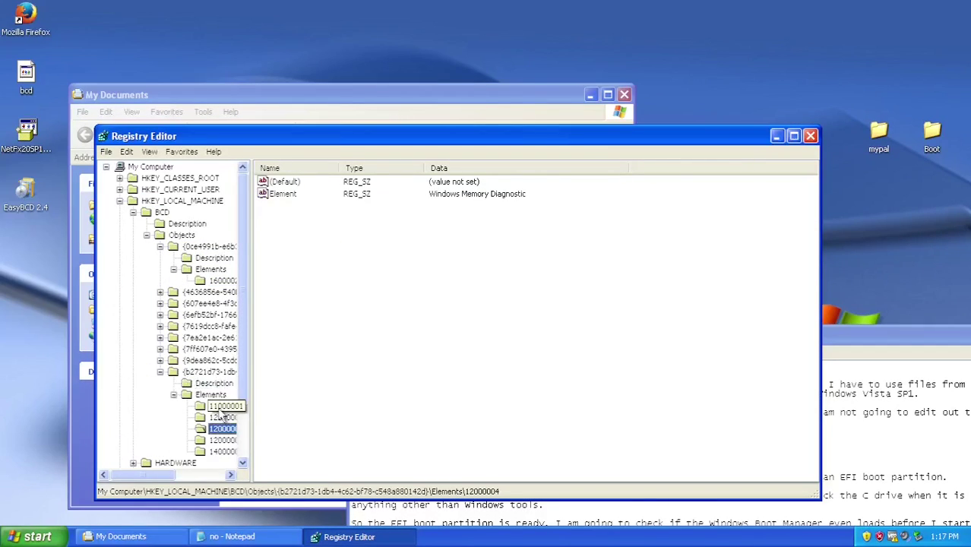
{"action": "left_click", "coordinate": [215, 463]}
{"action": "key", "text": "Up"}
{"action": "key", "text": "Up"}
{"action": "key", "text": "Up"}
{"action": "key", "text": "Up"}
{"action": "key", "text": "Up"}
{"action": "key", "text": "Up"}
{"action": "key", "text": "Up"}
{"action": "key", "text": "Up"}
{"action": "key", "text": "Up"}
{"action": "key", "text": "Up"}
{"action": "key", "text": "Up"}
{"action": "key", "text": "Up"}
{"action": "key", "text": "Right"}
{"action": "key", "text": "Right"}
{"action": "key", "text": "Down"}
{"action": "key", "text": "Right"}
{"action": "key", "text": "Right"}
{"action": "key", "text": "Up"}
{"action": "key", "text": "Up"}
{"action": "key", "text": "Up"}
{"action": "key", "text": "Up"}
{"action": "key", "text": "Right"}
{"action": "key", "text": "Right"}
{"action": "key", "text": "Down"}
{"action": "key", "text": "Right"}
{"action": "key", "text": "Right"}
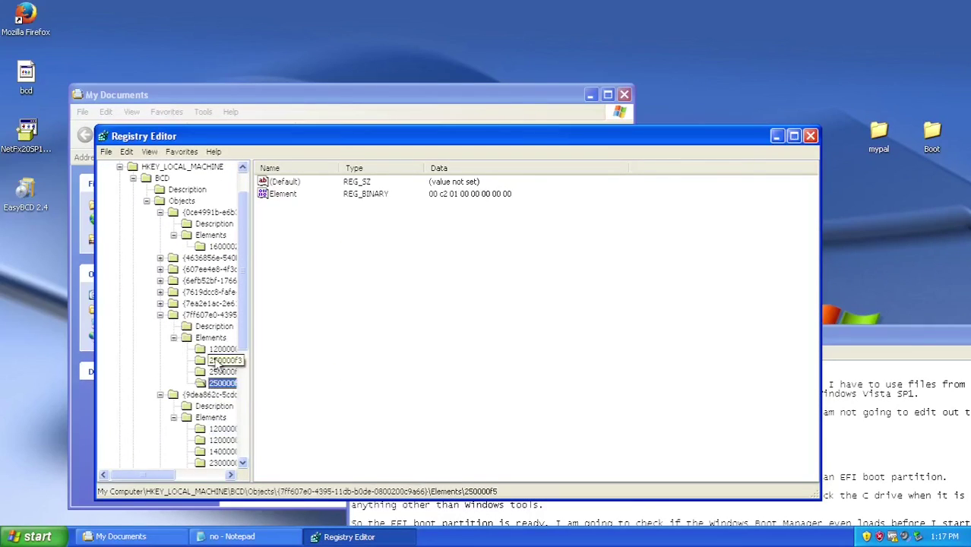
- Grant Everyone full control over the Elements key of the {607ee4e8-...} boot entry in the BCD hive
{"action": "double_click", "coordinate": [283, 193]}
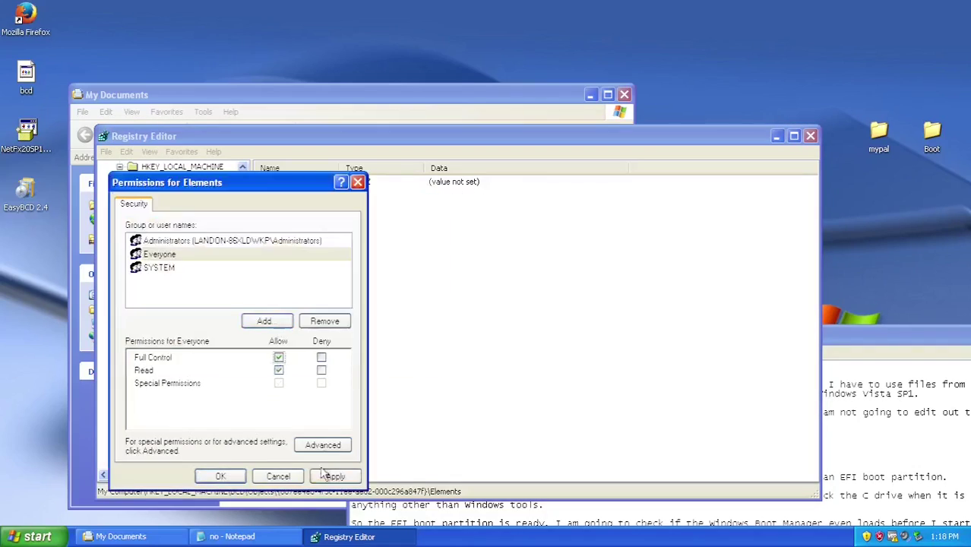
{"action": "left_click", "coordinate": [320, 502]}
{"action": "left_click", "coordinate": [235, 217]}
{"action": "left_click", "coordinate": [160, 217]}
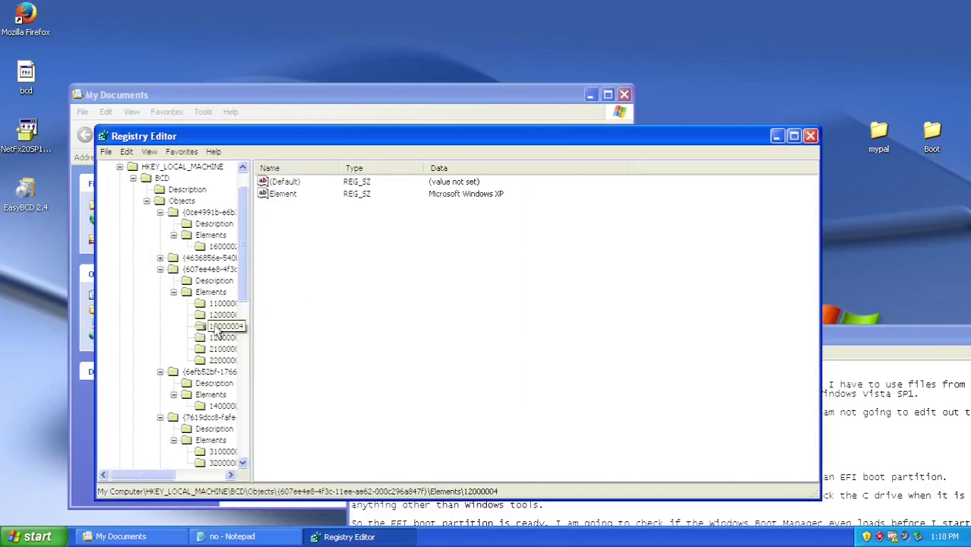
- Set the Element value of the XP entry's 12000002 key to \Windows\system32\winload.efi and close Registry Editor
{"action": "double_click", "coordinate": [283, 194]}
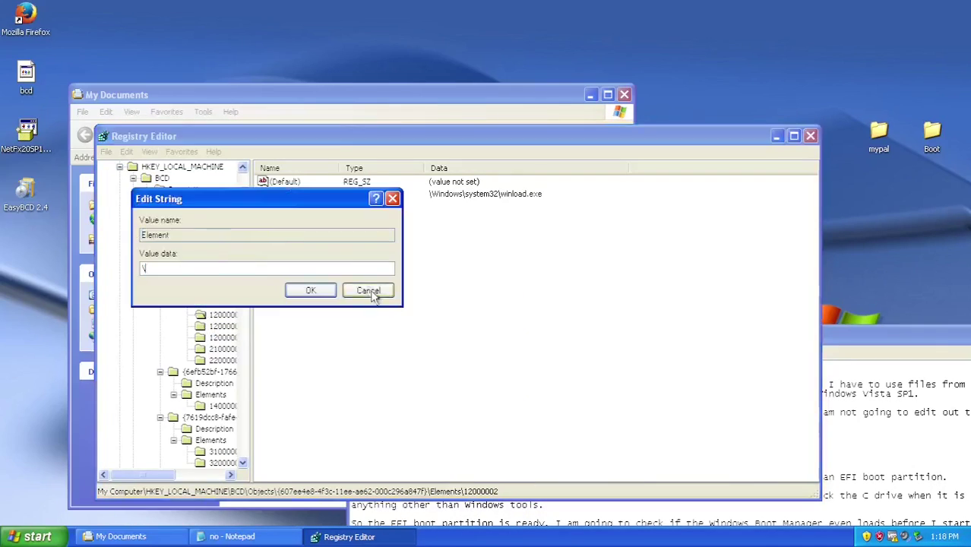
{"action": "left_click", "coordinate": [371, 289]}
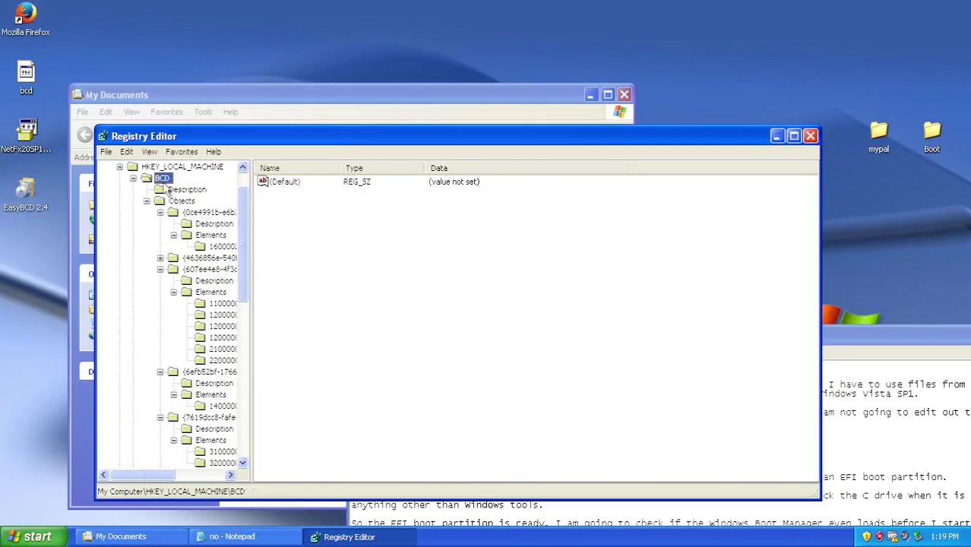
{"action": "key", "text": "alt+F4"}
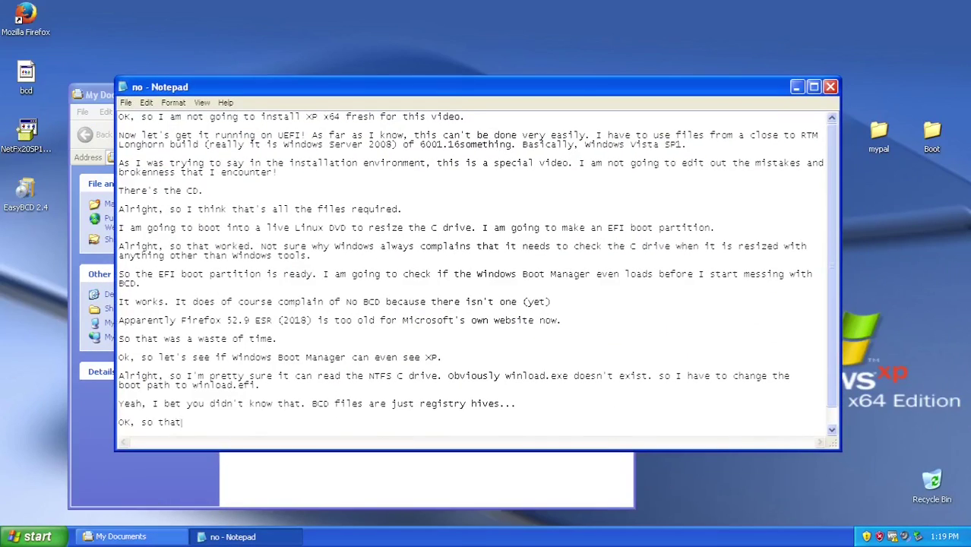
- Add the note "OK, so that's done. Let's see if it boots!" and start the Windows XP x64 virtual machine for a test boot
{"action": "type", "text": "ots!"}
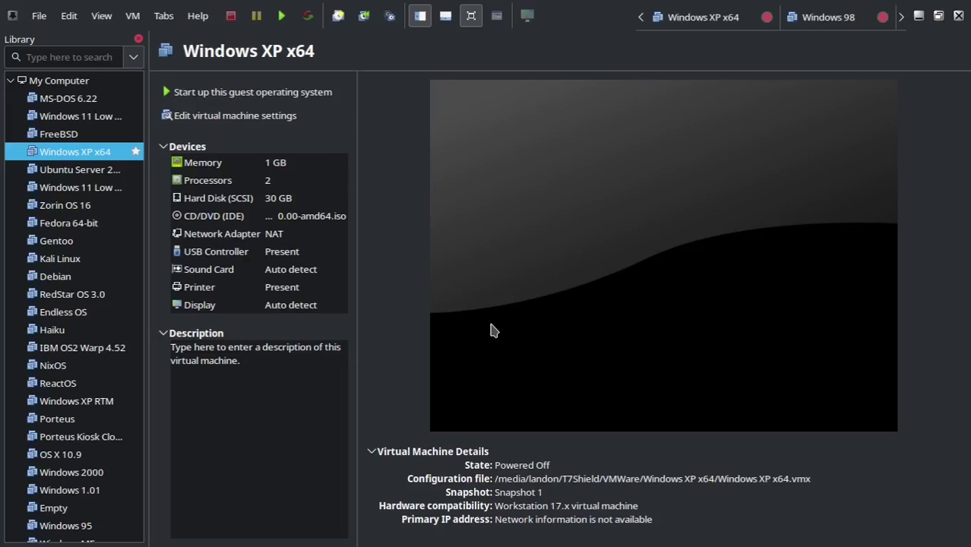
{"action": "left_click", "coordinate": [239, 92]}
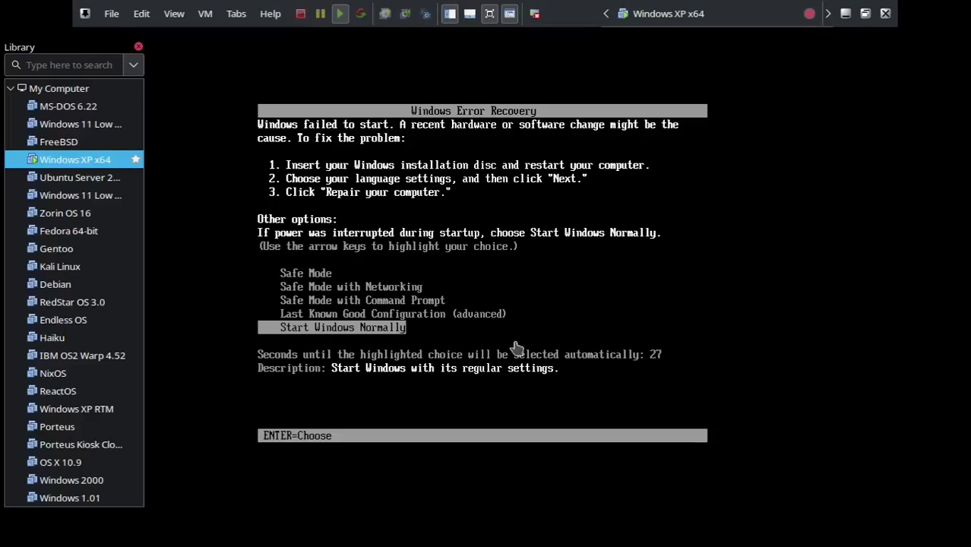
{"action": "left_click", "coordinate": [264, 92]}
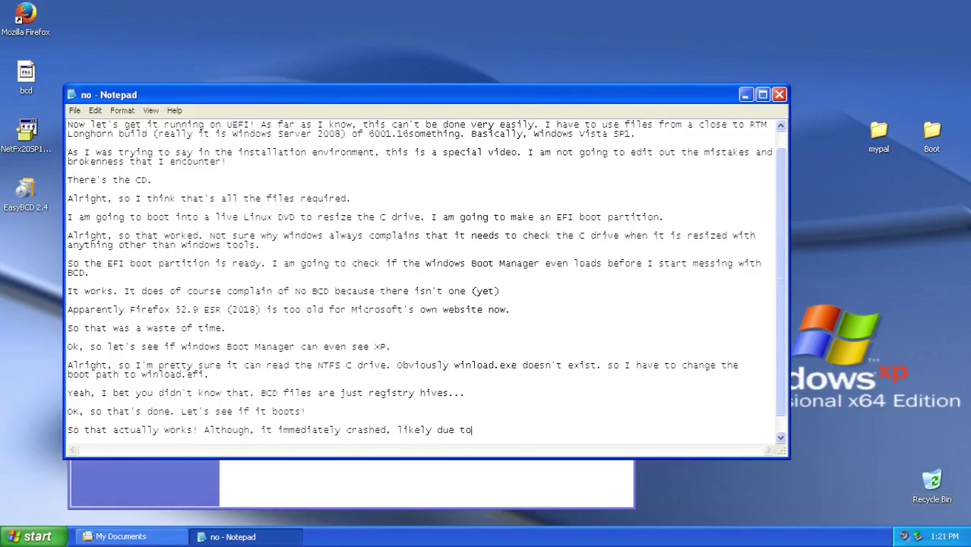
- Note that the crash is likely due to bootvid, used for the boot screen from 2000 to Vista but not in 7 and higher
{"action": "type", "text": "bootvid, which I have rea"}
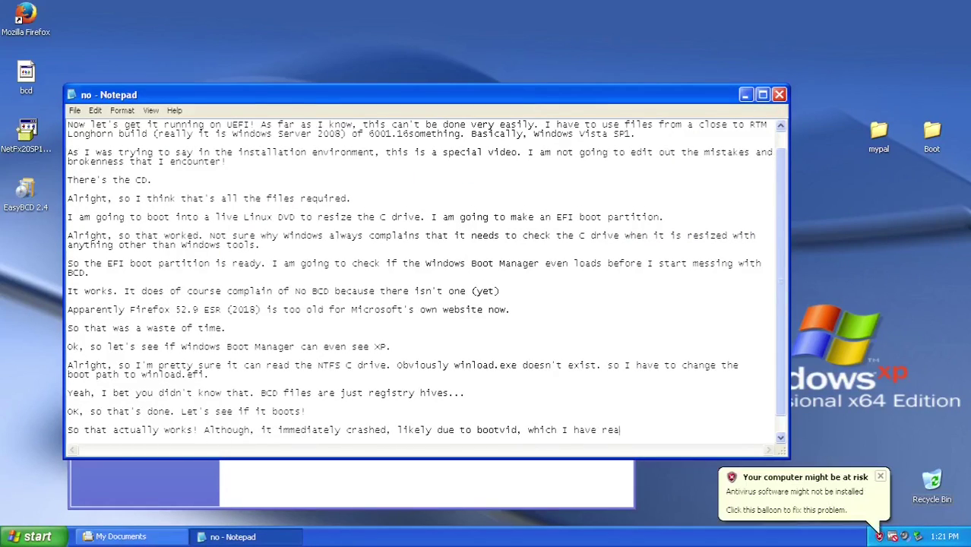
{"action": "type", "text": "d that doesn't work on XP x64, on UEFI. Bootvid is used for the Windows boot screen"}
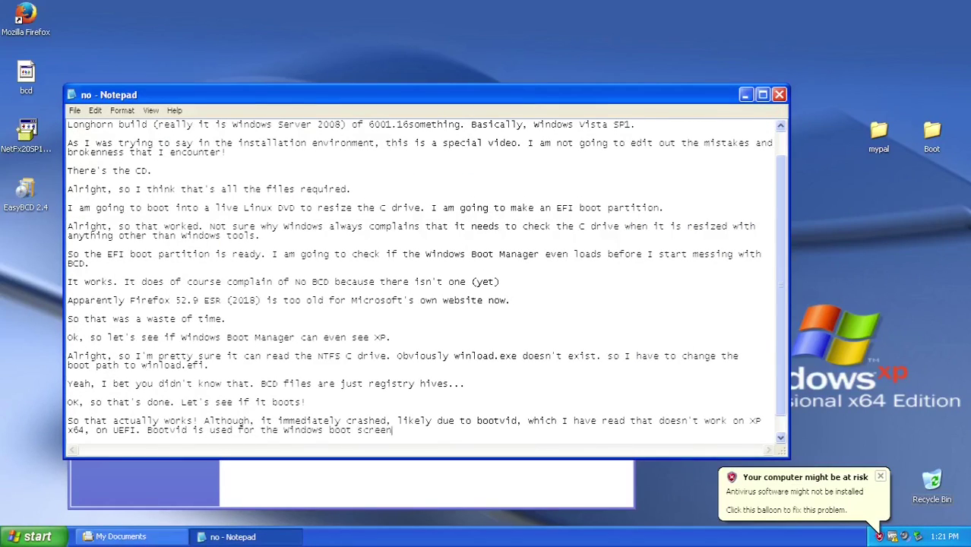
{"action": "type", "text": ", from 2000 to Vista. 7 and higher aren't l"}
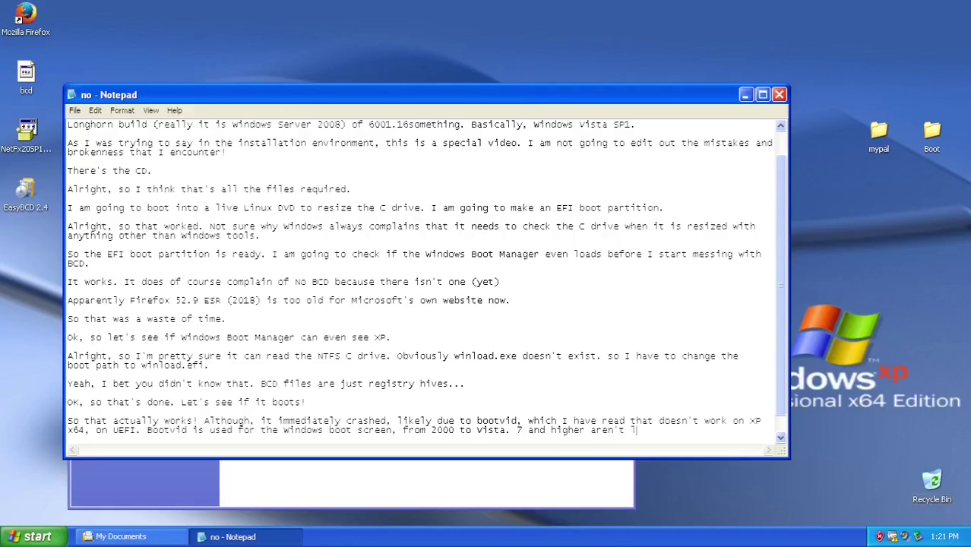
{"action": "type", "text": "ike this, they use a different system to do"}
- Launch the browser from the mypal folder, search for Bootice, and download it from the LO4D site
{"action": "left_click", "coordinate": [403, 486]}
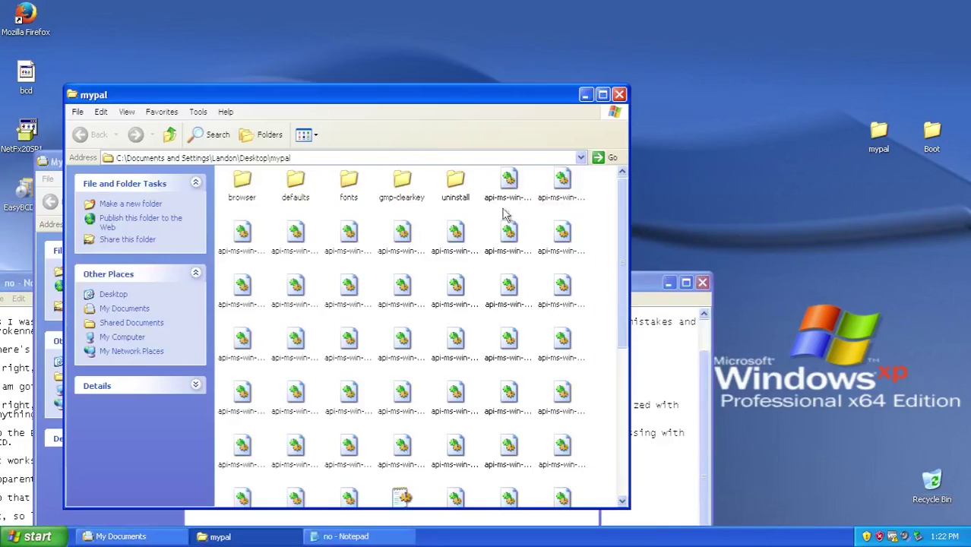
{"action": "scroll", "coordinate": [503, 220], "scroll_direction": "down", "scroll_amount": 5}
{"action": "double_click", "coordinate": [403, 245]}
{"action": "type", "text": "www.goog"}
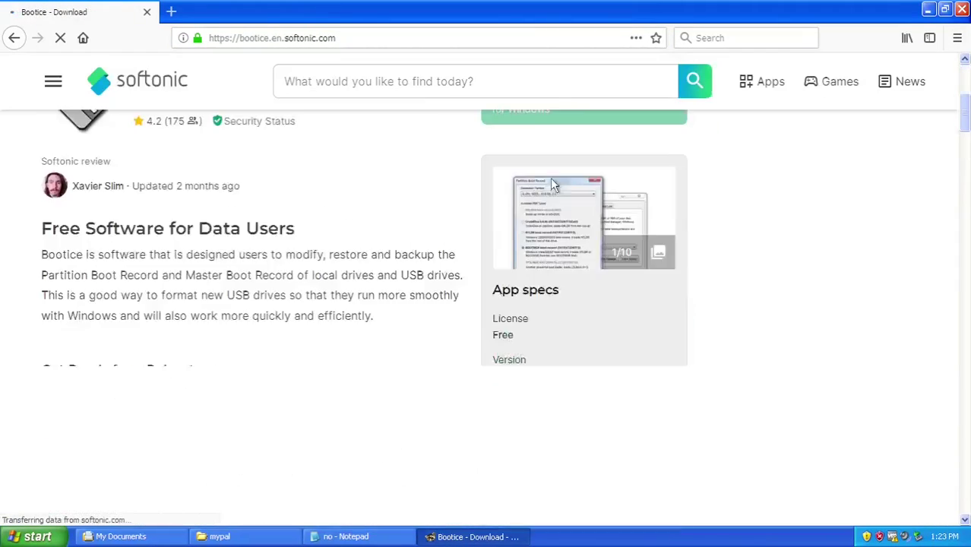
{"action": "key", "text": "alt+Left"}
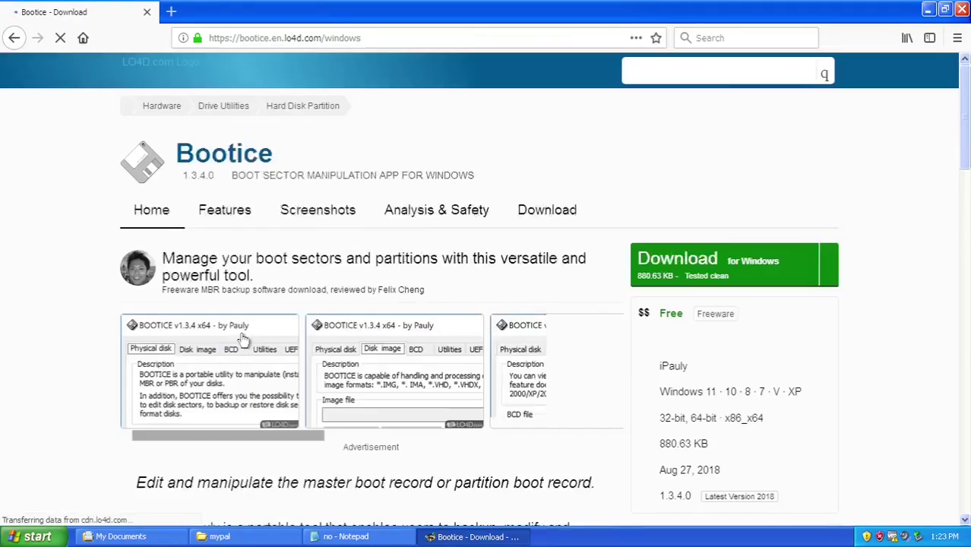
{"action": "left_click", "coordinate": [704, 256]}
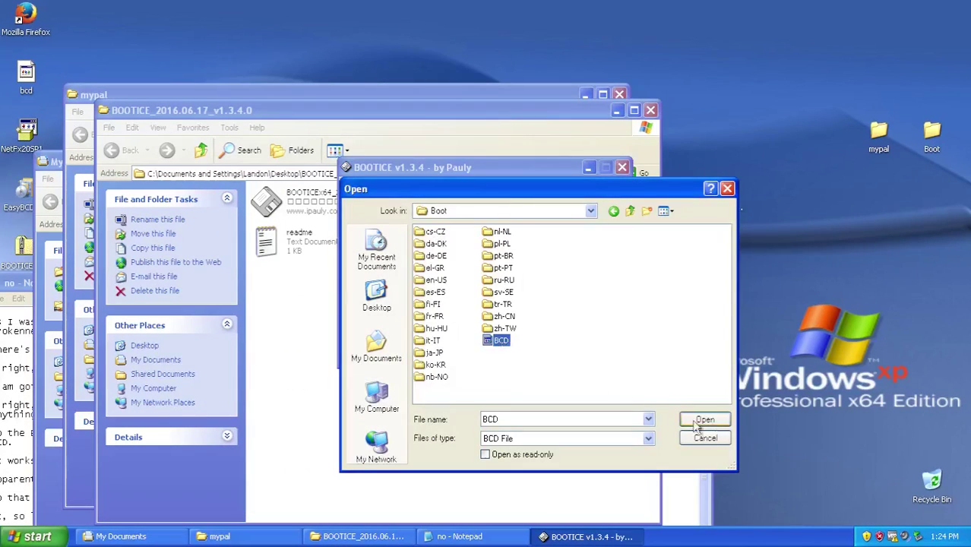
- Load the Boot folder's BCD file in BOOTICE, and note the plan to spam F10 on boot up to enter the boot parameters
{"action": "left_click", "coordinate": [704, 420]}
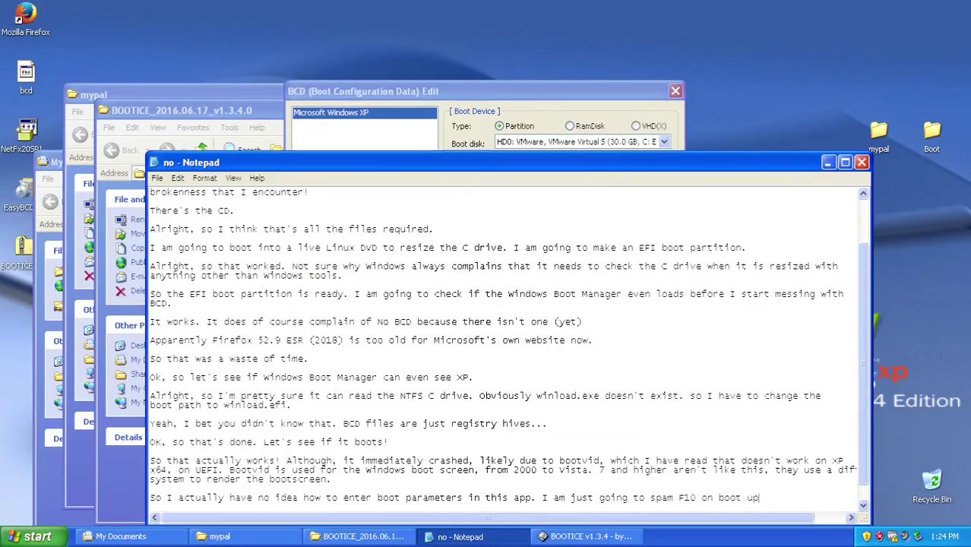
{"action": "type", "text": "t in that way."}
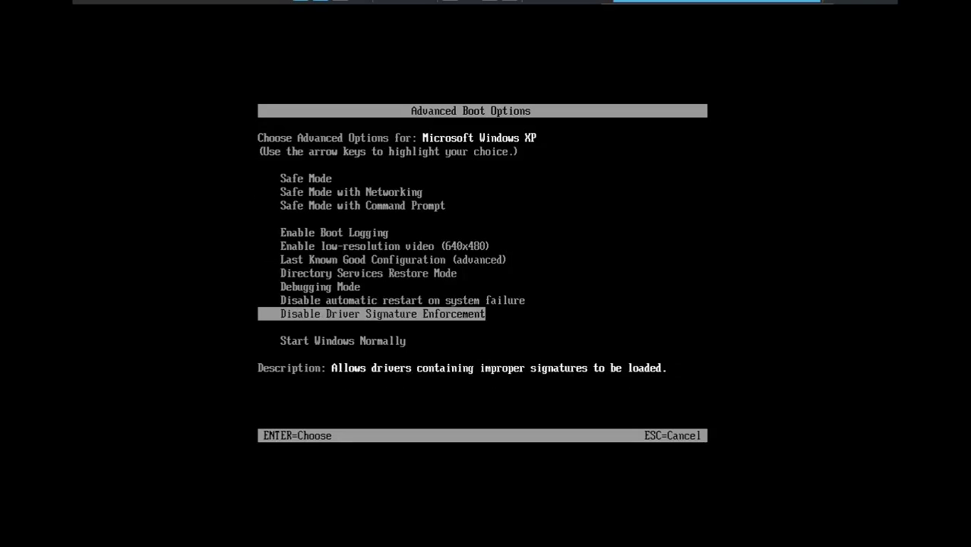
- Choose Disable Driver Signature Enforcement, and boot Microsoft Windows XP with the options /noguiboot /disable_integrity_checks
{"action": "key", "text": "Return"}
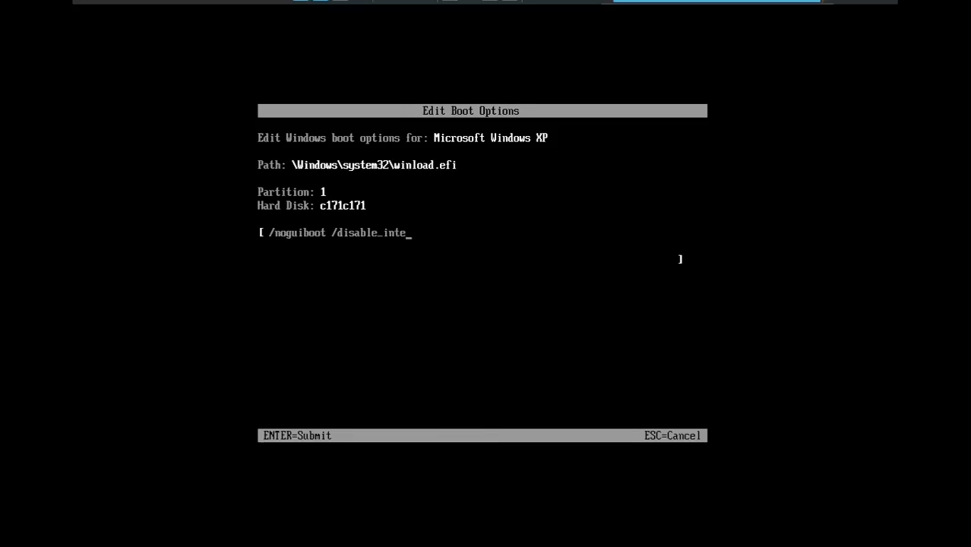
{"action": "type", "text": "checks"}
{"action": "key", "text": "Return"}
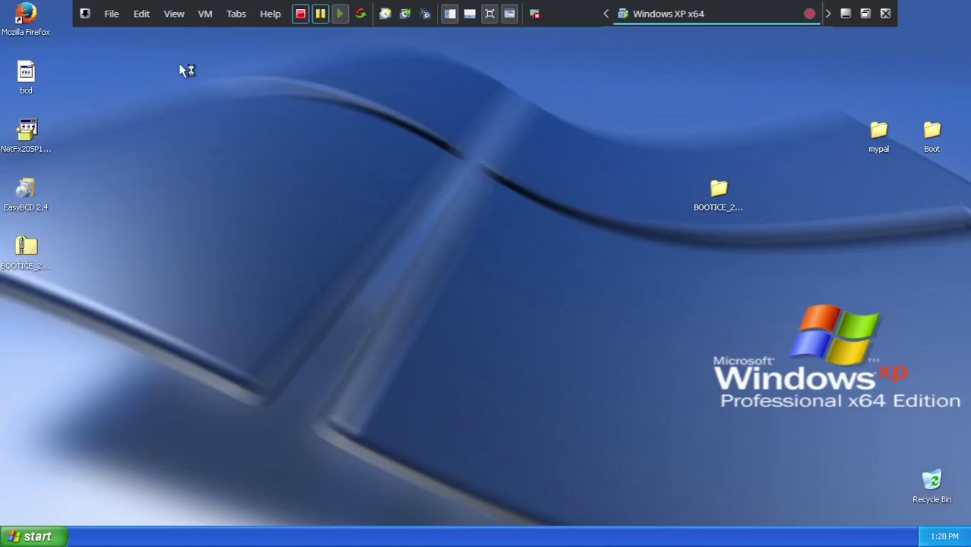
- Reopen the text document "no" and add "Finally! It boots on UEFI!" and "Let's see if programs can see if it's running on UEFI."
{"action": "key", "text": "super"}
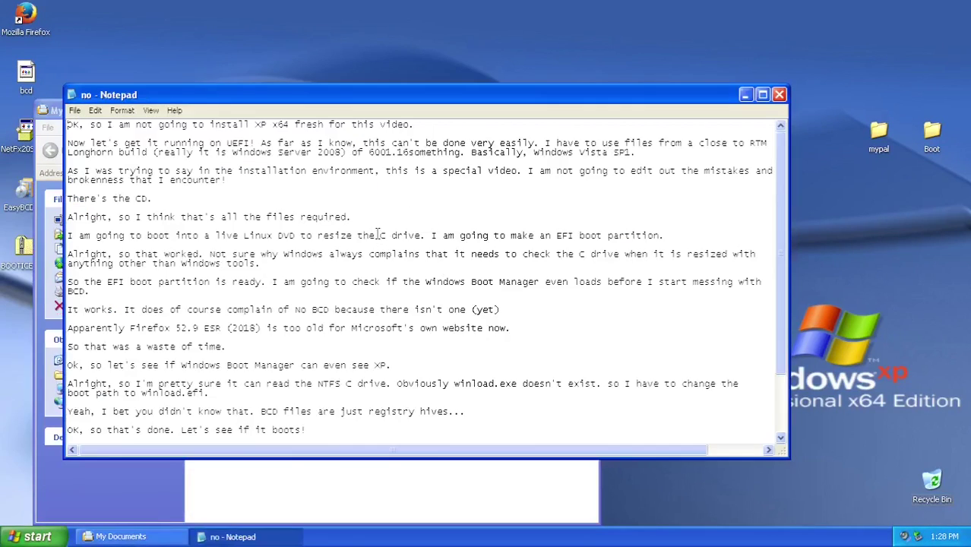
{"action": "key", "text": "ctrl+End"}
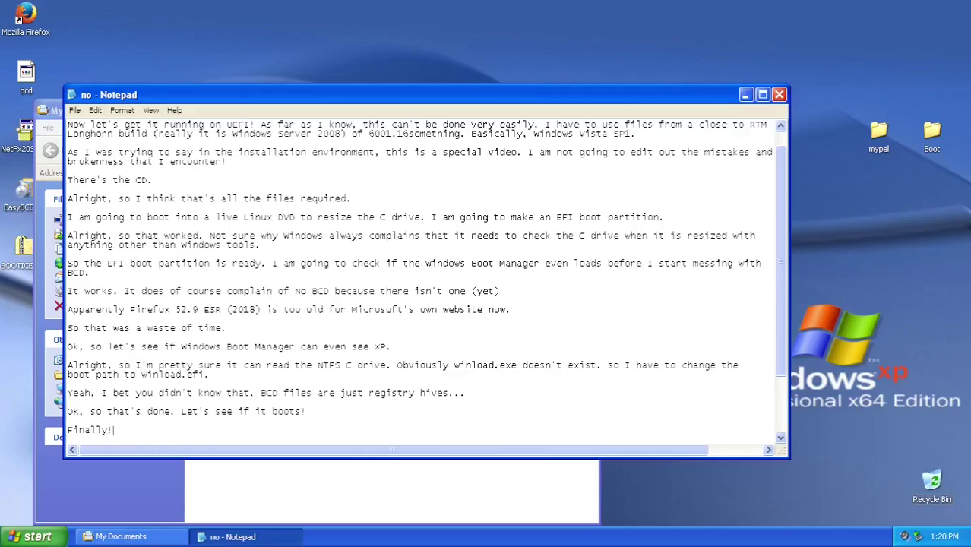
{"action": "key", "text": "Return"}
{"action": "key", "text": "super"}
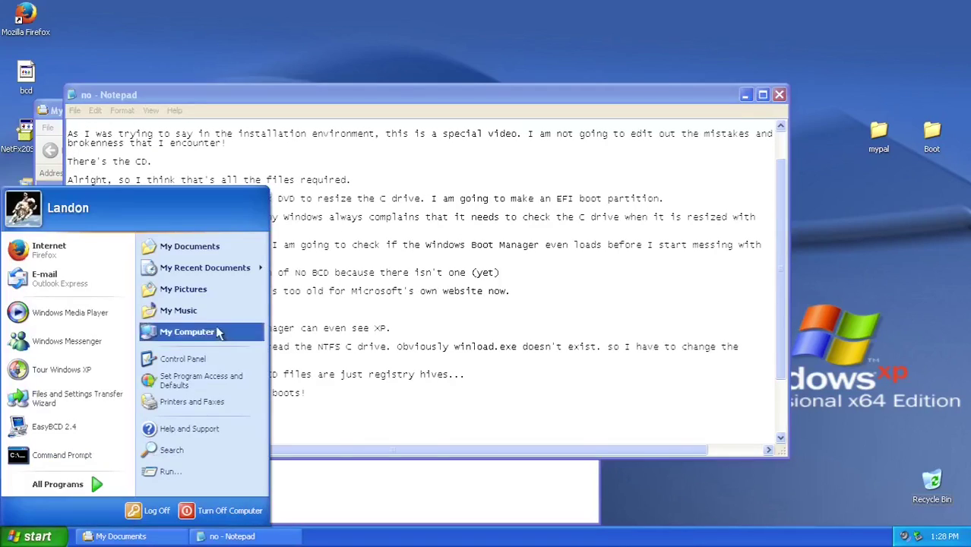
{"action": "key", "text": "Escape"}
{"action": "type", "text": "Let's see if programs can see if it's running on UEFI."}
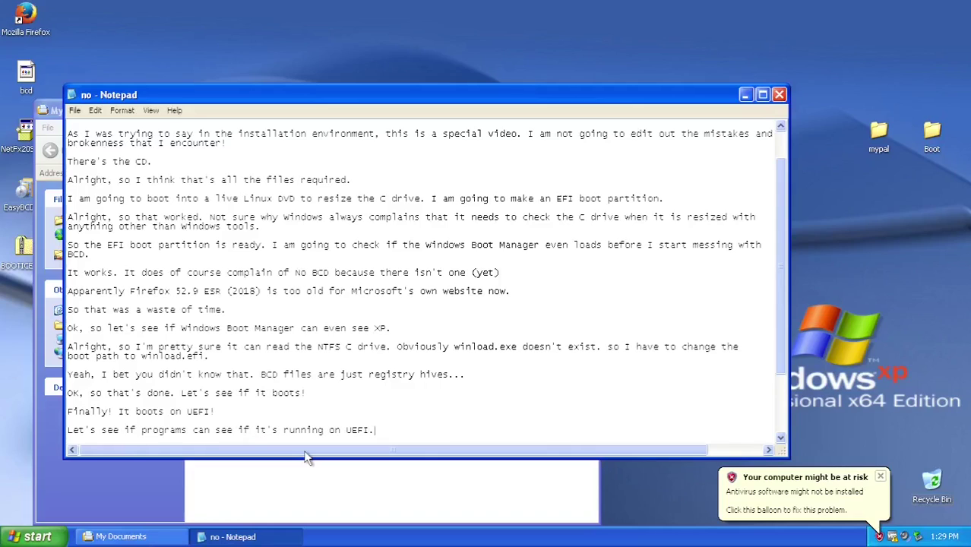
- Open EasyBCD and load the BCD store from E:\EFI\Microsoft\Boot
{"action": "key", "text": "super"}
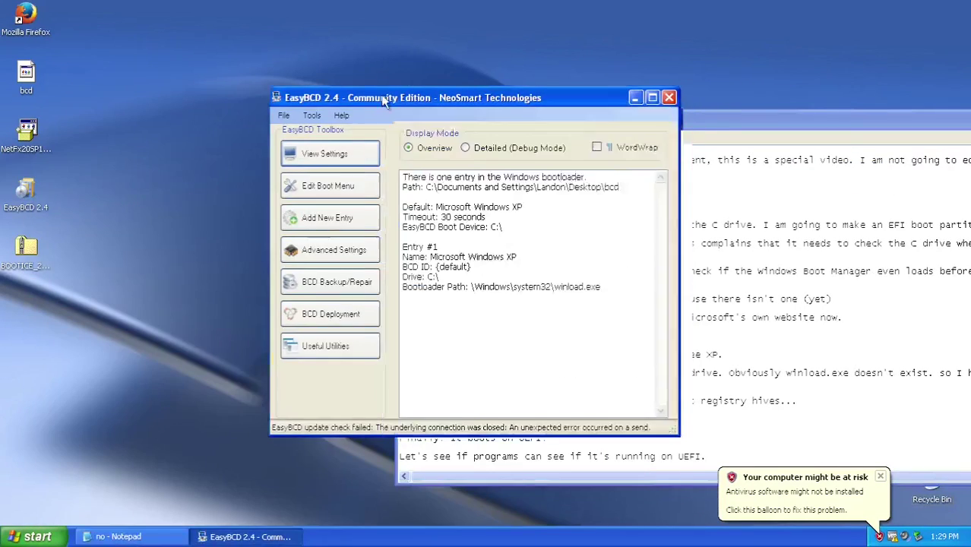
{"action": "left_click_drag", "start_coordinate": [380, 95], "coordinate": [175, 76]}
{"action": "left_click", "coordinate": [70, 90]}
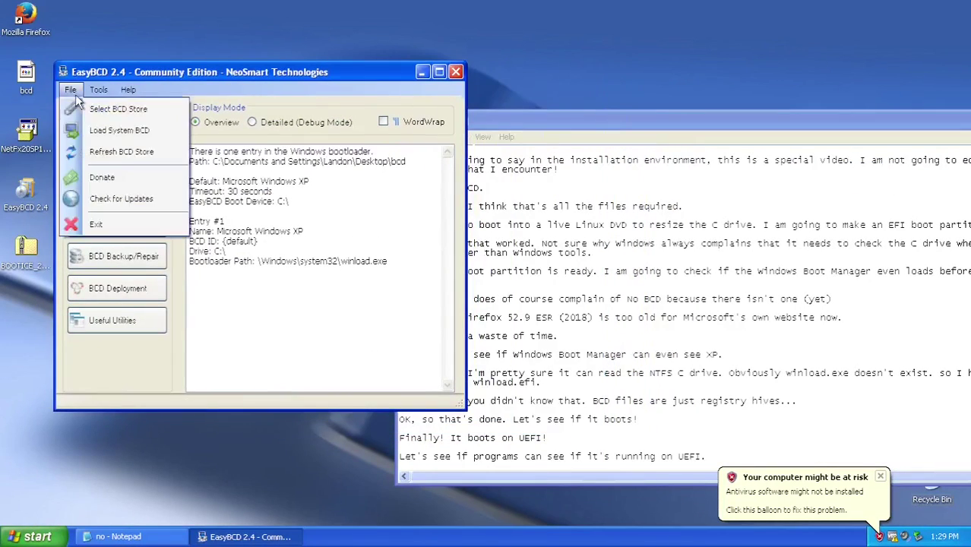
{"action": "left_click", "coordinate": [103, 104]}
{"action": "left_click", "coordinate": [459, 318]}
{"action": "left_click", "coordinate": [323, 298]}
{"action": "left_click", "coordinate": [396, 143]}
{"action": "double_click", "coordinate": [395, 155]}
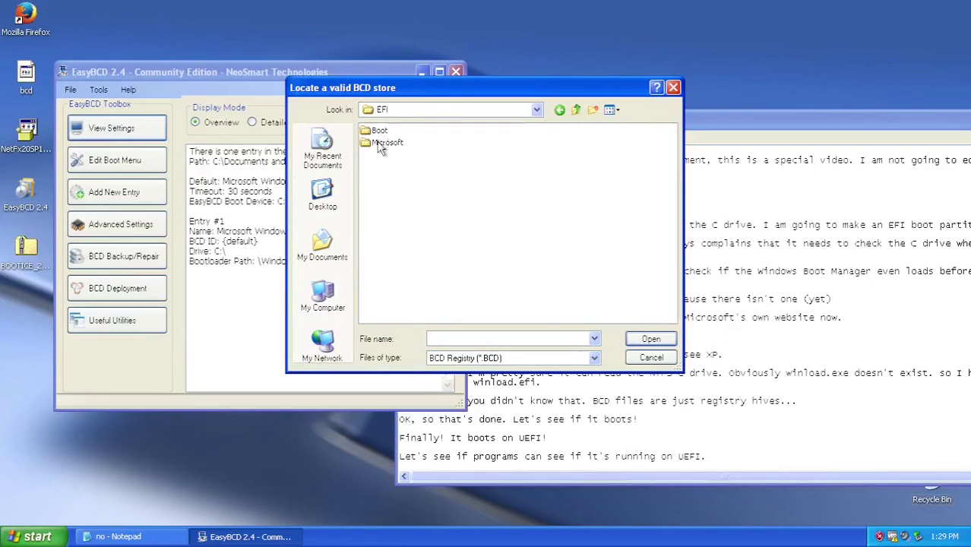
{"action": "double_click", "coordinate": [380, 143]}
{"action": "double_click", "coordinate": [374, 130]}
{"action": "double_click", "coordinate": [444, 213]}
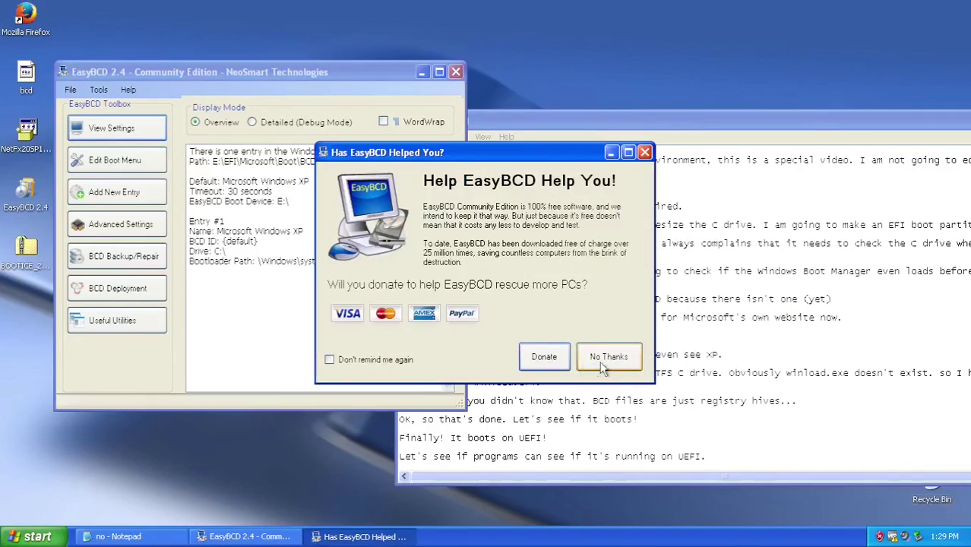
- Decline the donation request, close EasyBCD, and add "EasyBCD can't tell." to the notes
{"action": "left_click", "coordinate": [608, 358]}
{"action": "key", "text": "Return"}
{"action": "key", "text": "Return"}
{"action": "type", "text": "EasyBCD can't tell."}
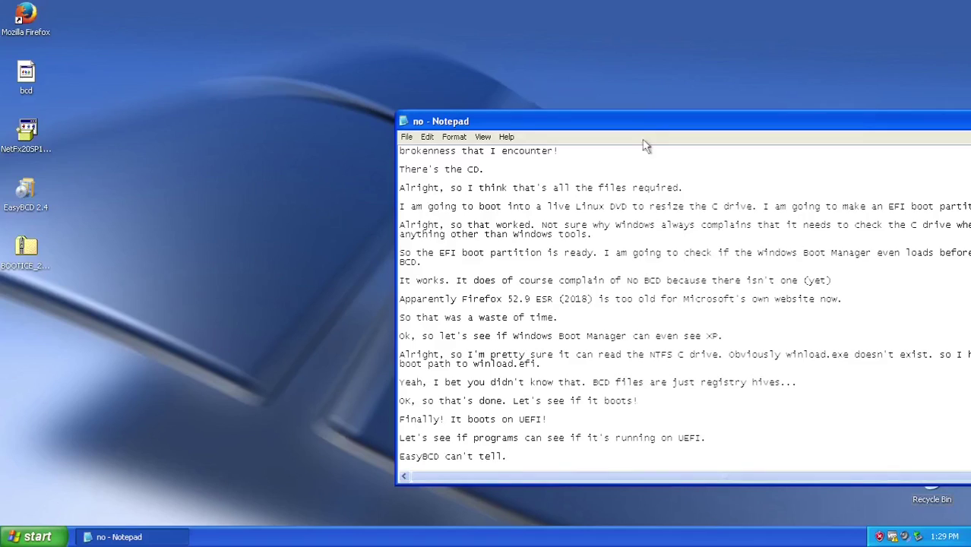
- Open BOOTICE from its desktop folder, check its UEFI page for boot entries management, and close it along with the folder
{"action": "left_click_drag", "start_coordinate": [644, 122], "coordinate": [295, 246]}
{"action": "double_click", "coordinate": [722, 194]}
{"action": "double_click", "coordinate": [462, 213]}
{"action": "left_click", "coordinate": [516, 191]}
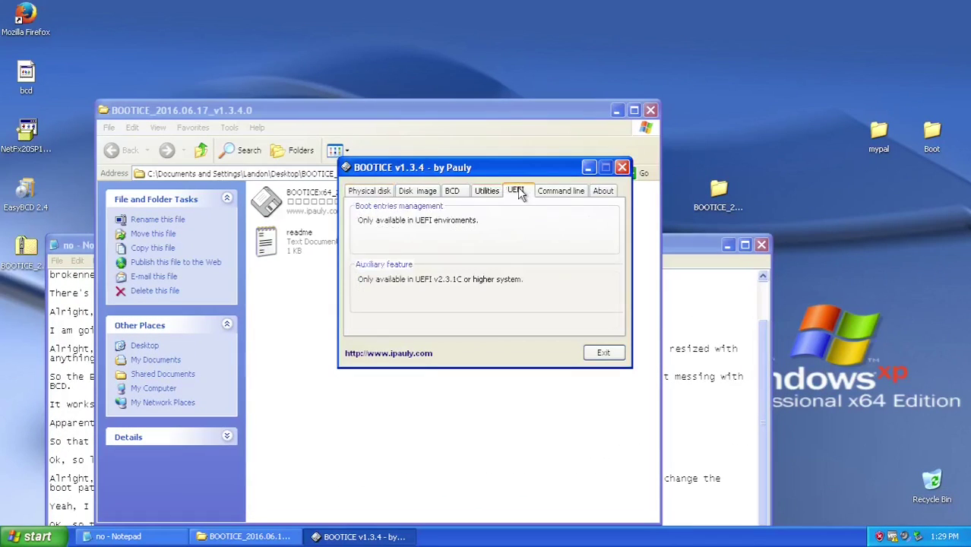
{"action": "left_click", "coordinate": [622, 167]}
{"action": "left_click", "coordinate": [650, 110]}
- Open the Mypal browser, search Google for winobjex64, and open the hfiref0x/WinObjEx64 GitHub page
{"action": "double_click", "coordinate": [879, 137]}
{"action": "type", "text": "mypal"}
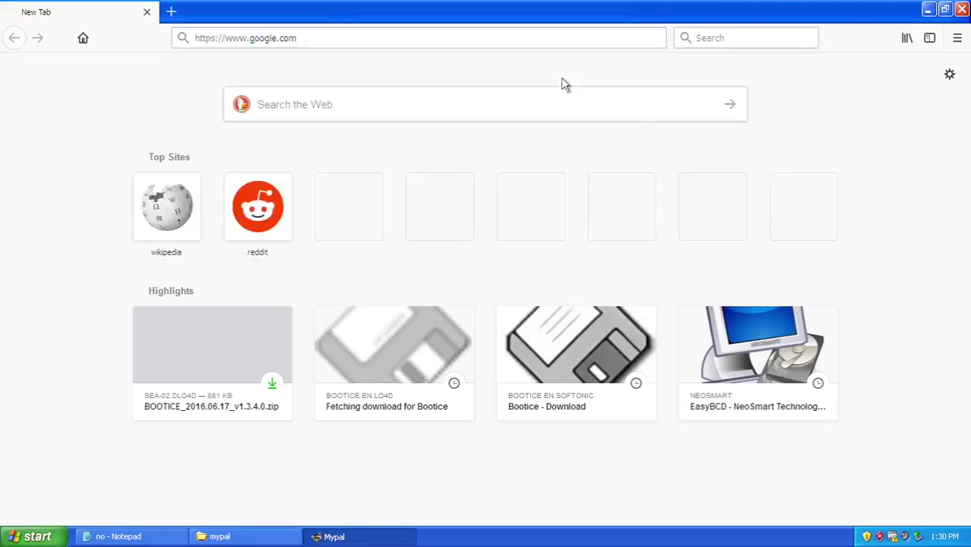
{"action": "type", "text": "inObjEx"}
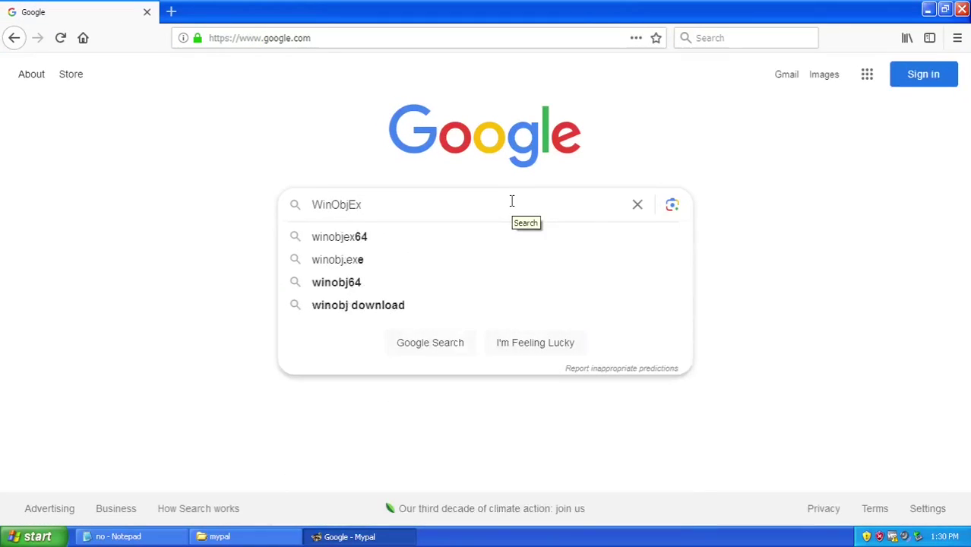
{"action": "key", "text": "Down"}
{"action": "key", "text": "Return"}
{"action": "left_click", "coordinate": [342, 231]}
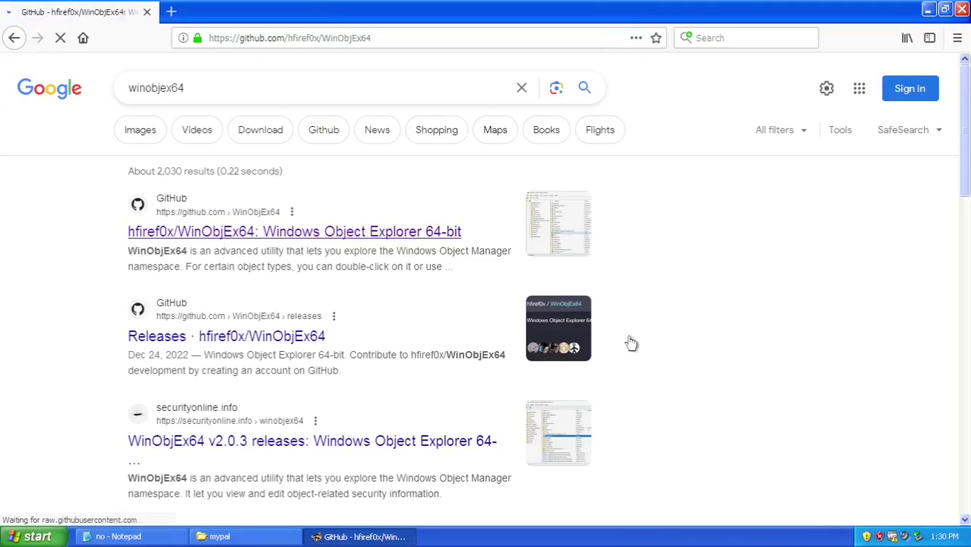
- Download 2.0.3.zip from the WinObjEx64 v2.0.3 release assets
{"action": "scroll", "coordinate": [628, 339], "scroll_direction": "down", "scroll_amount": 5}
{"action": "left_click", "coordinate": [759, 93]}
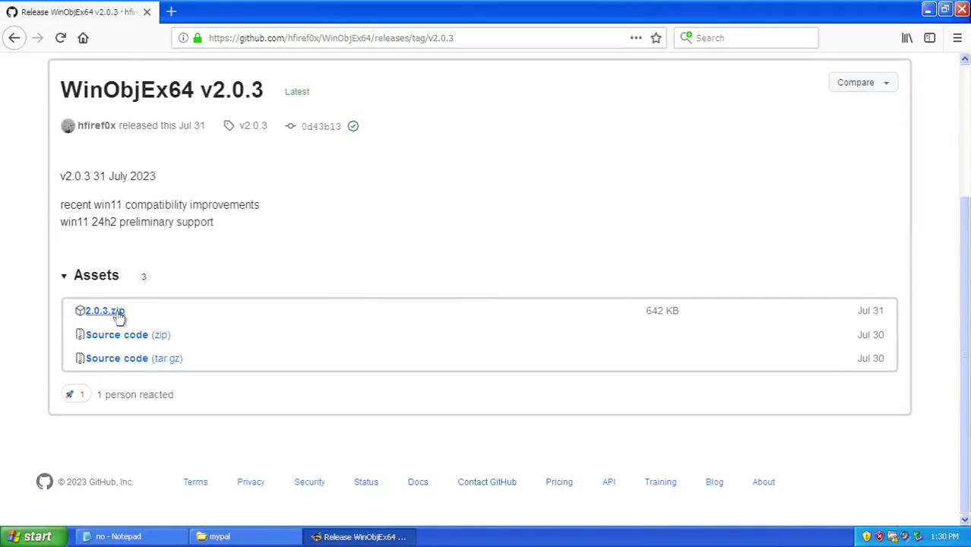
{"action": "left_click", "coordinate": [116, 312]}
{"action": "left_click", "coordinate": [523, 339]}
- Try to run WinObjEx64 from the downloaded 2.0.3 archive, and look through the build section of the project's README
{"action": "left_click", "coordinate": [881, 39]}
{"action": "left_click", "coordinate": [646, 70]}
{"action": "left_click", "coordinate": [308, 133]}
{"action": "double_click", "coordinate": [308, 133]}
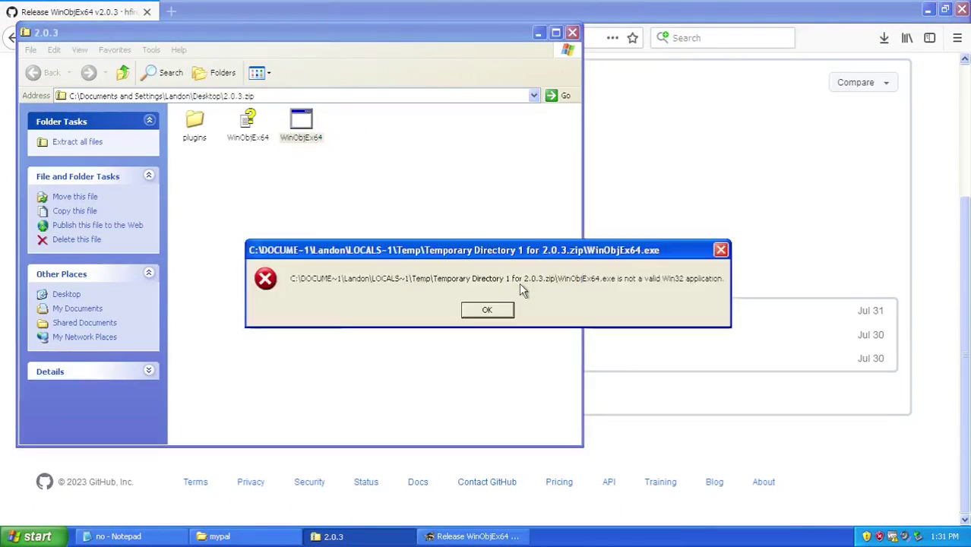
{"action": "left_click", "coordinate": [490, 308]}
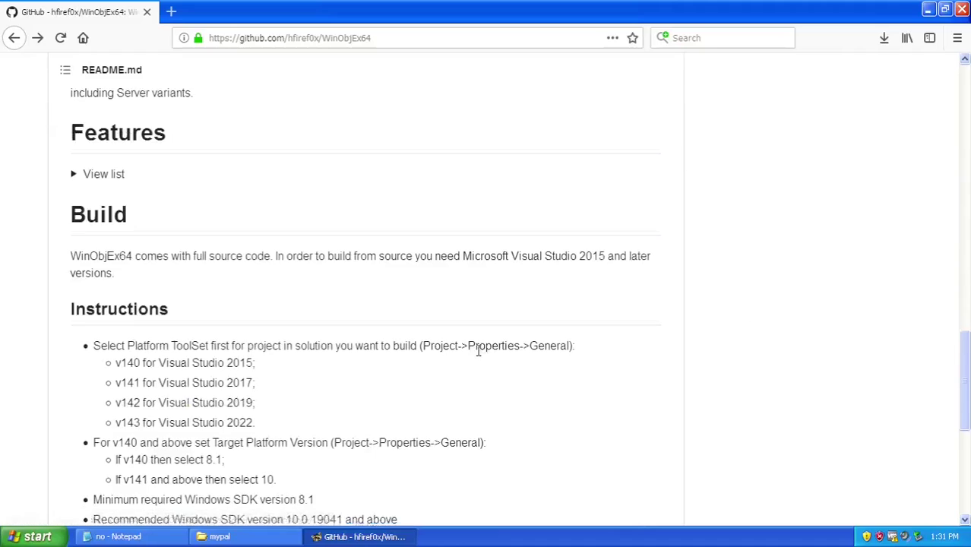
{"action": "scroll", "coordinate": [185, 124], "scroll_direction": "down", "scroll_amount": 4}
{"action": "key", "text": "alt+Left"}
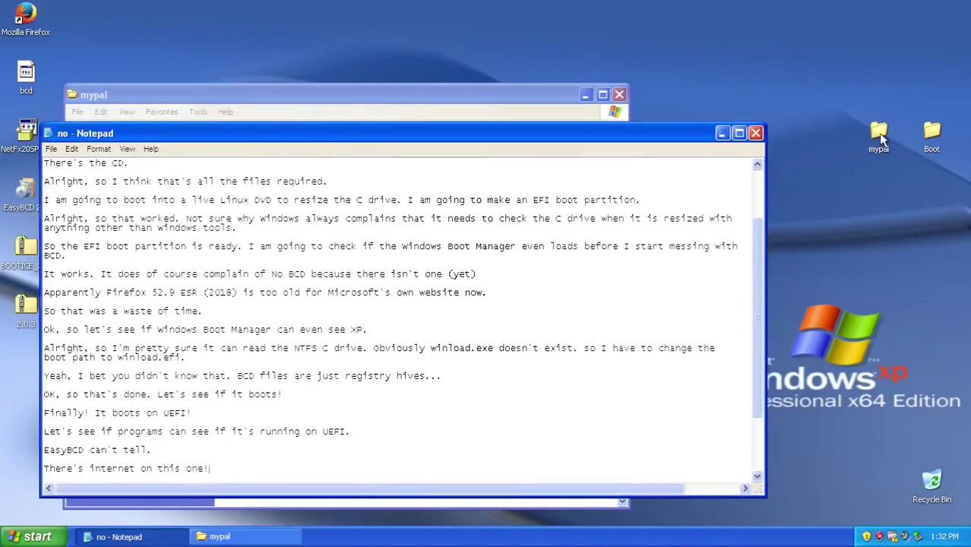
- Add "There's internet on this one!" to the notes, reopen Mypal, and find the AIDA64 website by searching google.com for aida64
{"action": "double_click", "coordinate": [878, 135]}
{"action": "double_click", "coordinate": [404, 315]}
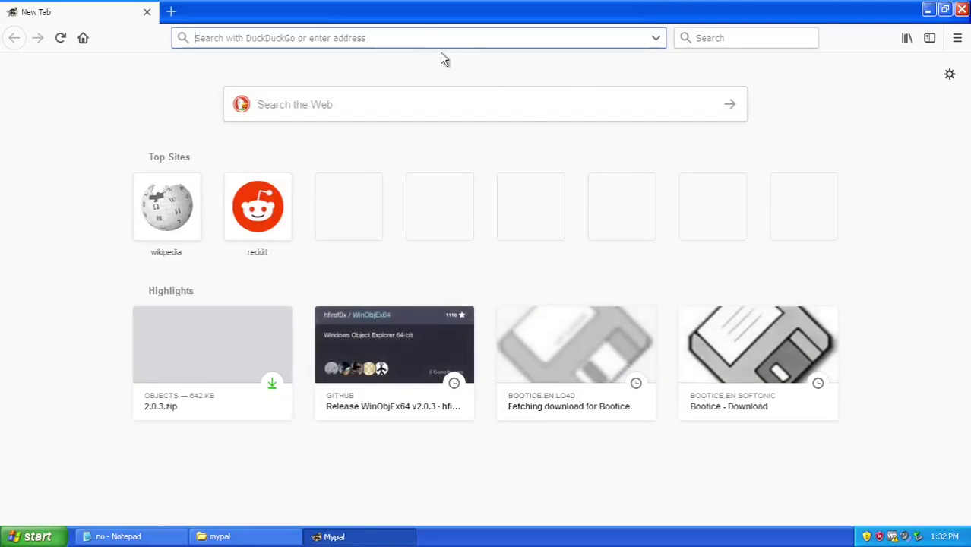
{"action": "type", "text": "google.com"}
{"action": "key", "text": "Return"}
{"action": "type", "text": "aida64"}
{"action": "key", "text": "Return"}
{"action": "left_click", "coordinate": [177, 230]}
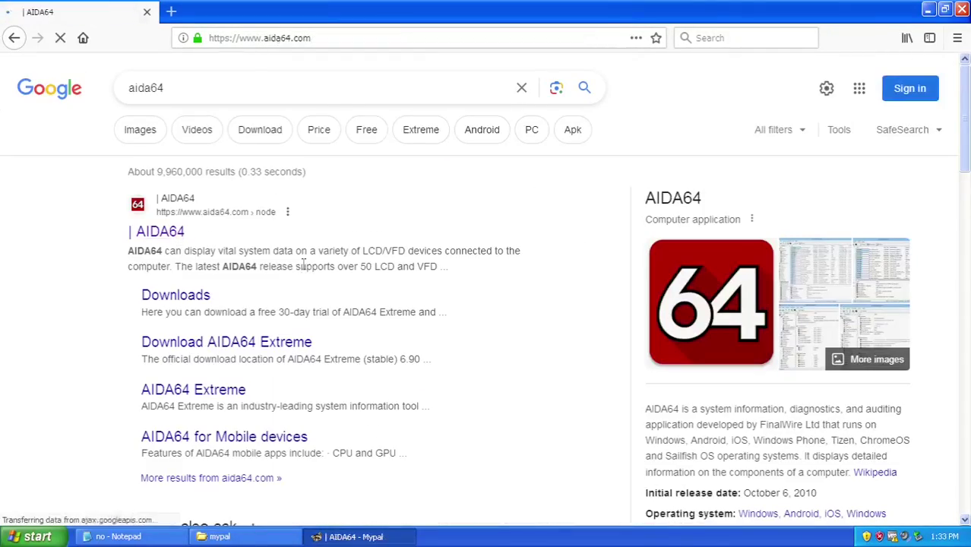
- Download the AIDA64 Extreme 6.90.6500 trial self-installing EXE package from the site's Downloads page, and close the browser
{"action": "scroll", "coordinate": [654, 271], "scroll_direction": "down", "scroll_amount": 10}
{"action": "scroll", "coordinate": [654, 271], "scroll_direction": "up", "scroll_amount": 10}
{"action": "left_click", "coordinate": [689, 100]}
{"action": "scroll", "coordinate": [715, 359], "scroll_direction": "down", "scroll_amount": 5}
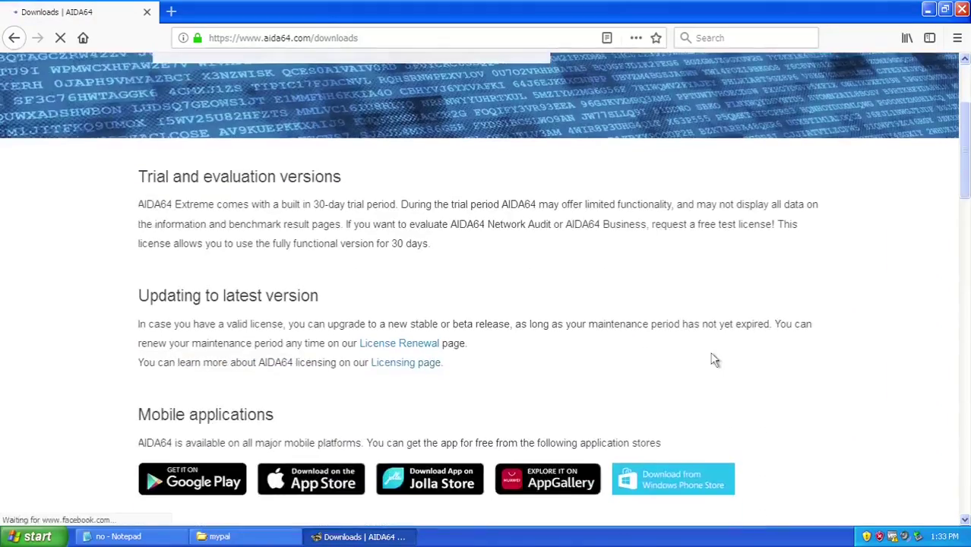
{"action": "scroll", "coordinate": [715, 359], "scroll_direction": "down", "scroll_amount": 5}
{"action": "left_click", "coordinate": [943, 139]}
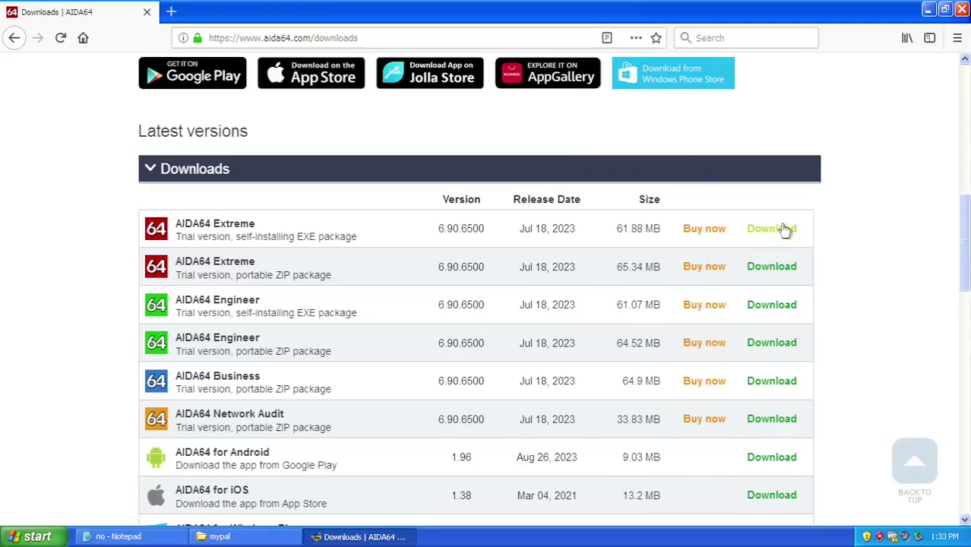
{"action": "left_click", "coordinate": [779, 228]}
{"action": "scroll", "coordinate": [581, 369], "scroll_direction": "down", "scroll_amount": 10}
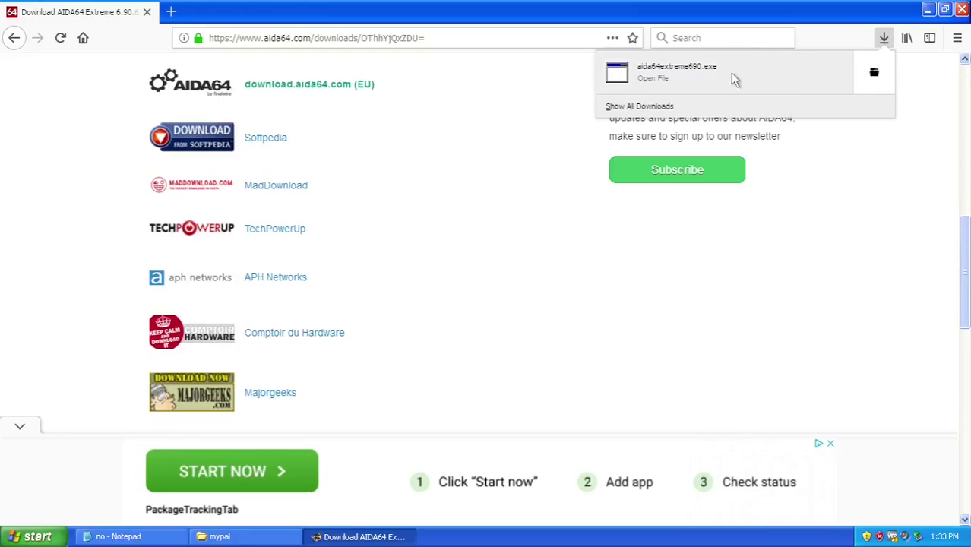
{"action": "left_click", "coordinate": [884, 288]}
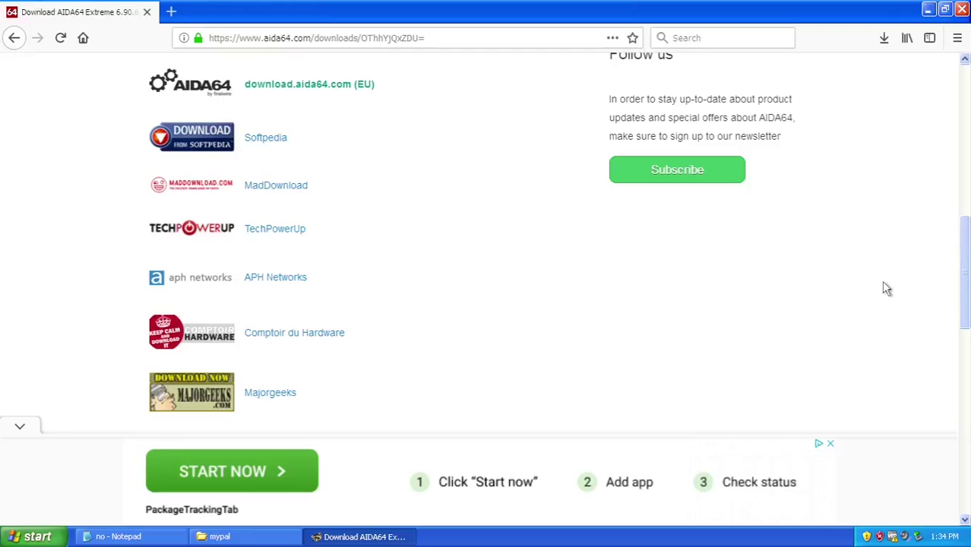
{"action": "left_click", "coordinate": [884, 38]}
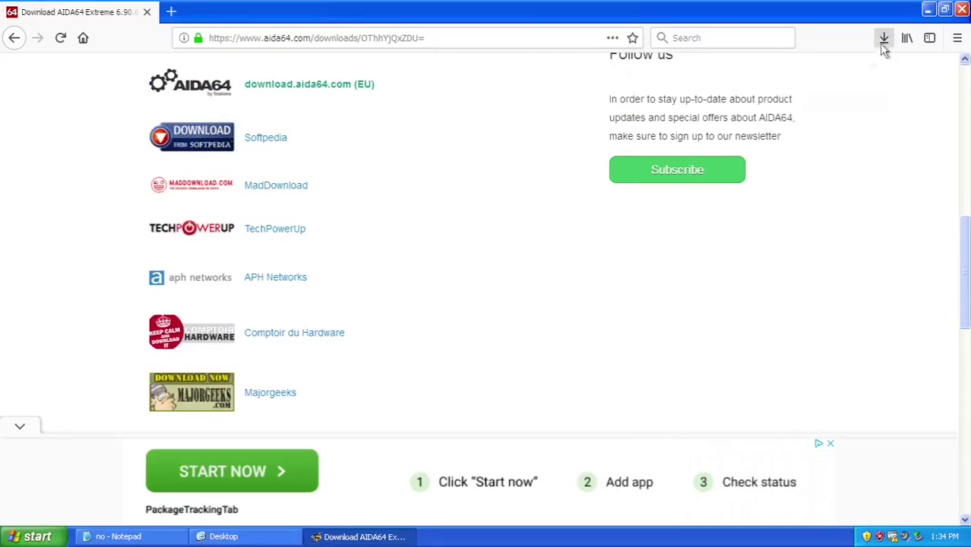
{"action": "left_click", "coordinate": [962, 9]}
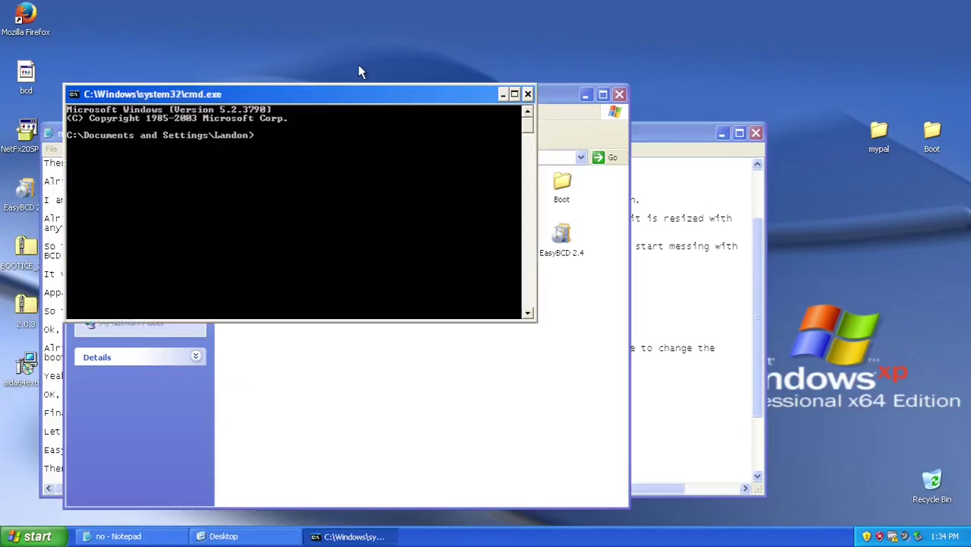
- In a command prompt, change to the Desktop folder, list its contents, and run aida64extreme690.exe
{"action": "type", "text": "cd Deskto"}
{"action": "key", "text": "Return"}
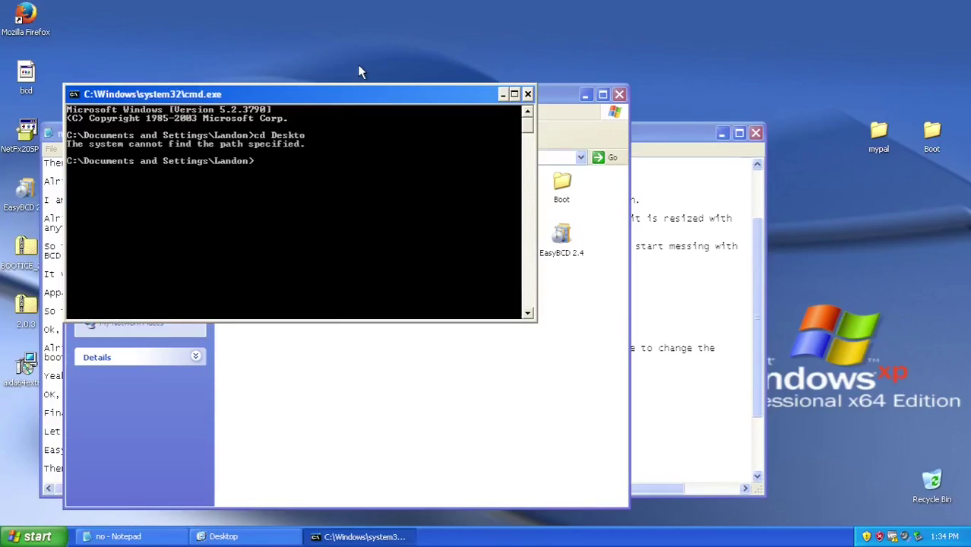
{"action": "type", "text": "cd Desktop"}
{"action": "key", "text": "Return"}
{"action": "type", "text": "dir"}
{"action": "key", "text": "Return"}
{"action": "type", "text": "aida64extreme690.exe"}
{"action": "key", "text": "Return"}
- Install AIDA64 Extreme, accepting the license agreement, and launch it when setup finishes
{"action": "left_click", "coordinate": [494, 299]}
{"action": "left_click", "coordinate": [380, 341]}
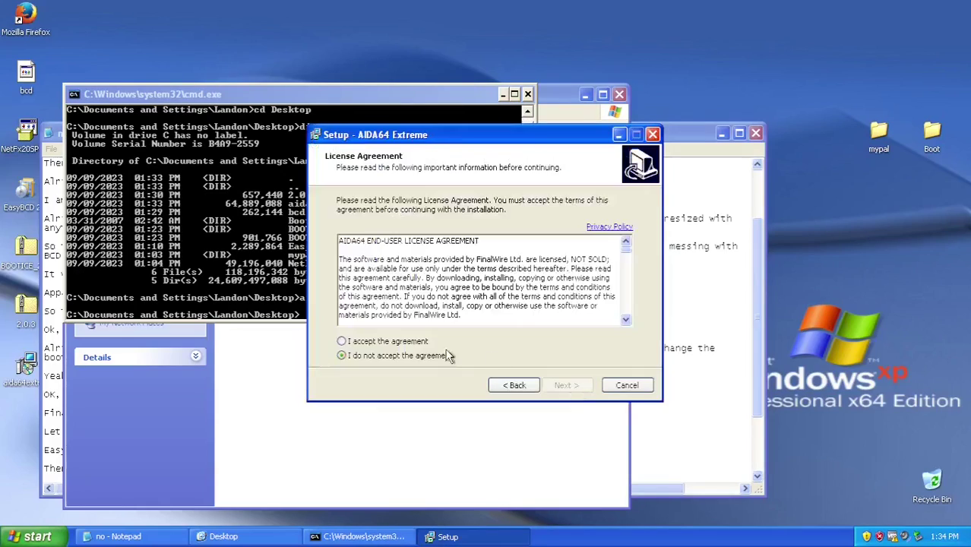
{"action": "left_click", "coordinate": [566, 386]}
{"action": "left_click", "coordinate": [577, 389]}
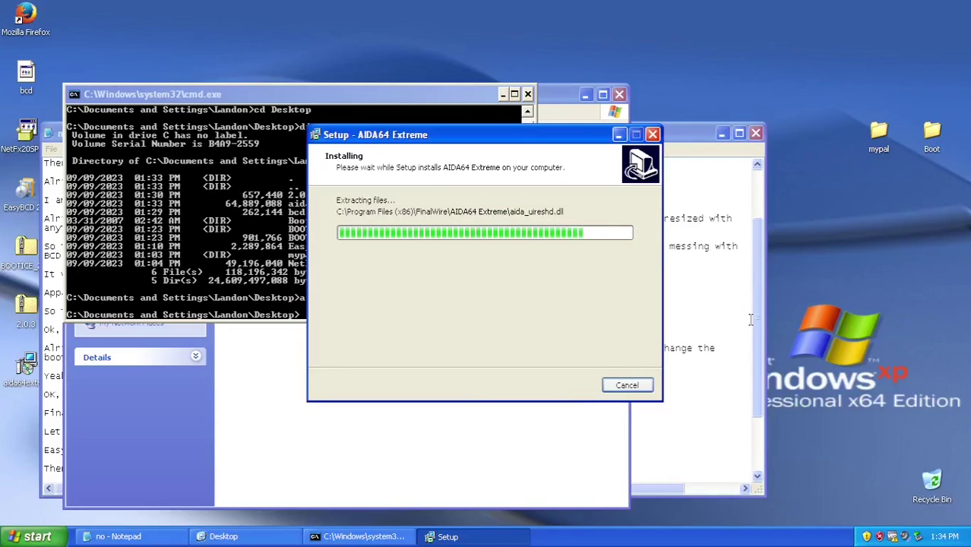
{"action": "left_click", "coordinate": [566, 385]}
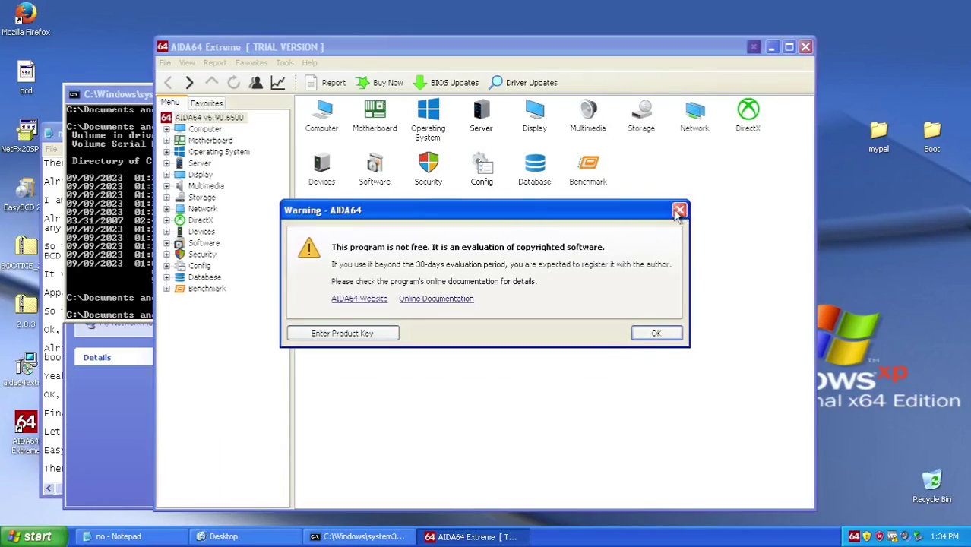
- Dismiss the evaluation warning and view the operating system properties in AIDA64
{"action": "left_click", "coordinate": [646, 332]}
{"action": "left_click", "coordinate": [430, 113]}
{"action": "left_click", "coordinate": [334, 114]}
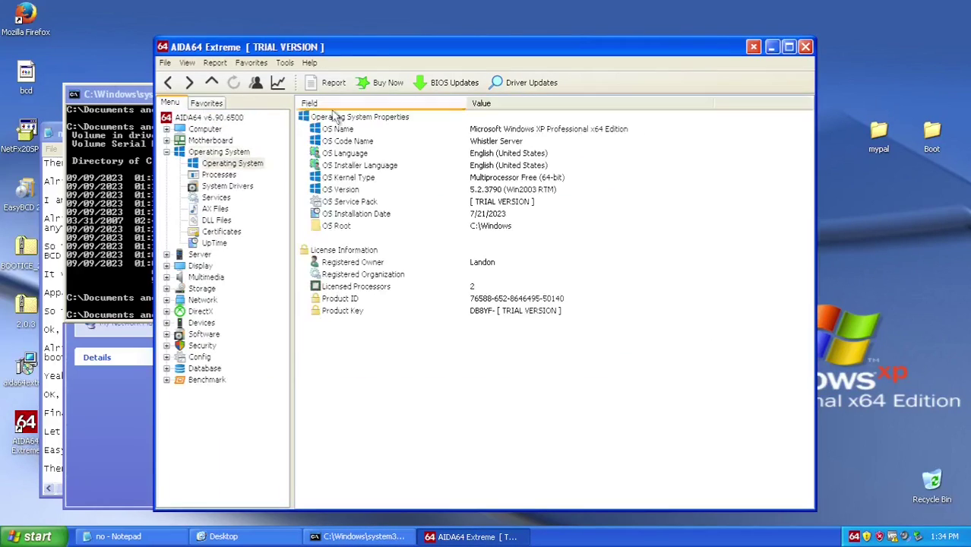
{"action": "left_click_drag", "start_coordinate": [803, 219], "coordinate": [792, 193]}
{"action": "key", "text": "alt+Left"}
- Check the UEFI Boot field in the BIOS properties and the OEM Table ID of the ACPI APIC table
{"action": "left_click", "coordinate": [641, 114]}
{"action": "left_click", "coordinate": [342, 143]}
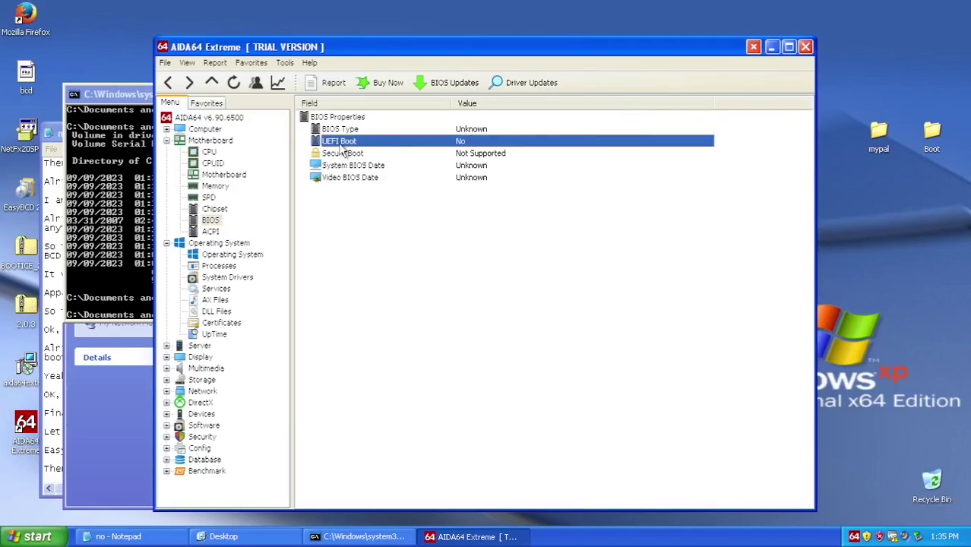
{"action": "left_click", "coordinate": [211, 231]}
{"action": "left_click", "coordinate": [420, 314]}
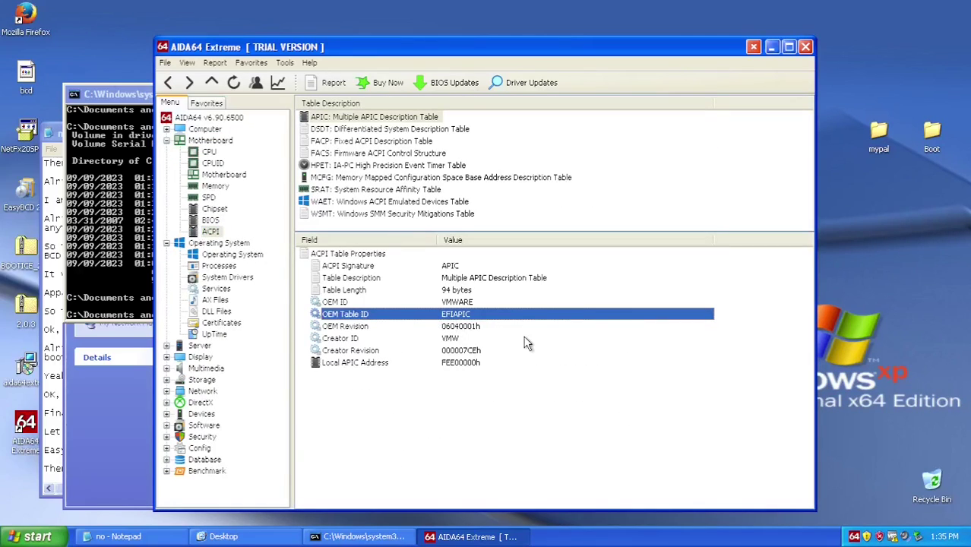
- Return to the notes, move their window aside, and add the line "There it is."
{"action": "left_click", "coordinate": [357, 536]}
{"action": "left_click", "coordinate": [117, 536]}
{"action": "left_click_drag", "start_coordinate": [266, 129], "coordinate": [653, 129]}
{"action": "key", "text": "Return"}
{"action": "type", "text": "There"}
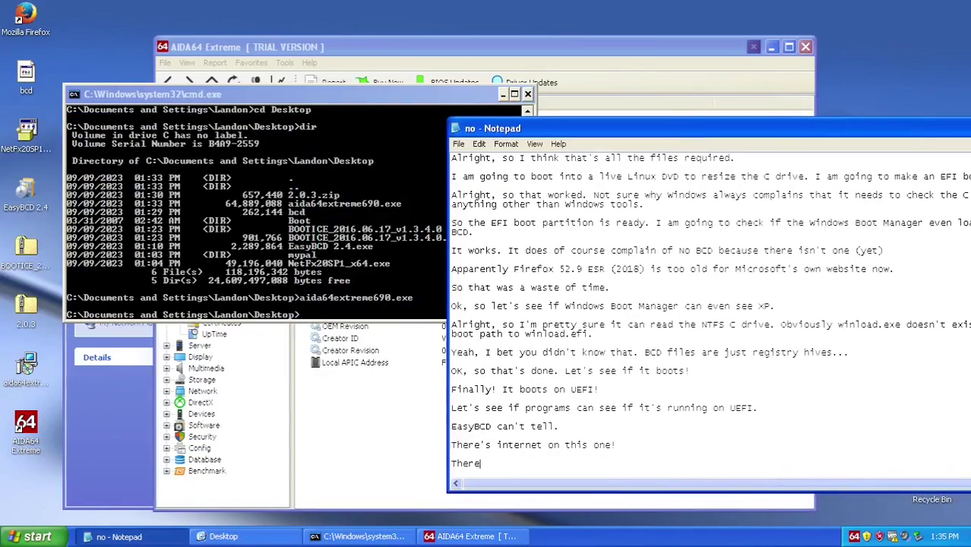
{"action": "type", "text": " it is."}
- Minimize the command prompt, move AIDA64 aside, and note "OEM Table ID is "EFIAPIC". That only gets set like that if the VM is using EFI firmware."
{"action": "left_click", "coordinate": [502, 94]}
{"action": "left_click_drag", "start_coordinate": [502, 47], "coordinate": [346, 36]}
{"action": "left_click", "coordinate": [570, 129]}
{"action": "key", "text": "Return"}
{"action": "type", "text": "OEM"}
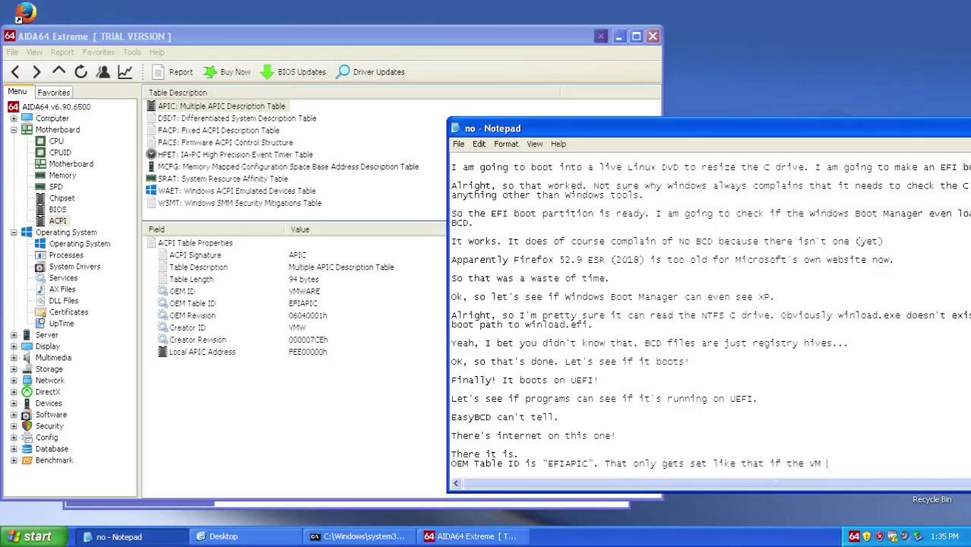
{"action": "type", "text": "re."}
- Examine the properties of the other ACPI tables in AIDA64, including FACS, FACP, DSDT, SRAT, WAET and WSMT
{"action": "left_click", "coordinate": [310, 460]}
{"action": "left_click", "coordinate": [251, 144]}
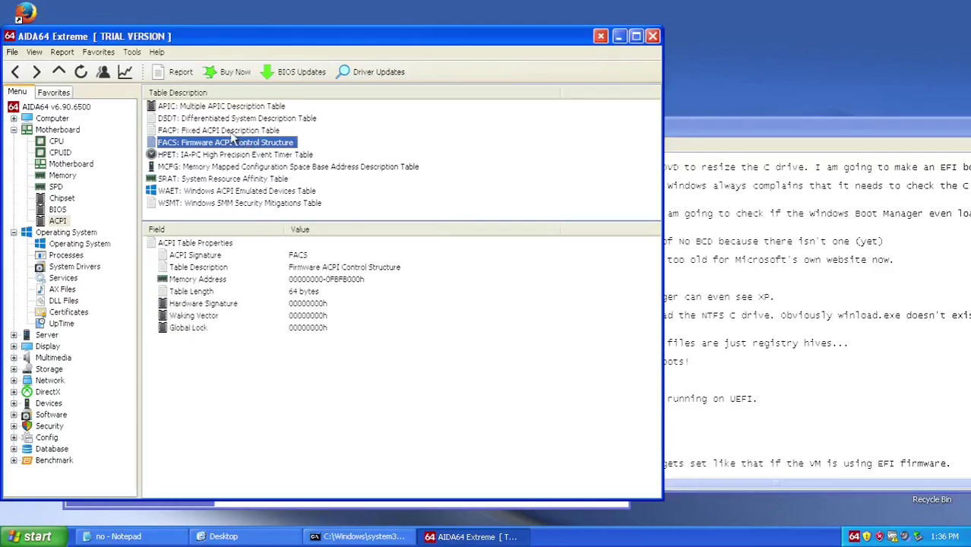
{"action": "left_click", "coordinate": [200, 131]}
{"action": "left_click", "coordinate": [218, 118]}
{"action": "left_click", "coordinate": [221, 179]}
{"action": "left_click", "coordinate": [218, 190]}
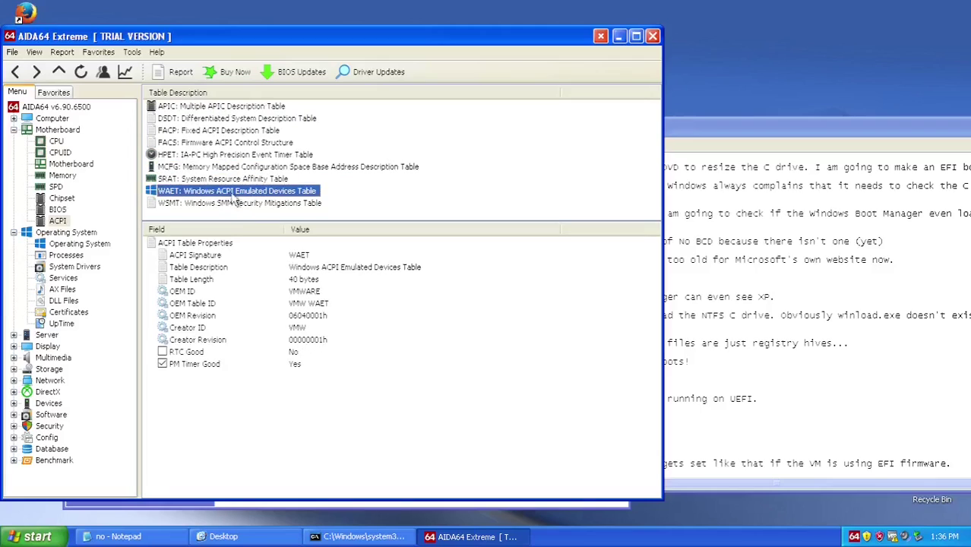
{"action": "left_click", "coordinate": [220, 203]}
{"action": "left_click", "coordinate": [242, 106]}
{"action": "left_click_drag", "start_coordinate": [227, 45], "coordinate": [271, 43]}
- Look through AIDA64's running processes, GPU details and desktop properties
{"action": "left_click", "coordinate": [110, 254]}
{"action": "right_click", "coordinate": [297, 201]}
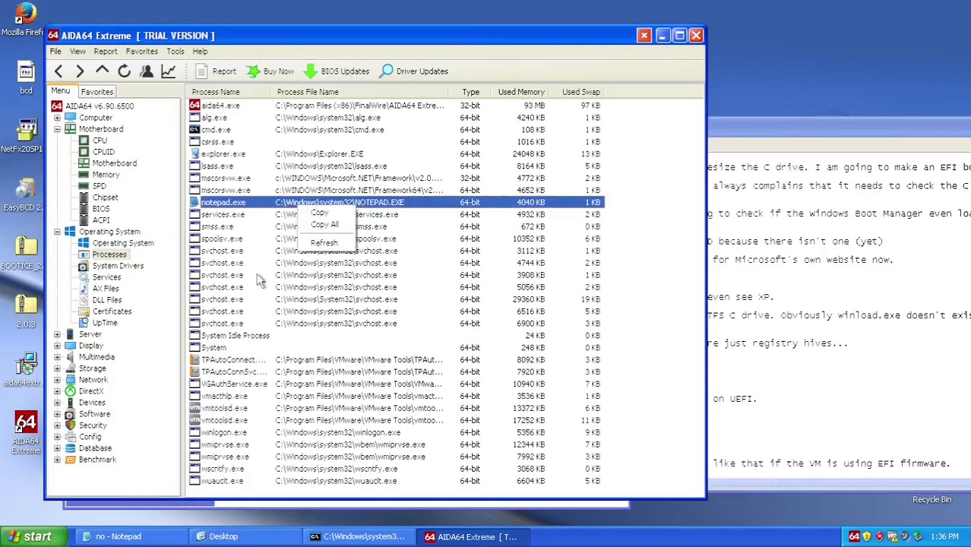
{"action": "double_click", "coordinate": [260, 276]}
{"action": "key", "text": "Escape"}
{"action": "left_click", "coordinate": [90, 345]}
{"action": "double_click", "coordinate": [320, 102]}
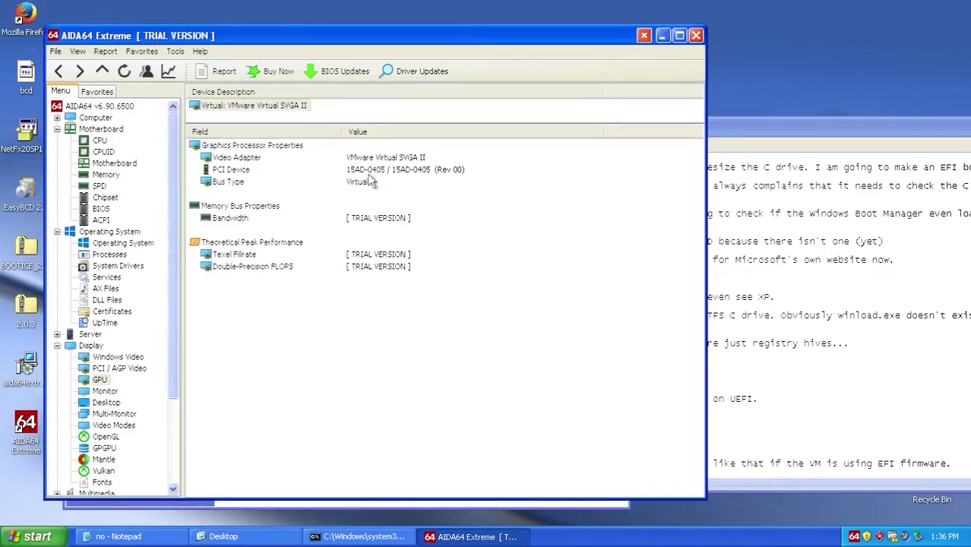
{"action": "left_click", "coordinate": [106, 402]}
{"action": "left_click", "coordinate": [287, 167]}
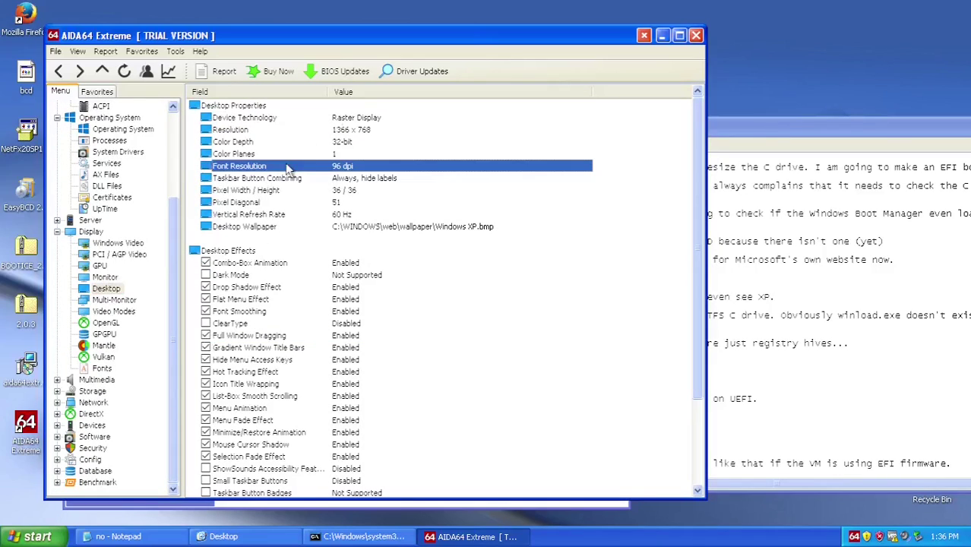
{"action": "scroll", "coordinate": [181, 244], "scroll_direction": "up", "scroll_amount": 5}
- Open AIDA64 CPUID to view the processor details, and add "Yep, that's my laptop's CPU." to the notes
{"action": "left_click", "coordinate": [175, 51]}
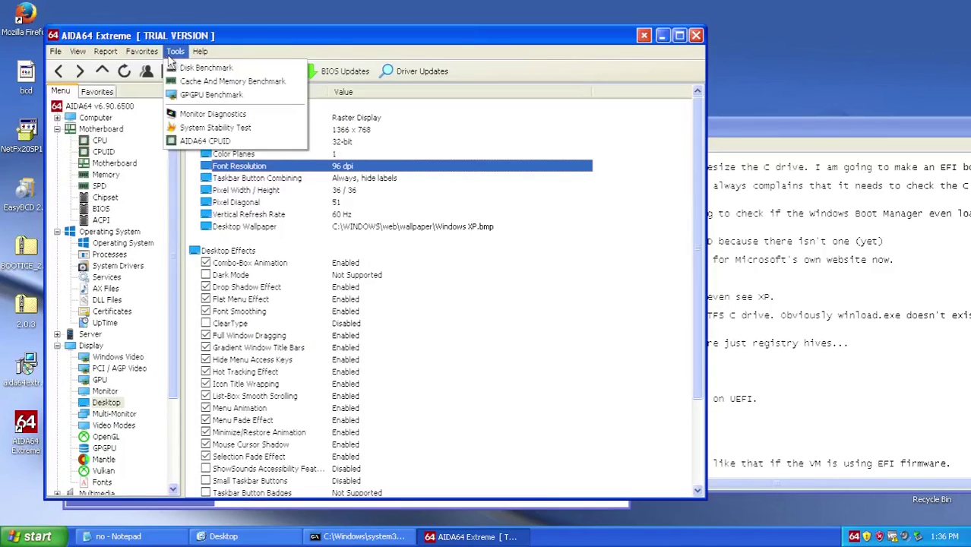
{"action": "left_click", "coordinate": [206, 140]}
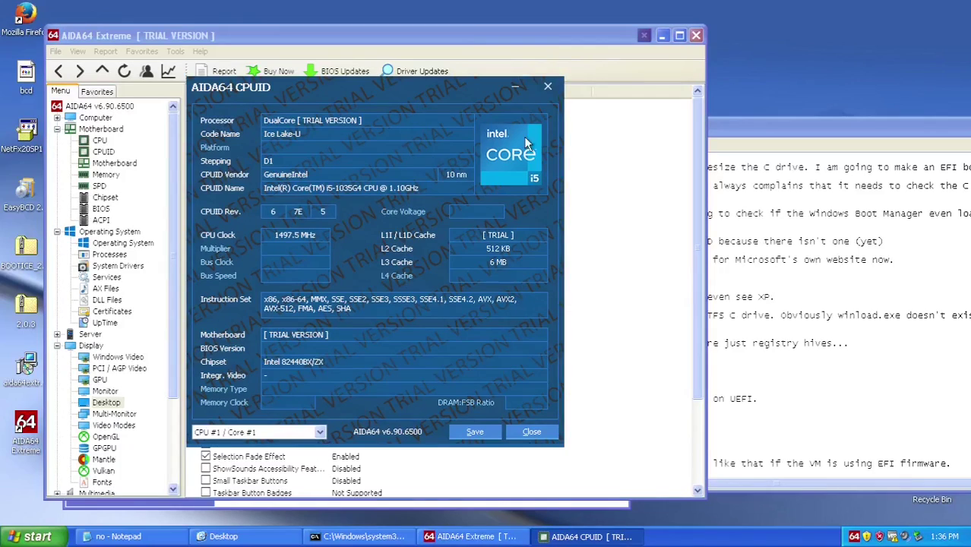
{"action": "left_click", "coordinate": [118, 537]}
{"action": "key", "text": "Return"}
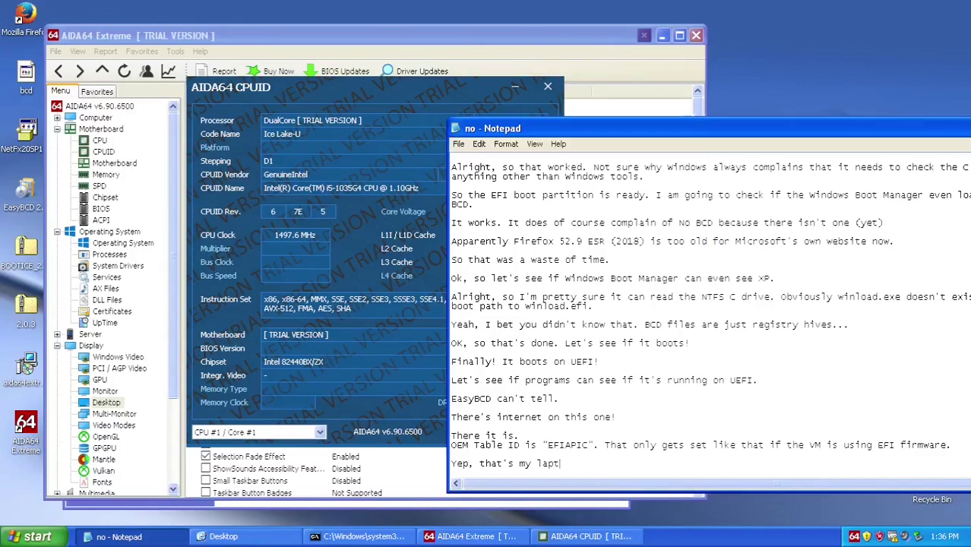
- Close the CPUID window and AIDA64, and reposition the notes window
{"action": "left_click", "coordinate": [548, 87]}
{"action": "left_click", "coordinate": [695, 35]}
{"action": "left_click_drag", "start_coordinate": [577, 127], "coordinate": [417, 109]}
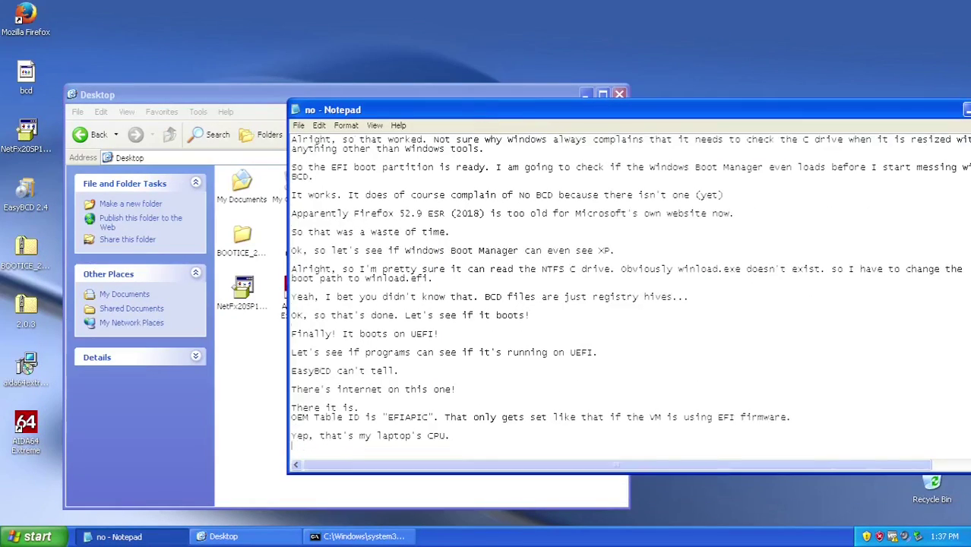
- Add notes about getting XP working with Secure Boot, first fixing the Digital Signature not verified error and making XP boot without manual settings
{"action": "key", "text": "Return"}
{"action": "key", "text": "Return"}
{"action": "type", "text": "Anyway, n"}
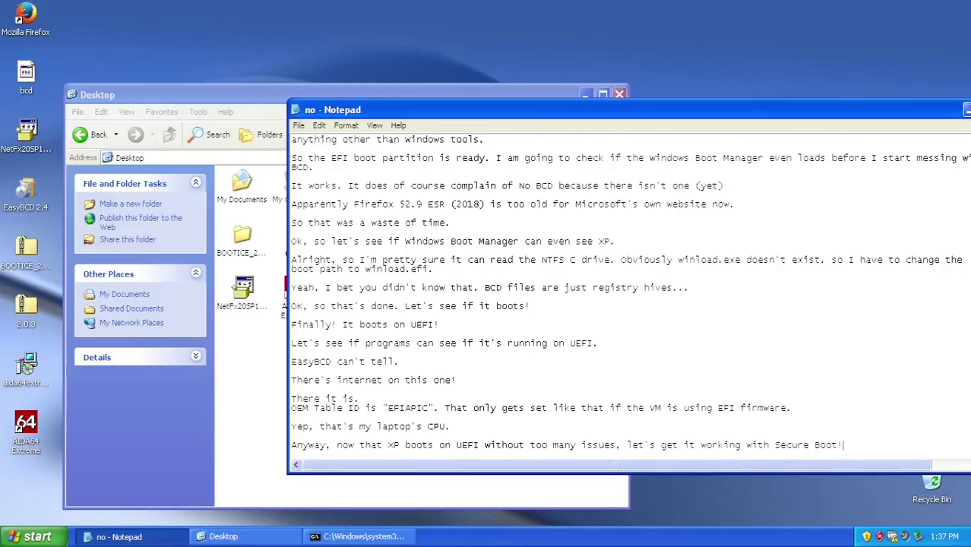
{"action": "key", "text": "Return"}
{"action": "key", "text": "Return"}
{"action": "type", "text": "First thing though is to fix the Digital Signature not verified error"}
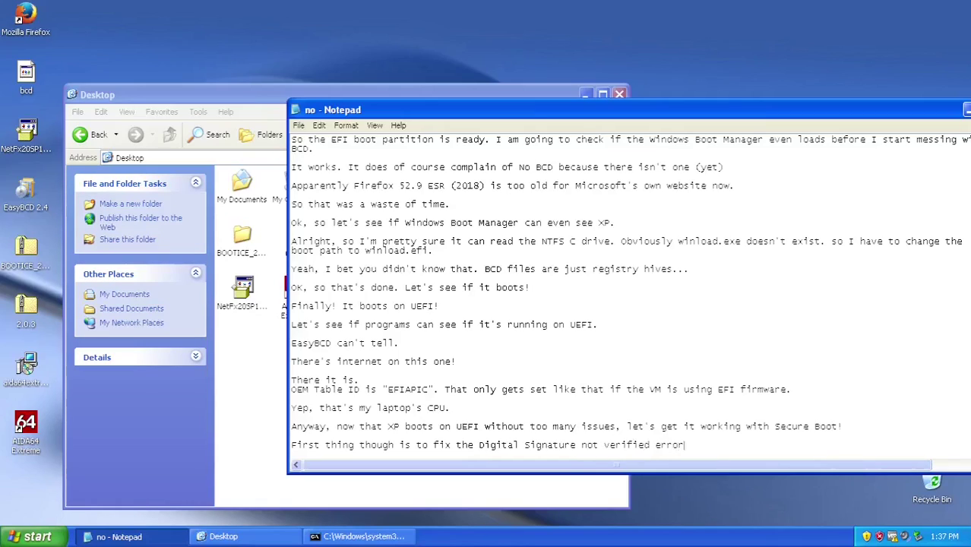
{"action": "left_click_drag", "start_coordinate": [518, 112], "coordinate": [441, 101]}
{"action": "type", "text": "manual"}
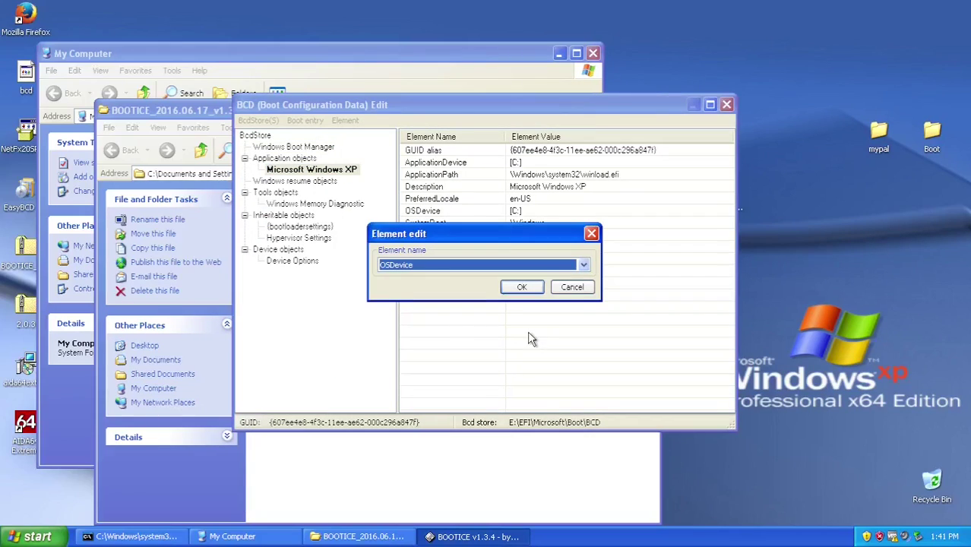
- Modify an element of the Microsoft Windows XP entry in the BCD store E:\EFI\Microsoft\Boot\BCD
{"action": "left_click", "coordinate": [582, 262]}
{"action": "mouse_move", "coordinate": [583, 46]}
{"action": "left_mouse_down"}
{"action": "mouse_move", "coordinate": [584, 190]}
{"action": "mouse_move", "coordinate": [587, 34]}
{"action": "left_mouse_up"}
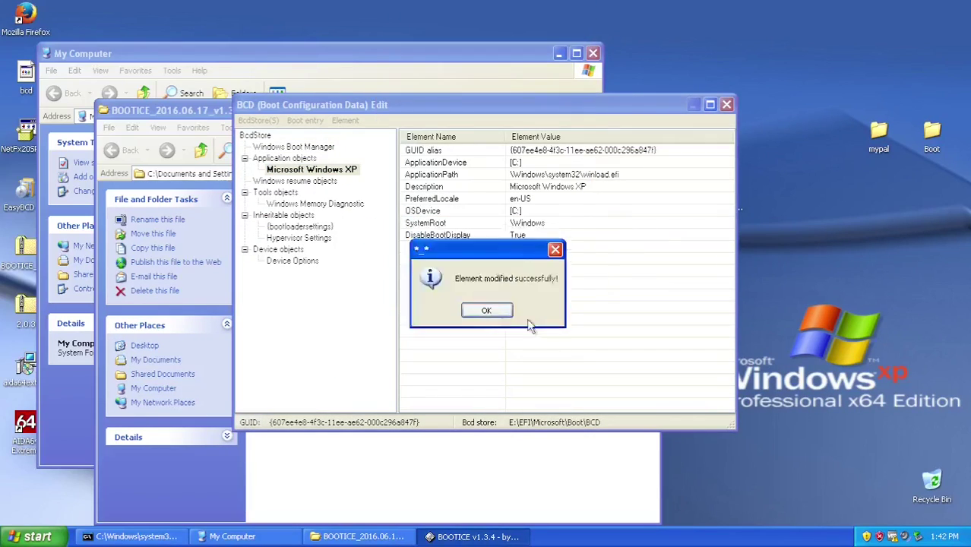
{"action": "key", "text": "Return"}
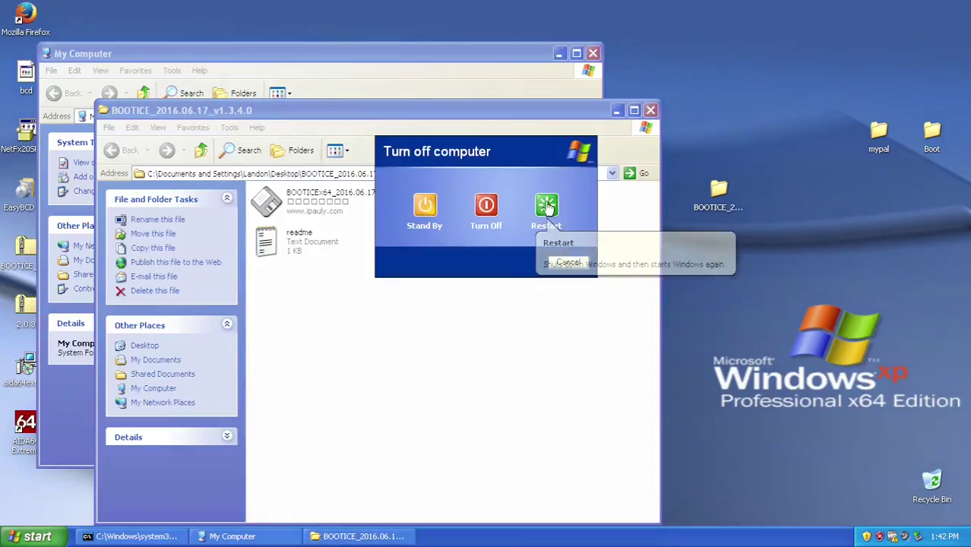
- Restart the computer and boot Microsoft Windows XP with Disable Driver Signature Enforcement
{"action": "left_click", "coordinate": [548, 210]}
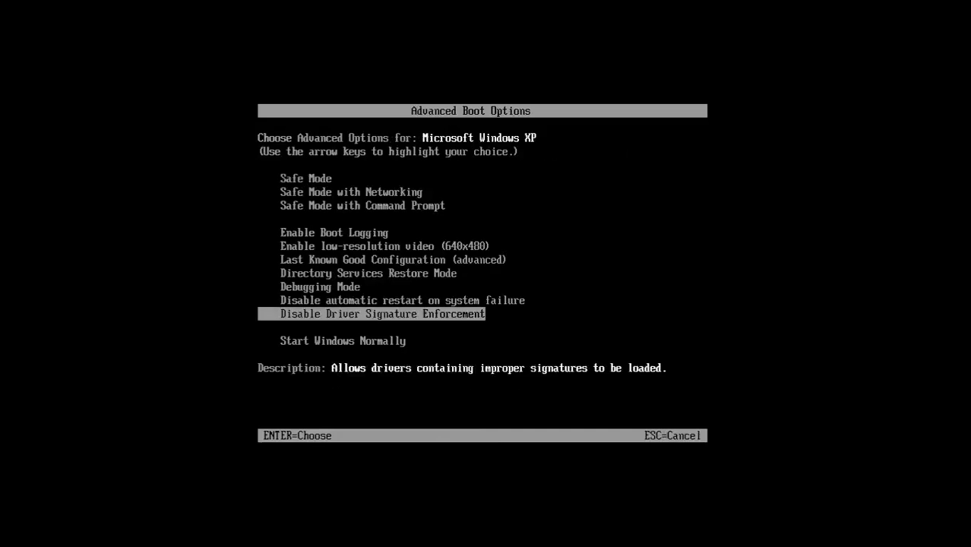
{"action": "key", "text": "Return"}
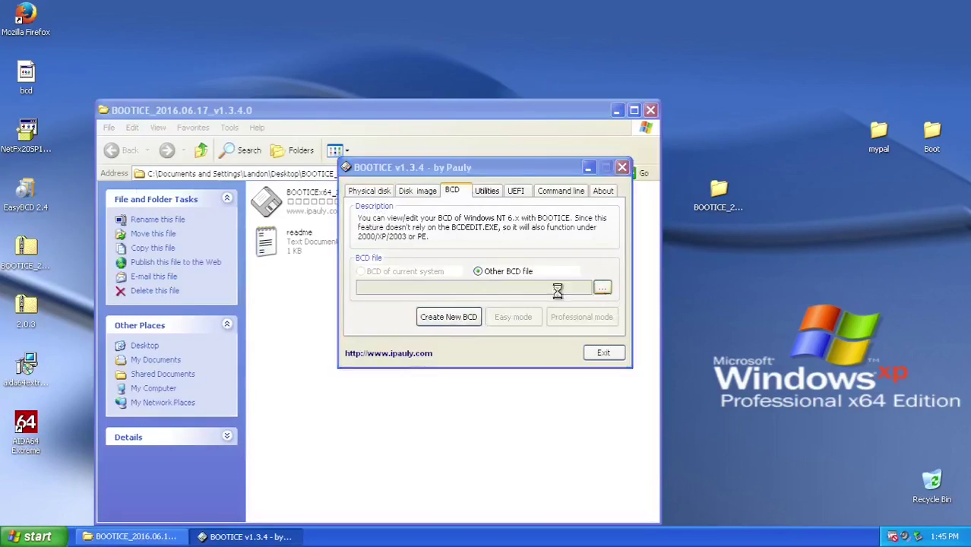
- Open the EFI partition's BCD file in BOOTICE and look through the elements available for Windows Boot Manager and Microsoft Windows XP
{"action": "left_click", "coordinate": [602, 288]}
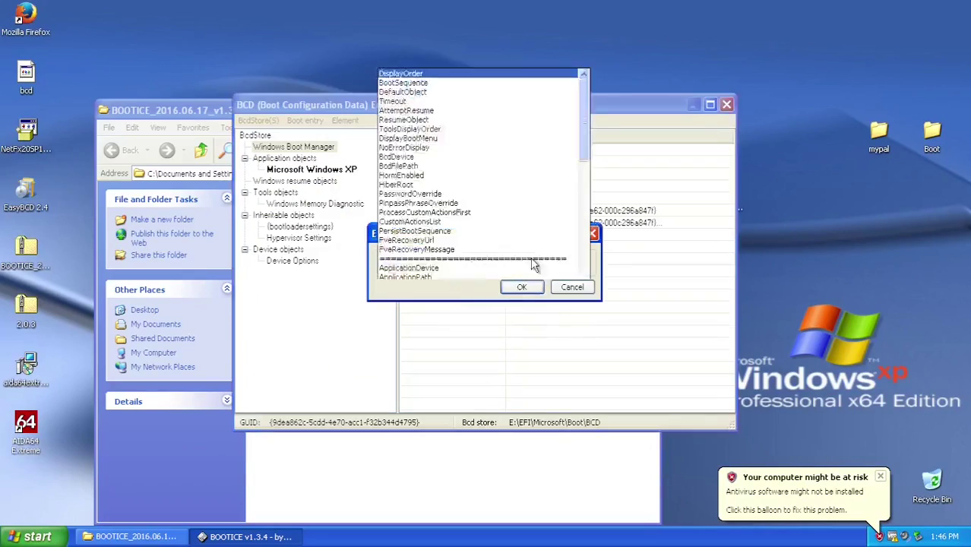
{"action": "scroll", "coordinate": [514, 189], "scroll_direction": "down", "scroll_amount": 10}
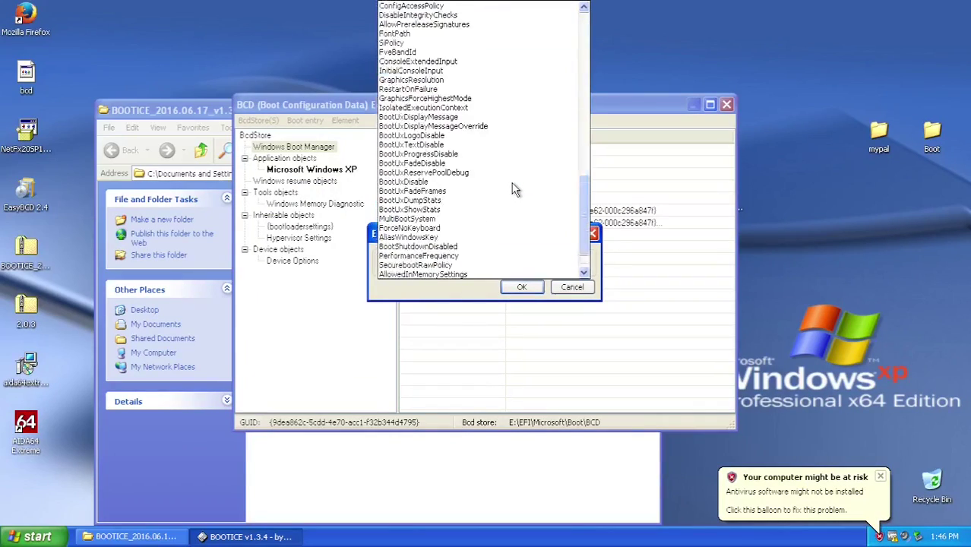
{"action": "scroll", "coordinate": [513, 189], "scroll_direction": "up", "scroll_amount": 5}
{"action": "left_click", "coordinate": [502, 148]}
{"action": "left_click", "coordinate": [582, 261]}
{"action": "scroll", "coordinate": [478, 126], "scroll_direction": "up", "scroll_amount": 3}
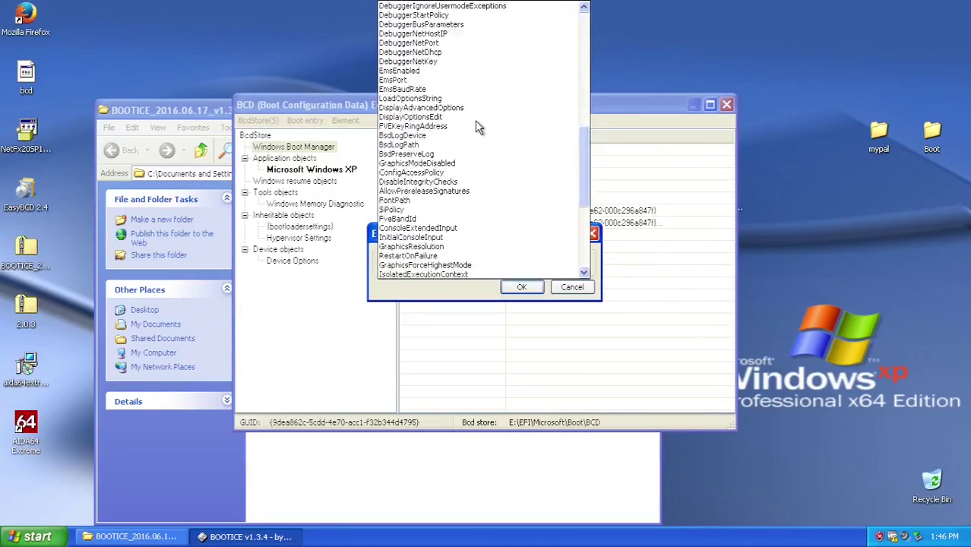
{"action": "scroll", "coordinate": [478, 127], "scroll_direction": "down", "scroll_amount": 5}
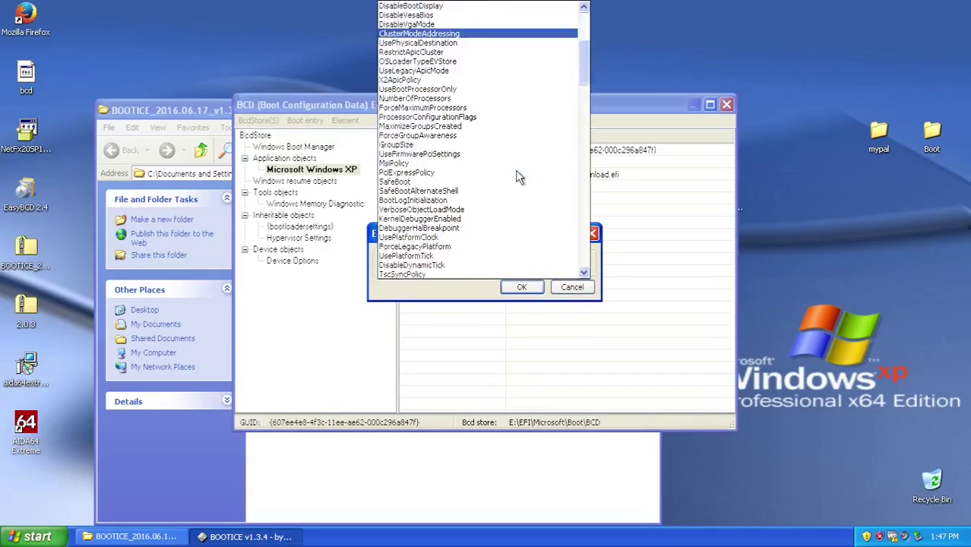
{"action": "scroll", "coordinate": [516, 174], "scroll_direction": "down", "scroll_amount": 5}
{"action": "scroll", "coordinate": [518, 174], "scroll_direction": "up", "scroll_amount": 8}
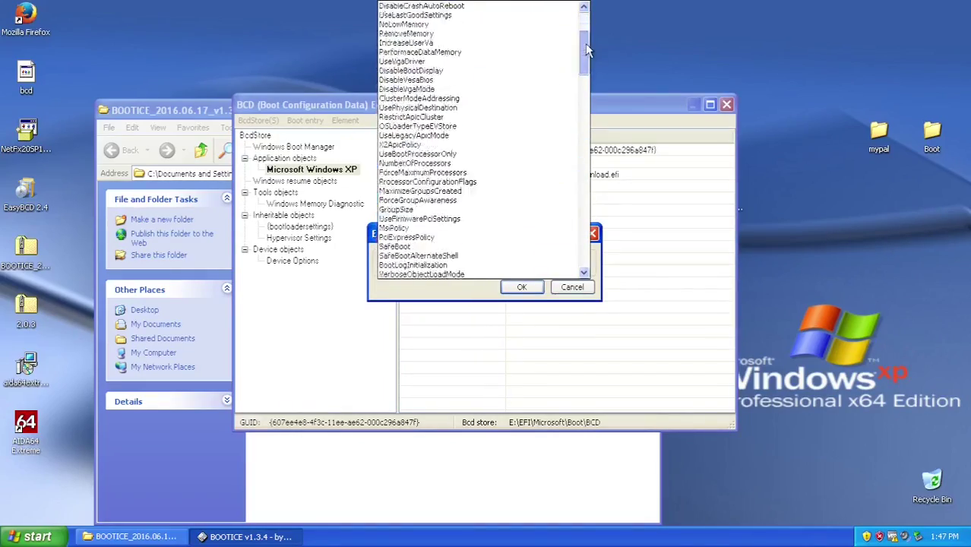
{"action": "mouse_move", "coordinate": [587, 50]}
{"action": "left_mouse_down"}
{"action": "mouse_move", "coordinate": [582, 97]}
{"action": "mouse_move", "coordinate": [585, 53]}
{"action": "left_mouse_up"}
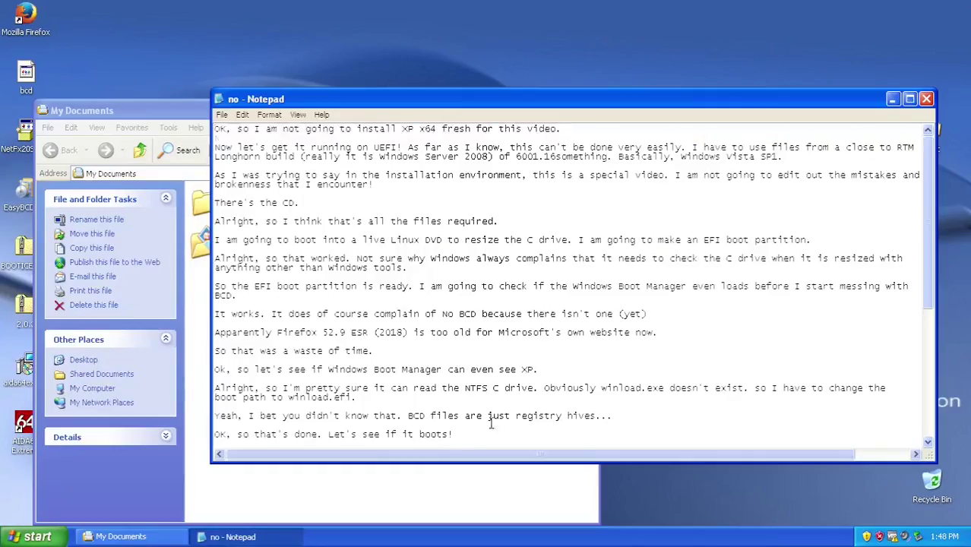
- Add a note that driver signature verification can't be permanently disabled, but Longhorn 6001's boot manager doesn't know Secure Boot, as with Windows 7 x64
{"action": "key", "text": "Return"}
{"action": "key", "text": "Return"}
{"action": "type", "text": "So I can't actually permanently disable Driver Signature verification. That won't really matter"}
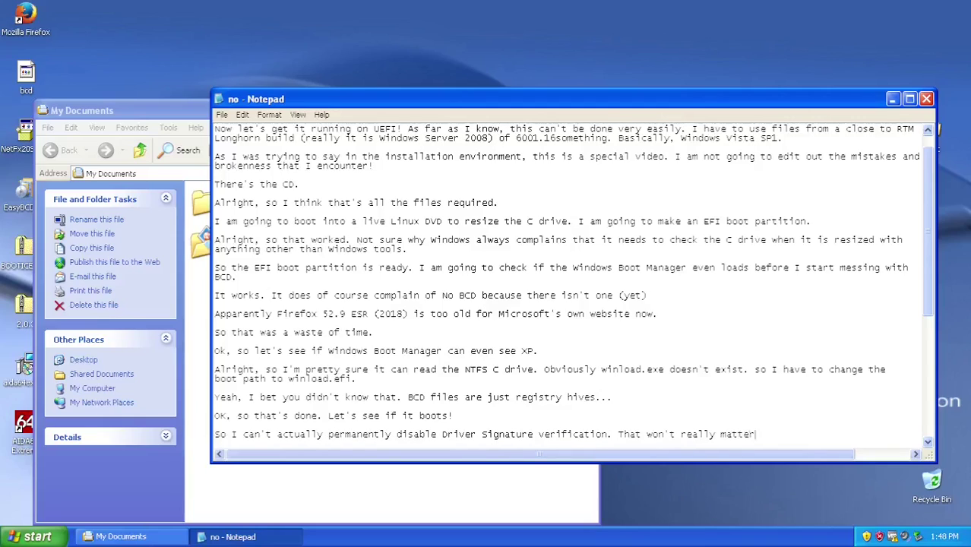
{"action": "type", "text": " for Secure Boot though, because Windows Longhorn 6001's Windows Boot Manager has no idea what Secure Boot is"}
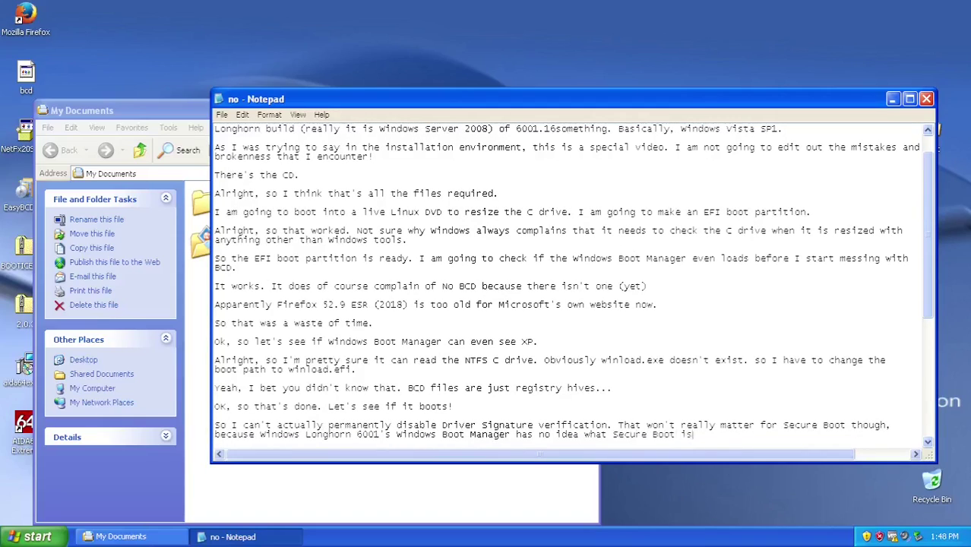
{"action": "type", "text": "x64 on Secure Boot works."}
- Note that Windows 8 first enforced Secure Boot, and describe the plan to generate keys, sign the bootmgr files and enroll the keys
{"action": "key", "text": "Return"}
{"action": "key", "text": "Return"}
{"action": "type", "text": "Windows 8 was the first version to actually enforce secure boot, a"}
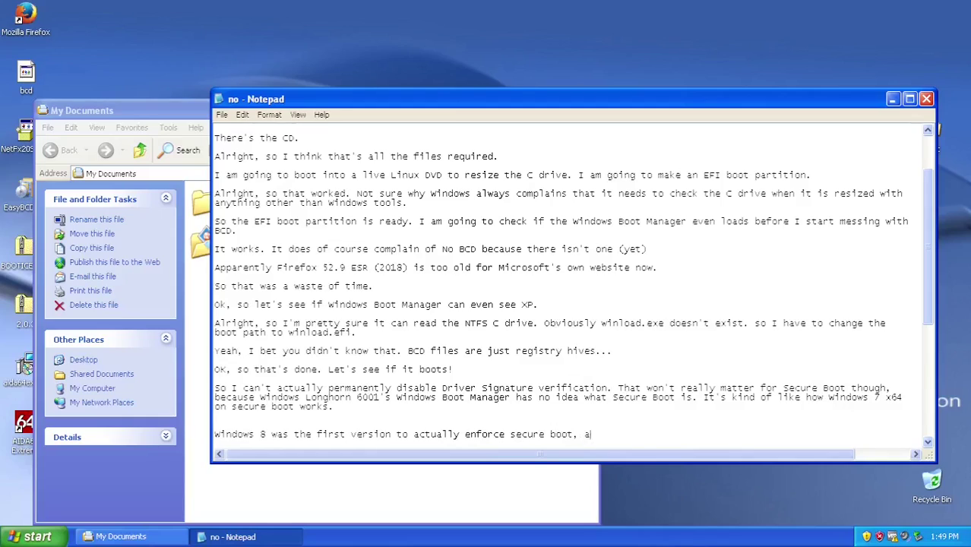
{"action": "type", "text": "nd be aware of it."}
{"action": "key", "text": "Return"}
{"action": "key", "text": "Return"}
{"action": "type", "text": "I am going to generate some signing keys and then sign the bootmgr files, and then enable secure boo"}
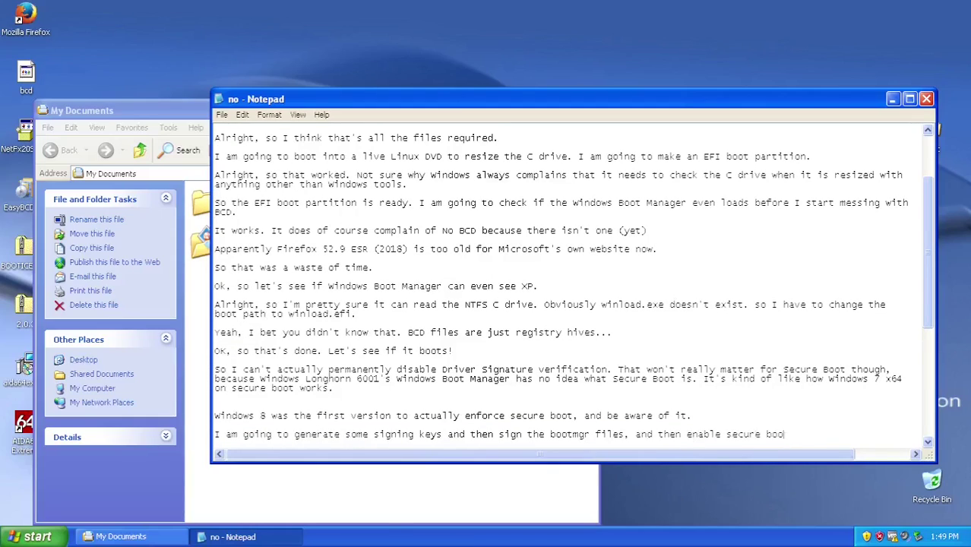
{"action": "type", "text": "t after enrolling said k"}
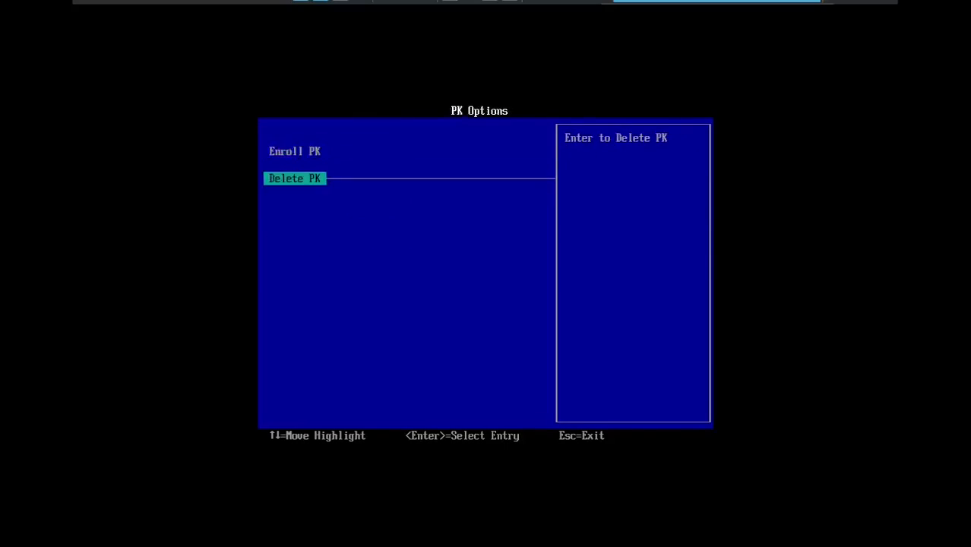
- Look through the PK options and the other Secure Boot key options in the VM firmware
{"action": "key", "text": "Escape"}
{"action": "key", "text": "Down"}
{"action": "key", "text": "Down"}
{"action": "key", "text": "Return"}
{"action": "key", "text": "Down"}
{"action": "key", "text": "Escape"}
{"action": "key", "text": "Down"}
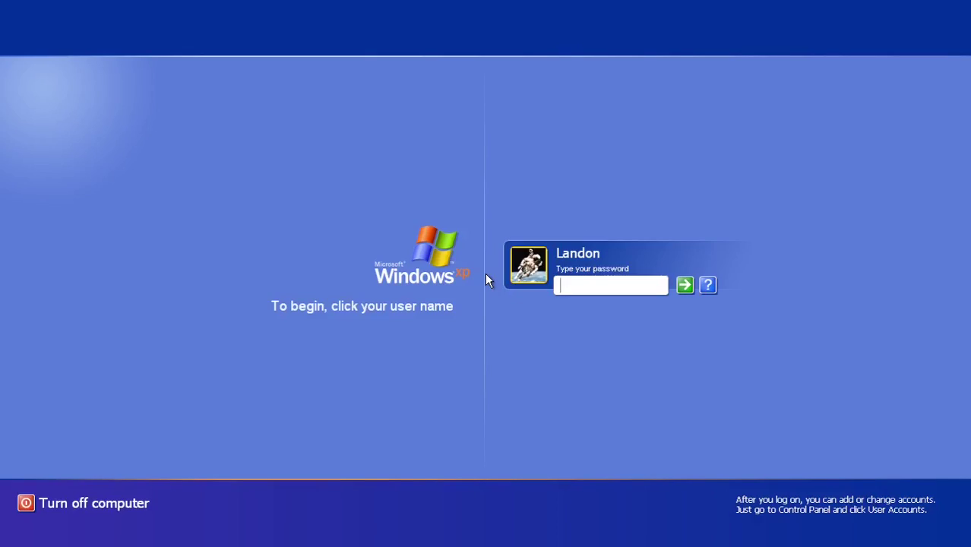
- Log on to Windows and note that the VM isn't using Secure Boot yet and its VMware file was edited to allow key changes
{"action": "key", "text": "Return"}
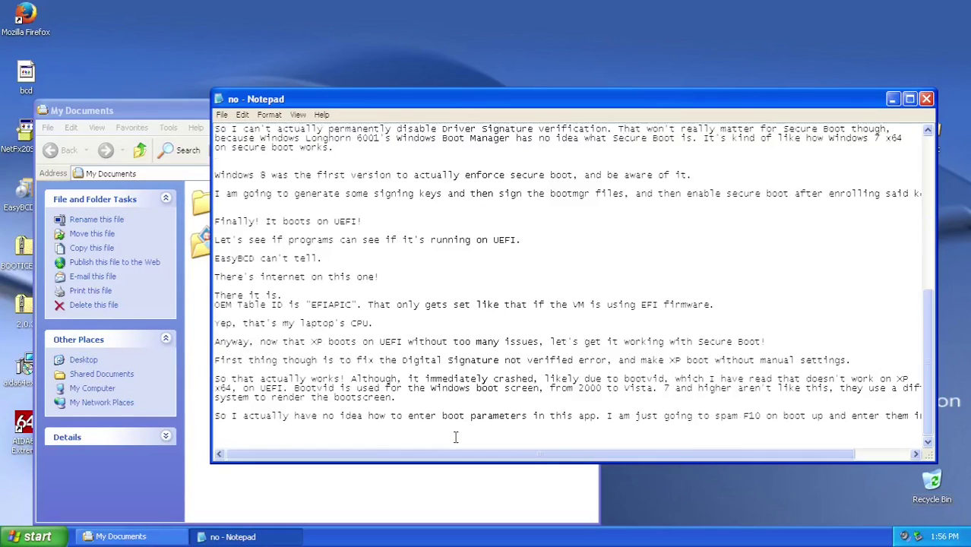
{"action": "type", "text": "he VM is not actually booting using Secure Boot right now, I e"}
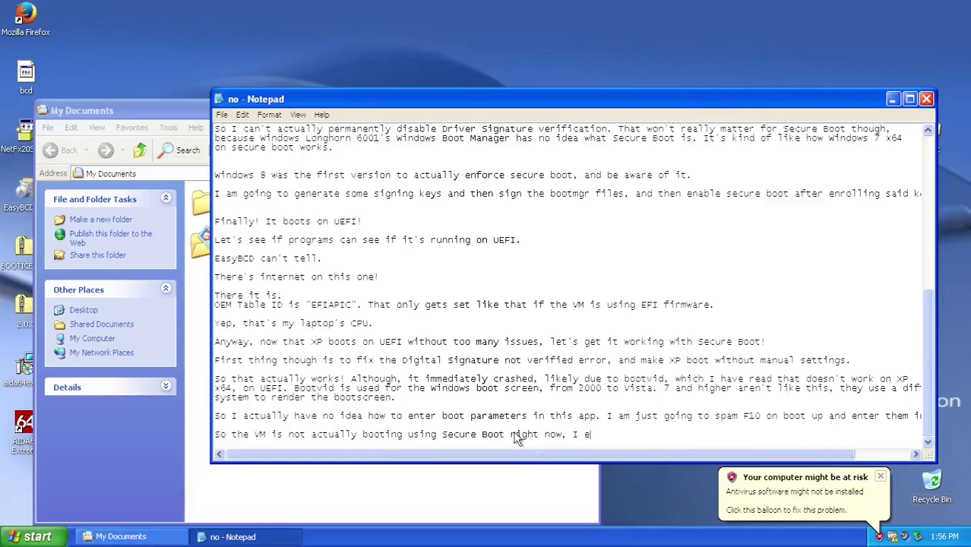
{"action": "type", "text": "re Boot keys in the VM itself. If I wer"}
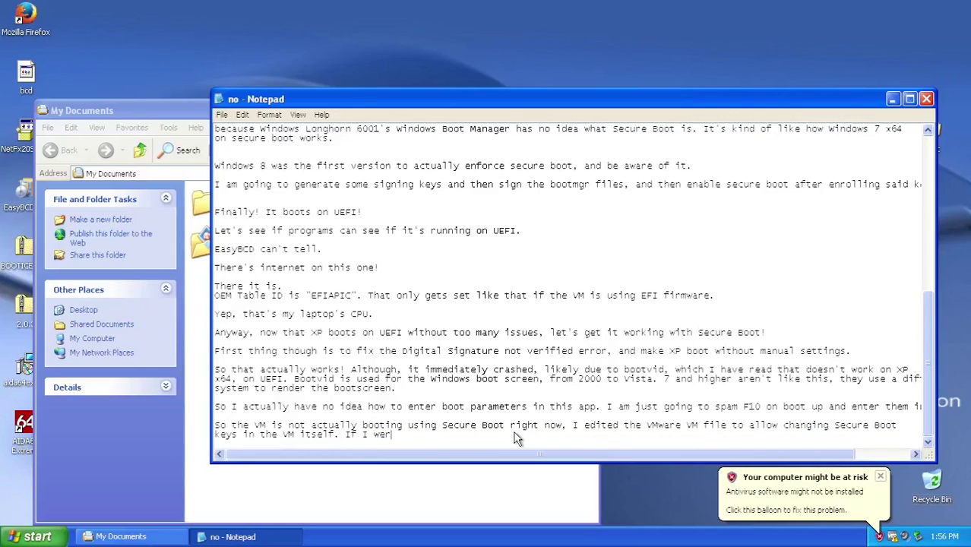
{"action": "type", "text": " now XP would stop booting!"}
- Add a note about switching to Linux to generate and enroll the Secure Boot keys, and raising the VM specs for the Linux ISO
{"action": "key", "text": "Return"}
{"action": "key", "text": "Return"}
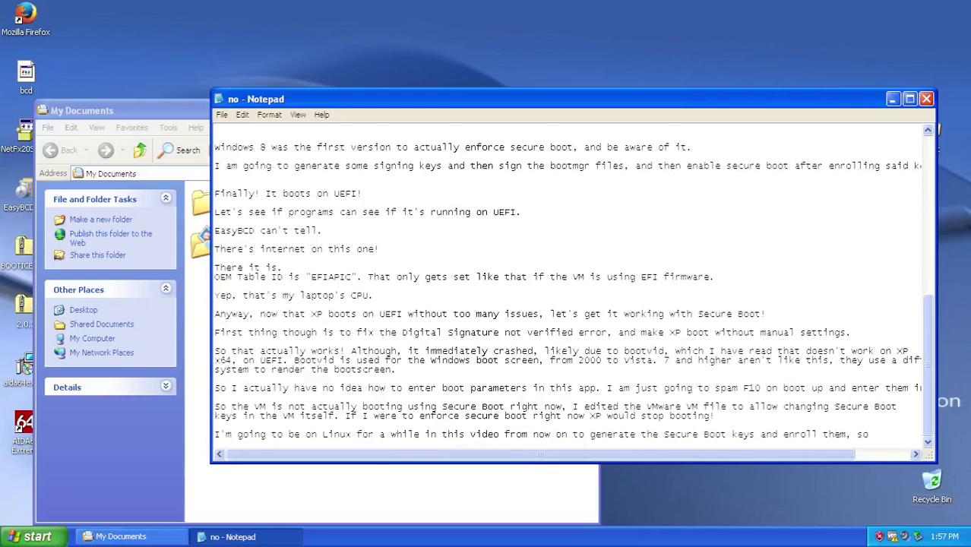
{"action": "type", "text": "you won't see Windows"}
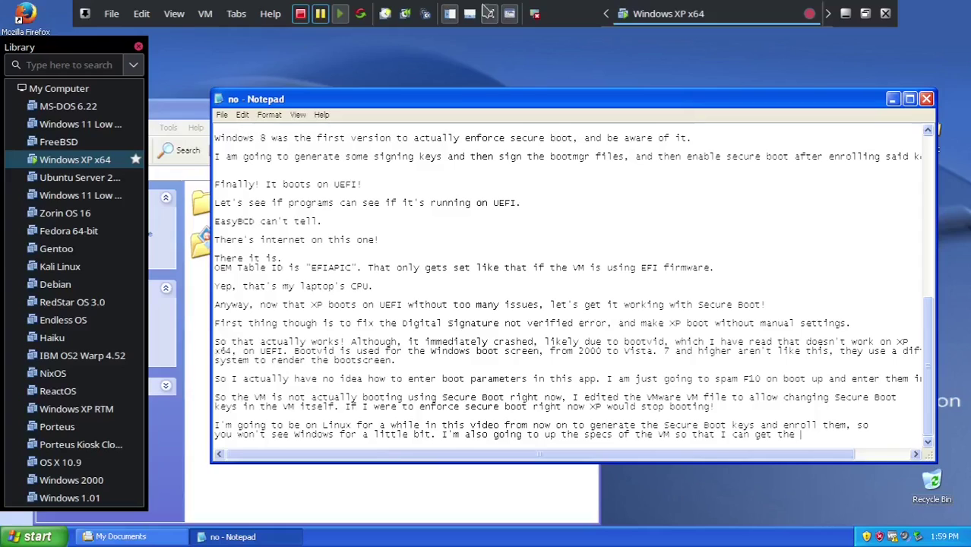
{"action": "type", "text": "Linux ISO to actually boot."}
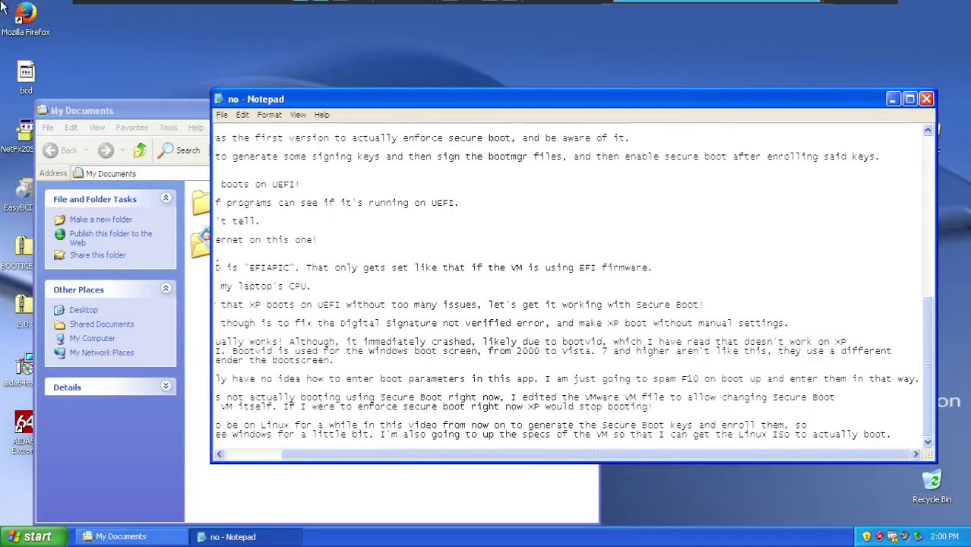
- Set the Windows XP x64 virtual machine to 4 GB of memory and 4 processors, start it and exit the boot error
{"action": "left_click", "coordinate": [435, 314]}
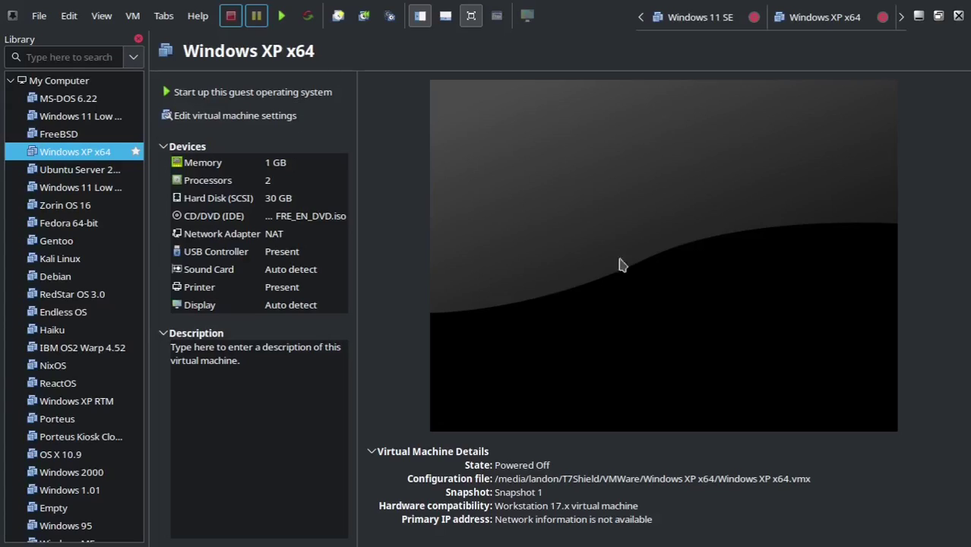
{"action": "left_click", "coordinate": [235, 116]}
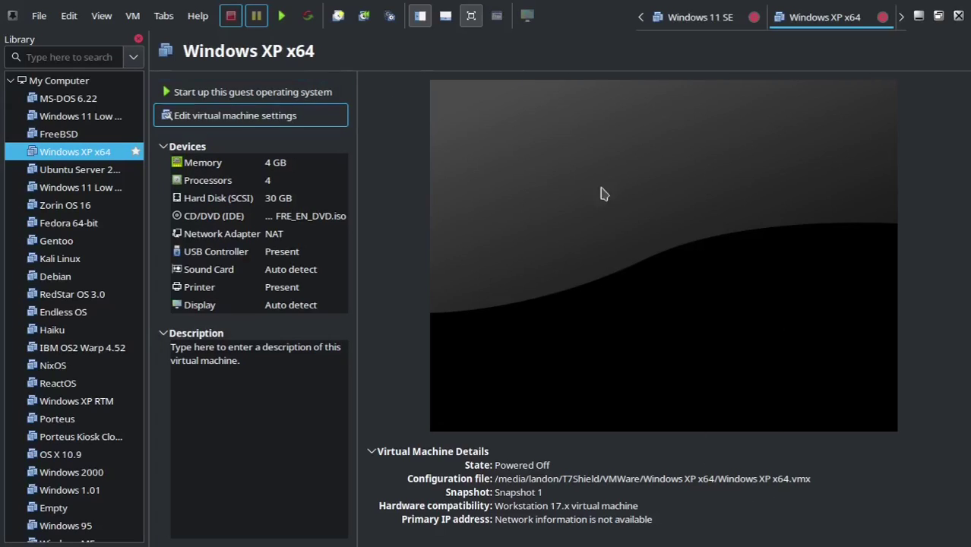
{"action": "left_click", "coordinate": [292, 100]}
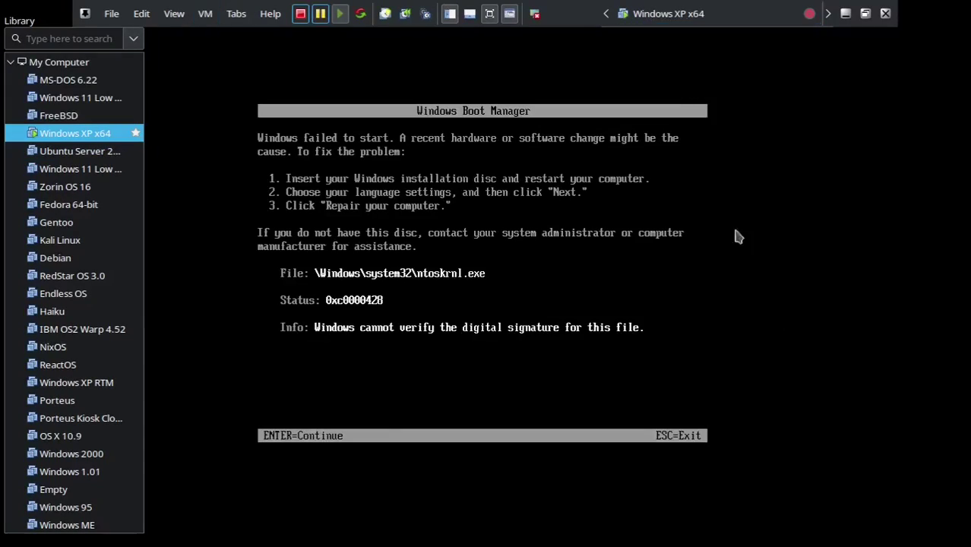
{"action": "key", "text": "Escape"}
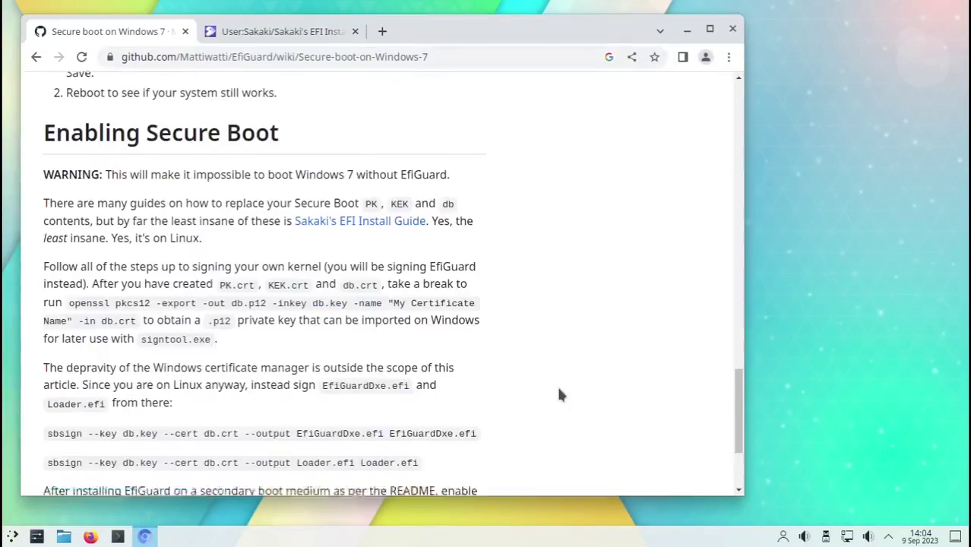
- Follow the EfiGuard guide to Sakaki's EFI Install Guide and try to install app-crypt/efitools with emerge
{"action": "scroll", "coordinate": [556, 384], "scroll_direction": "down", "scroll_amount": 3}
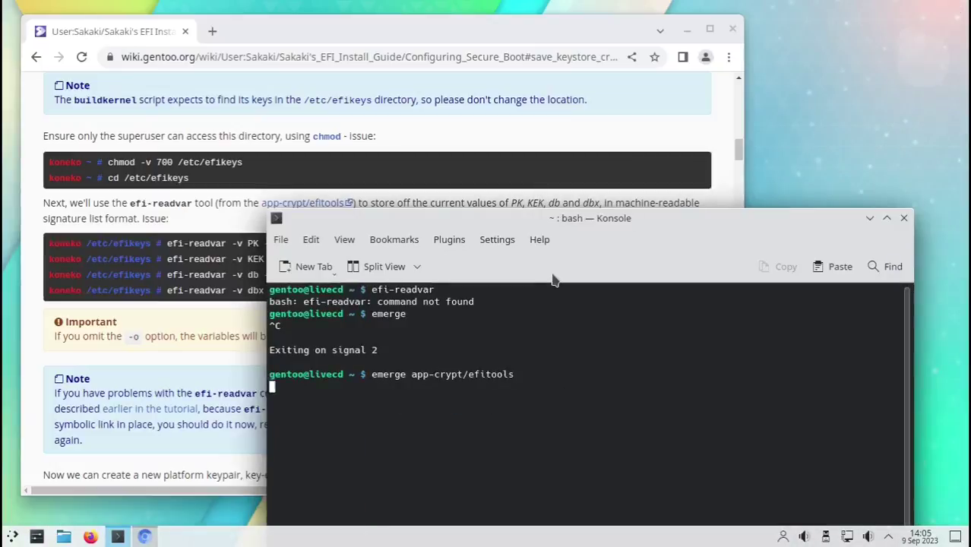
{"action": "key", "text": "Return"}
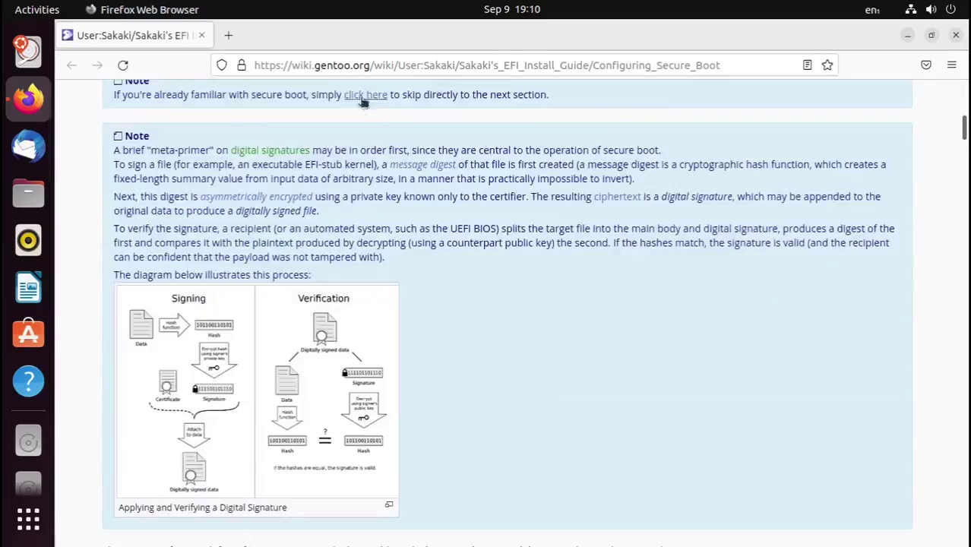
- In an Ubuntu terminal, generate the PK and KEK key pairs with the guide's openssl commands, using a custom owner name
{"action": "key", "text": "super+a"}
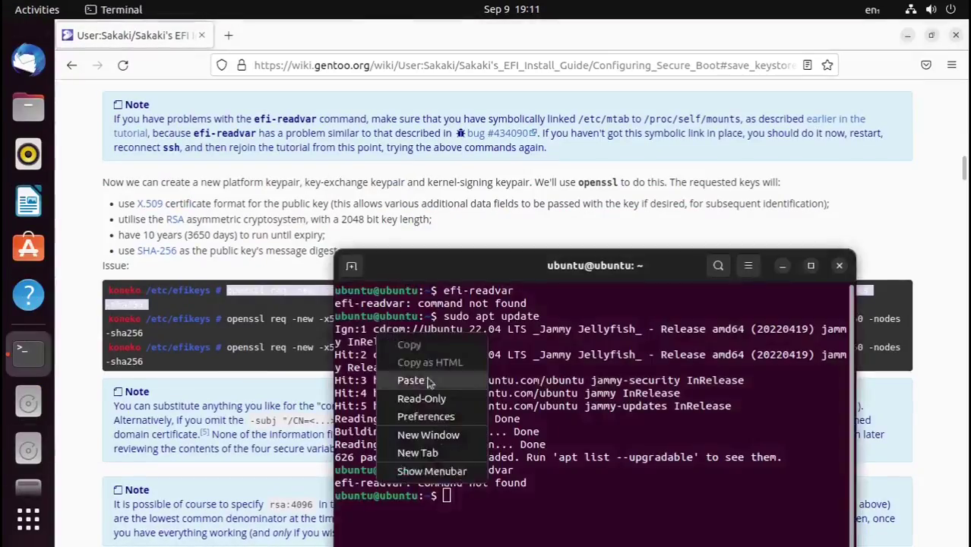
{"action": "left_click", "coordinate": [414, 440]}
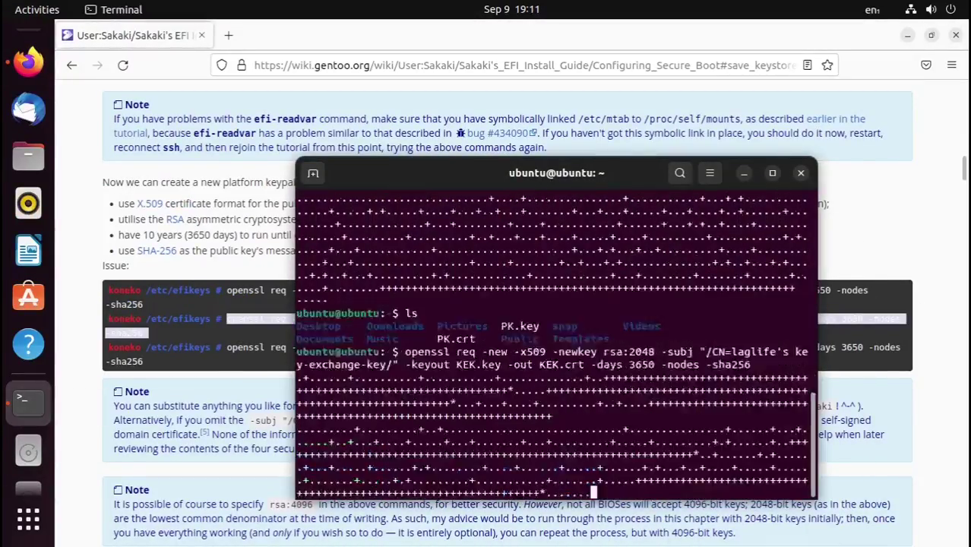
- Generate the signing pair db.key and db.crt with openssl, using RSA 2048, SHA-256, 3650 days and a custom owner name
{"action": "left_click_drag", "start_coordinate": [227, 347], "coordinate": [241, 362]}
{"action": "key", "text": "ctrl+c"}
{"action": "key", "text": "ctrl+shift+v"}
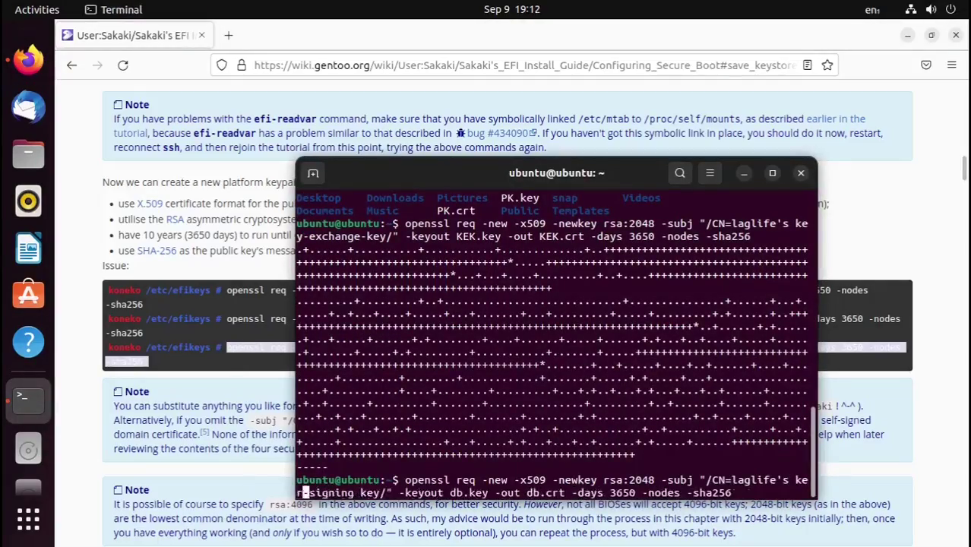
{"action": "key", "text": "Return"}
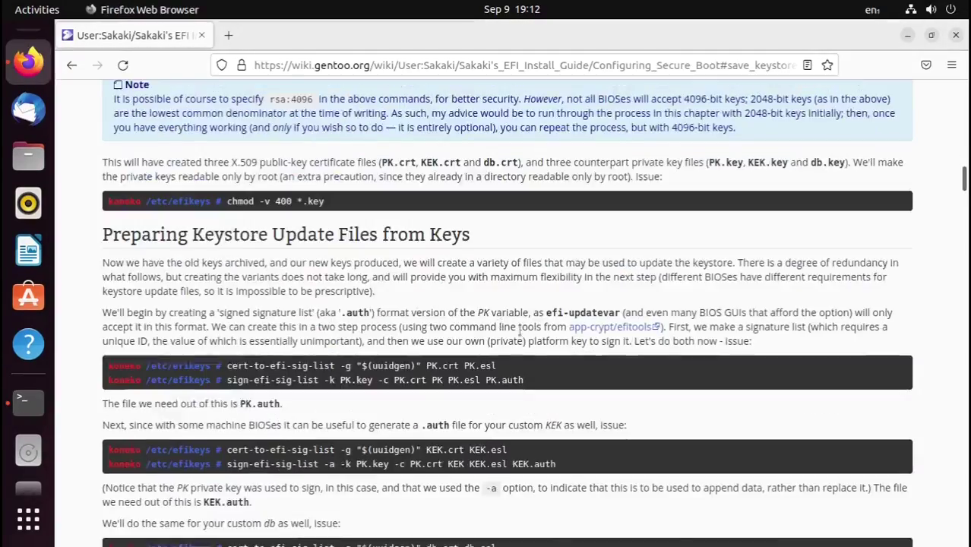
- In the terminal, create PK.esl from PK.crt with cert-to-efi-sig-list, sign it into PK.auth with sign-efi-sig-list and list the folder's files
{"action": "left_click", "coordinate": [28, 397]}
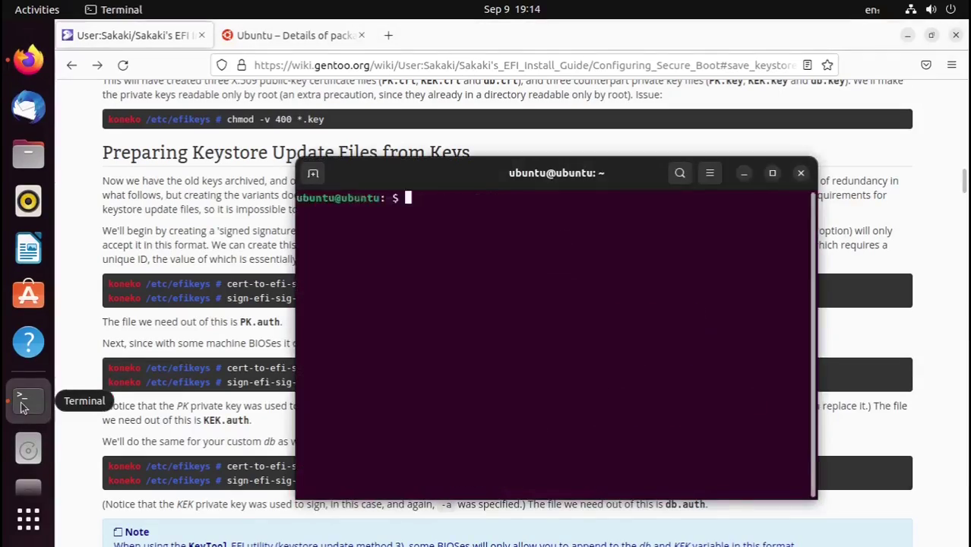
{"action": "left_click", "coordinate": [21, 403]}
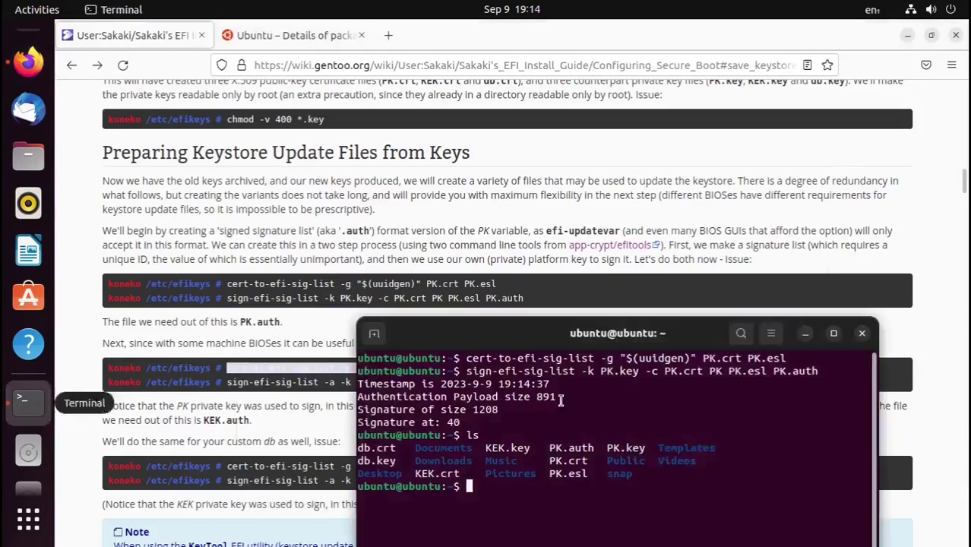
{"action": "left_click", "coordinate": [29, 403]}
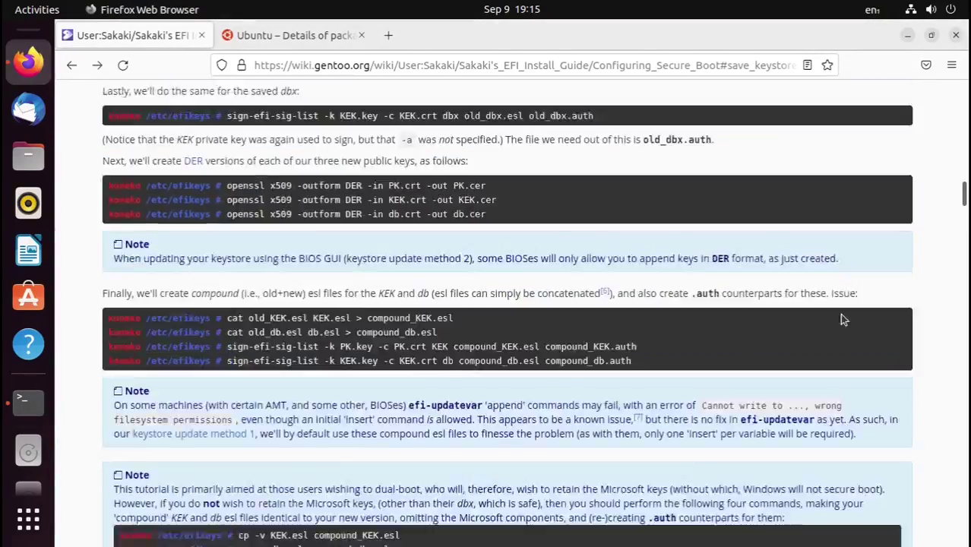
- Read the guide's sections on clearing and installing Secure Boot keys, and return to EfiGuard's "Secure boot on Windows 7" wiki page
{"action": "scroll", "coordinate": [565, 235], "scroll_direction": "up", "scroll_amount": 3}
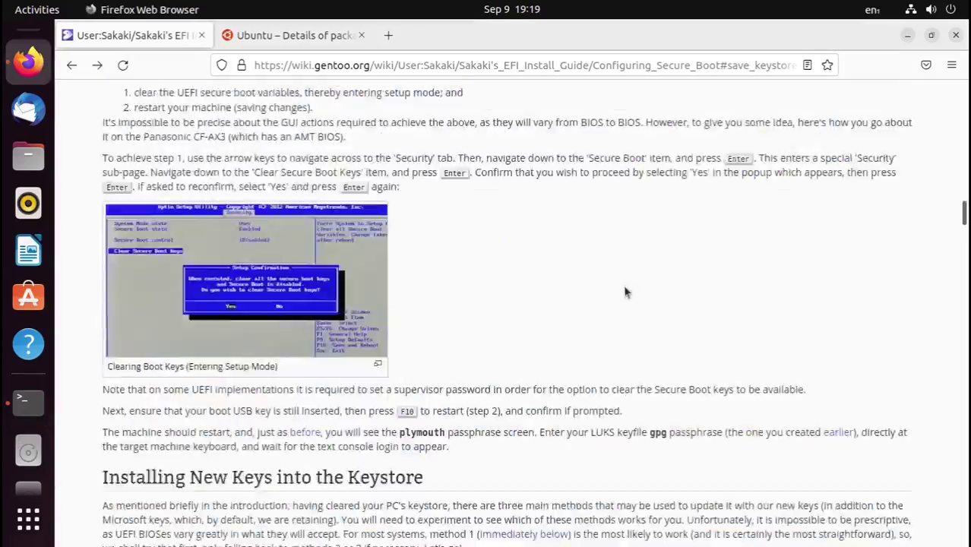
{"action": "scroll", "coordinate": [563, 291], "scroll_direction": "down", "scroll_amount": 20}
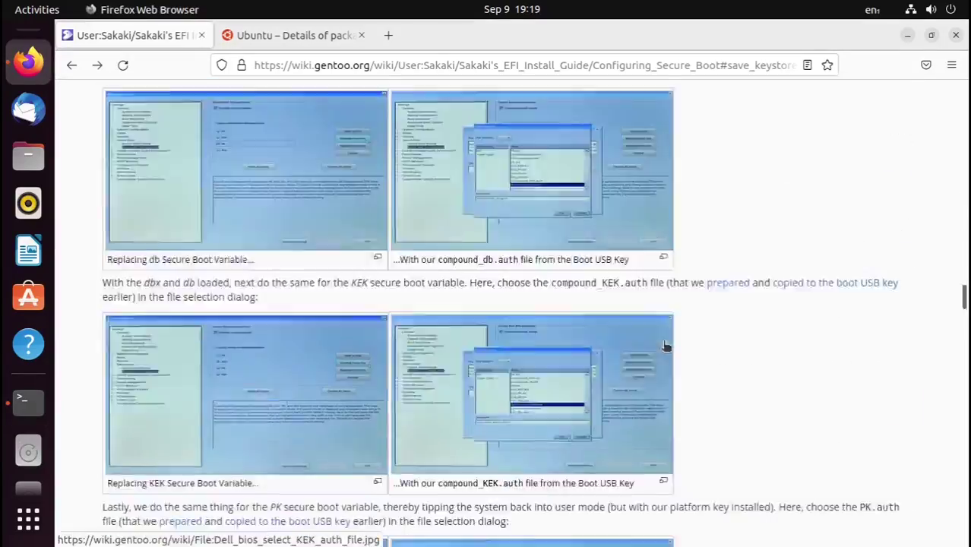
{"action": "scroll", "coordinate": [665, 346], "scroll_direction": "down", "scroll_amount": 20}
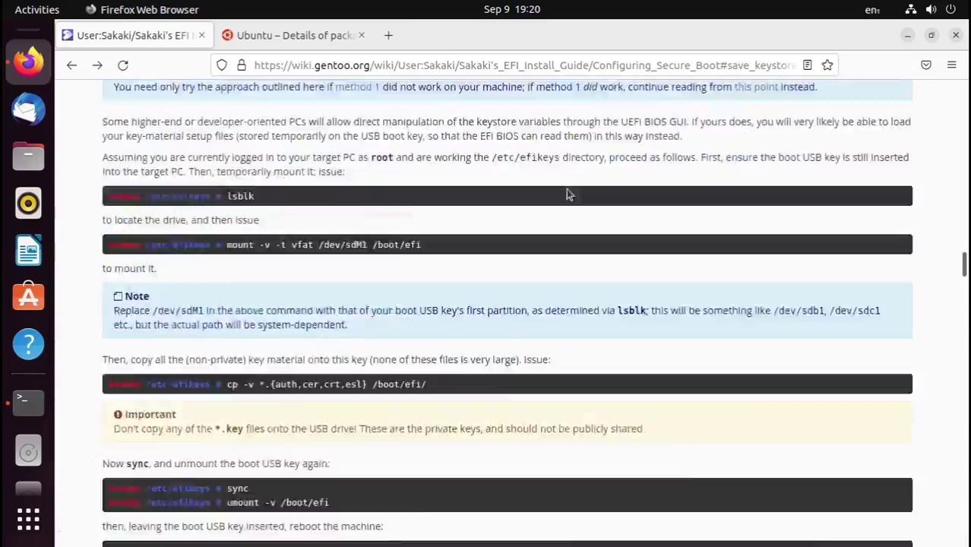
{"action": "scroll", "coordinate": [816, 247], "scroll_direction": "down", "scroll_amount": 15}
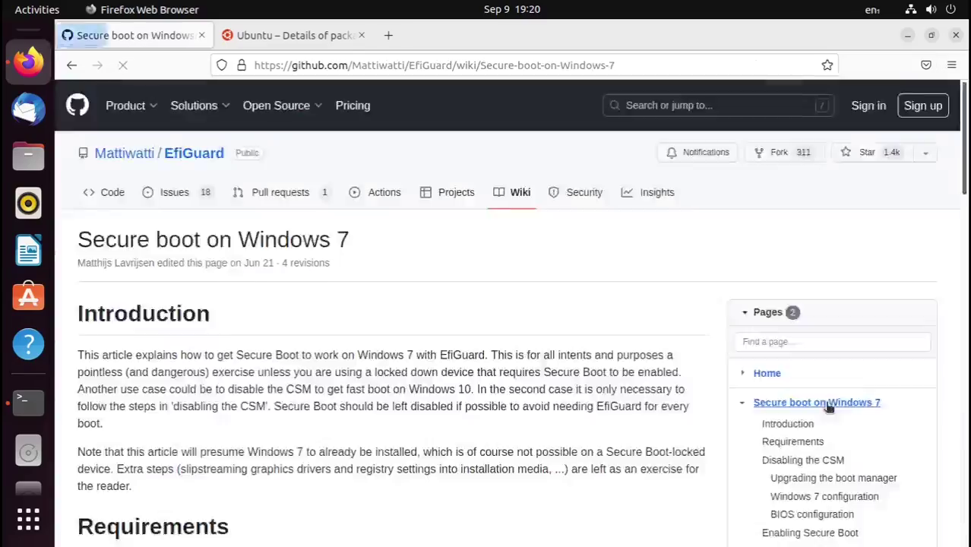